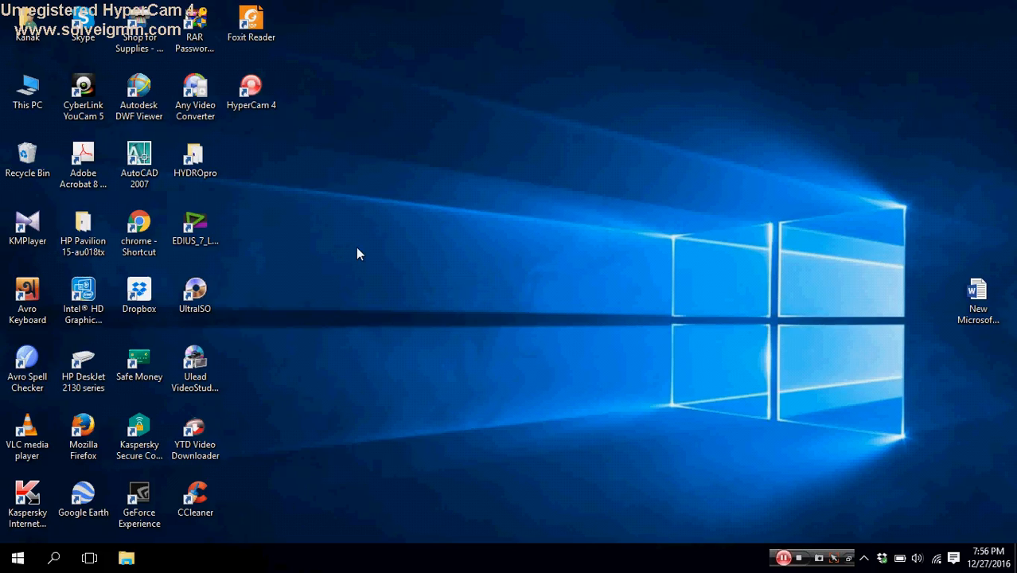
- Open the Dropbox folder from the desktop in a maximized window and go into its MSGED folder
left_click(132, 299)
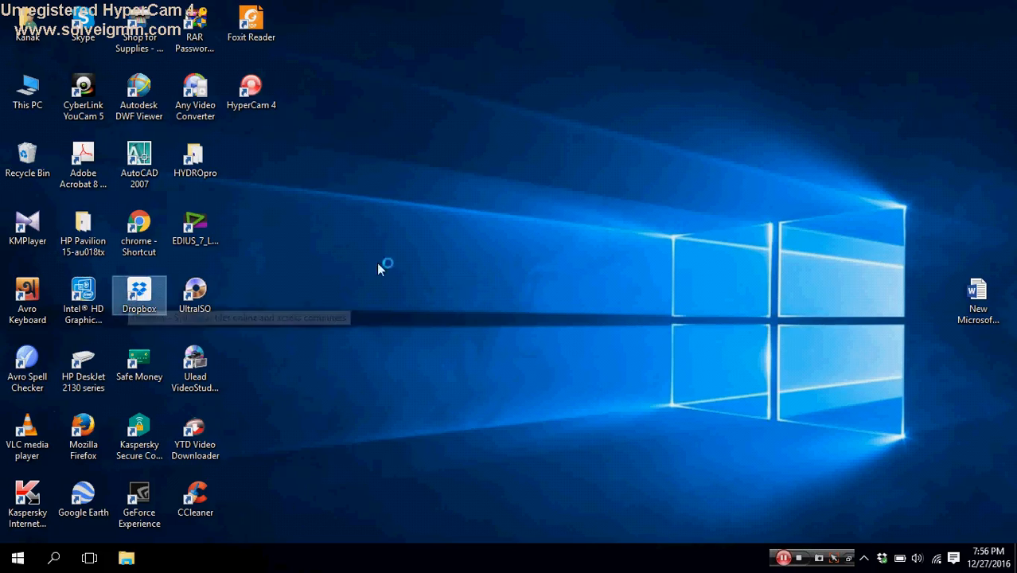
key("Return")
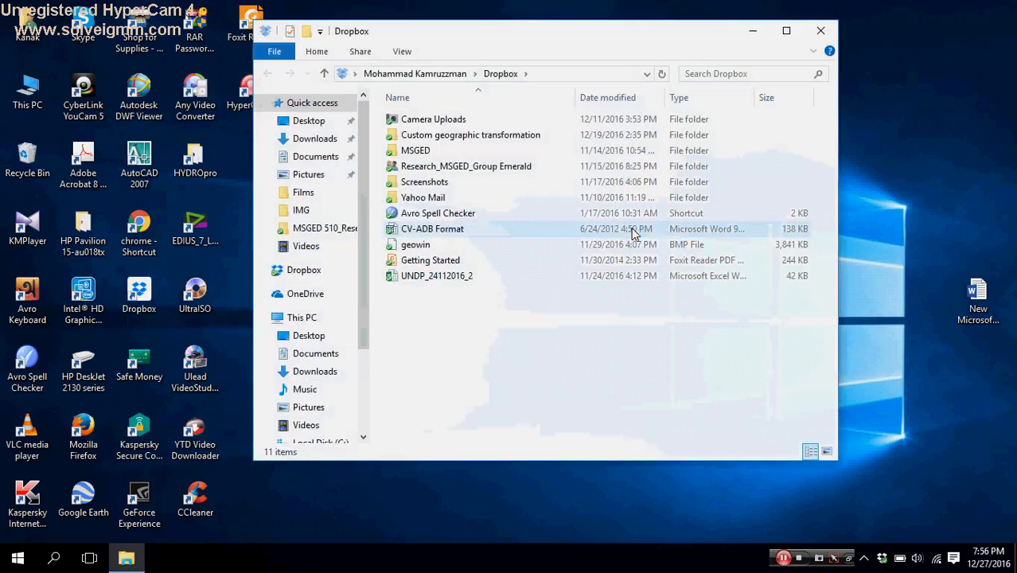
left_click(787, 32)
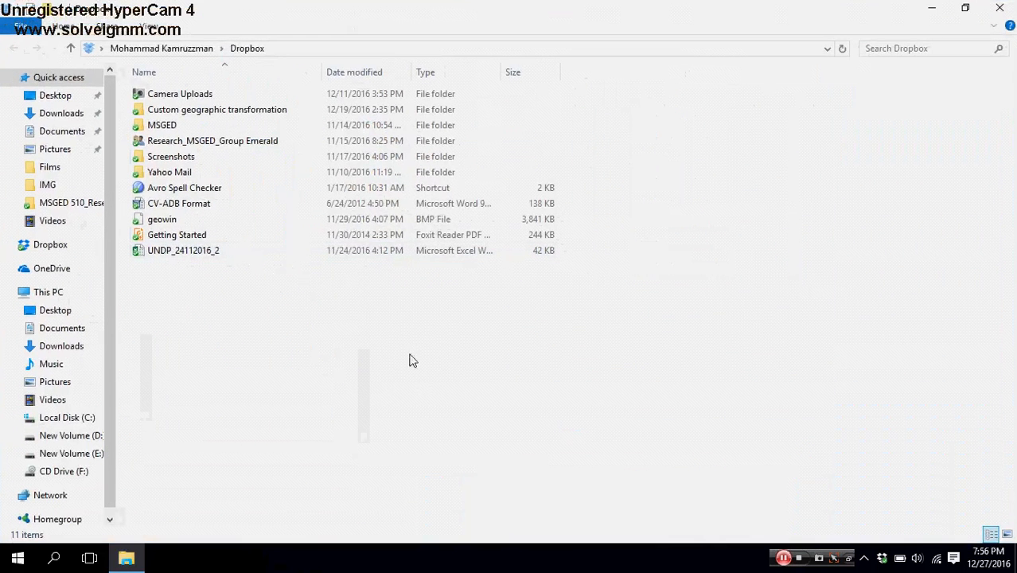
double_click(167, 127)
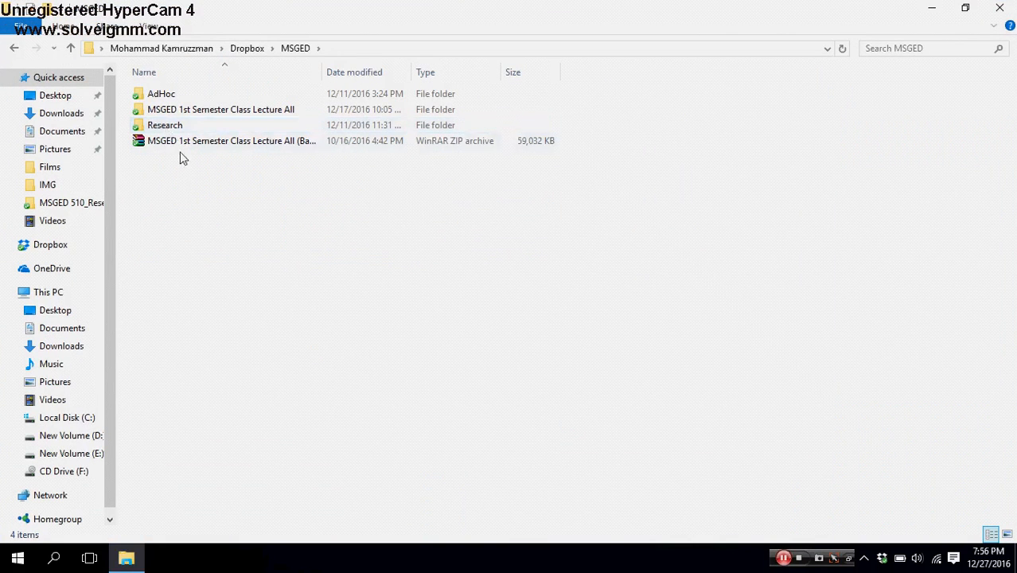
- Open the RS_Final Syllabus document from MSGED 1st Semester Class Lecture All, subfolder MSGED 505_RS
mouse_move(172, 117)
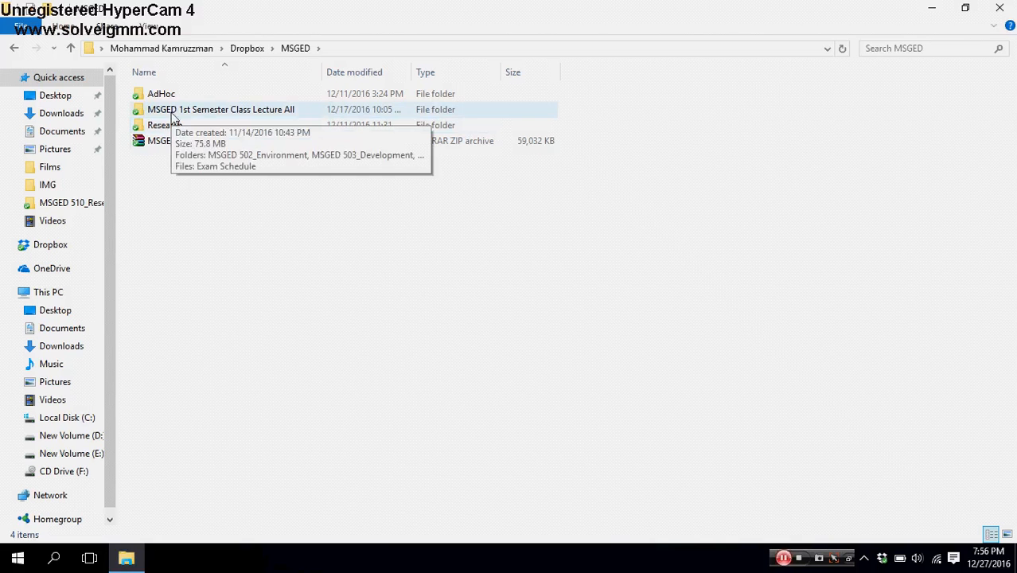
left_click(172, 111)
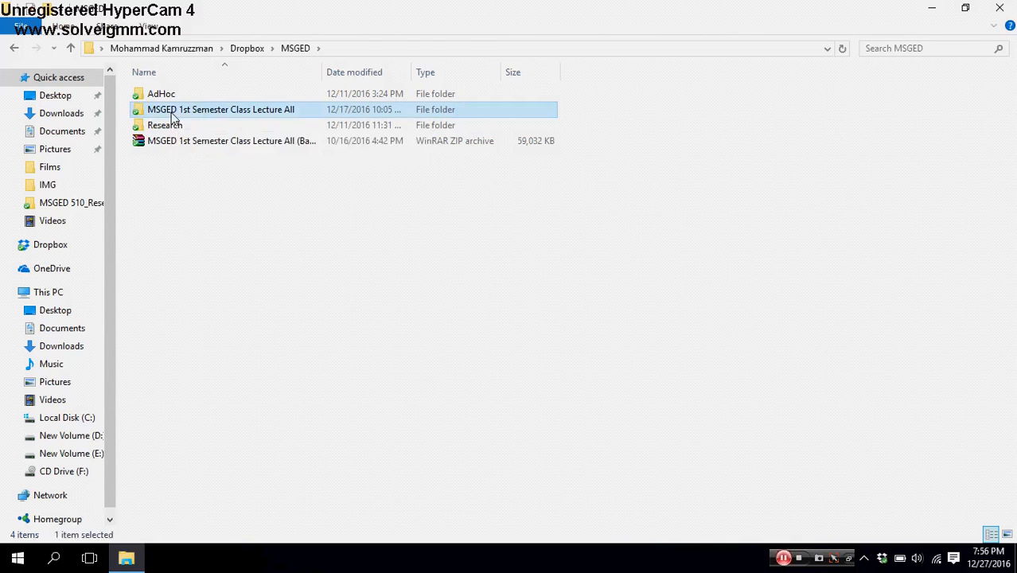
double_click(173, 115)
left_click(176, 156)
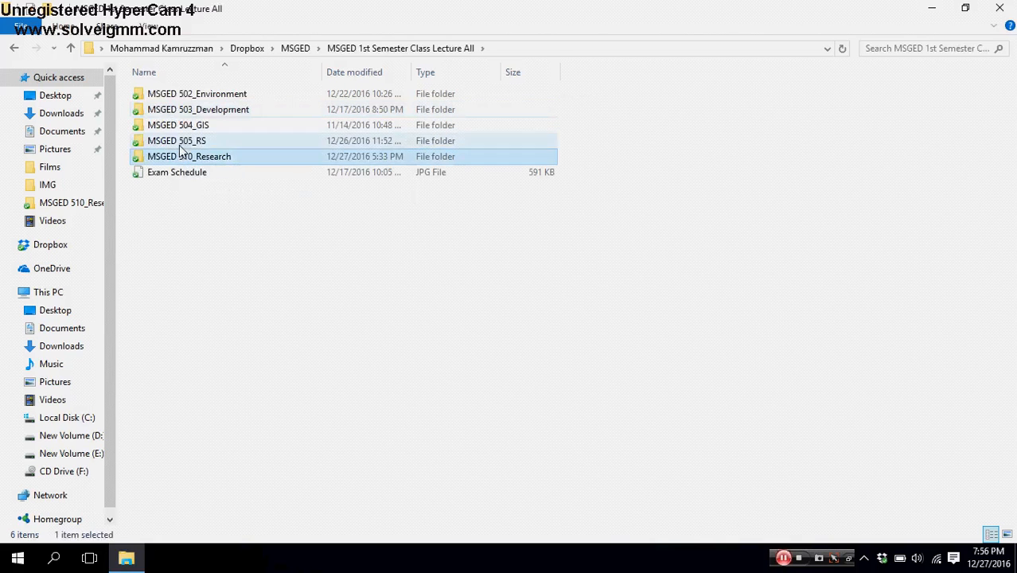
double_click(180, 143)
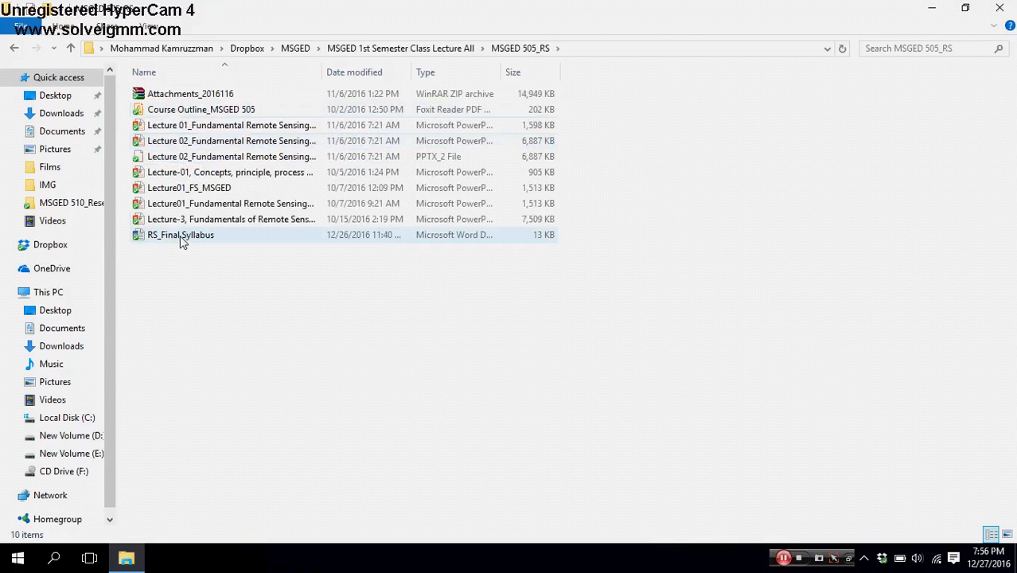
double_click(181, 238)
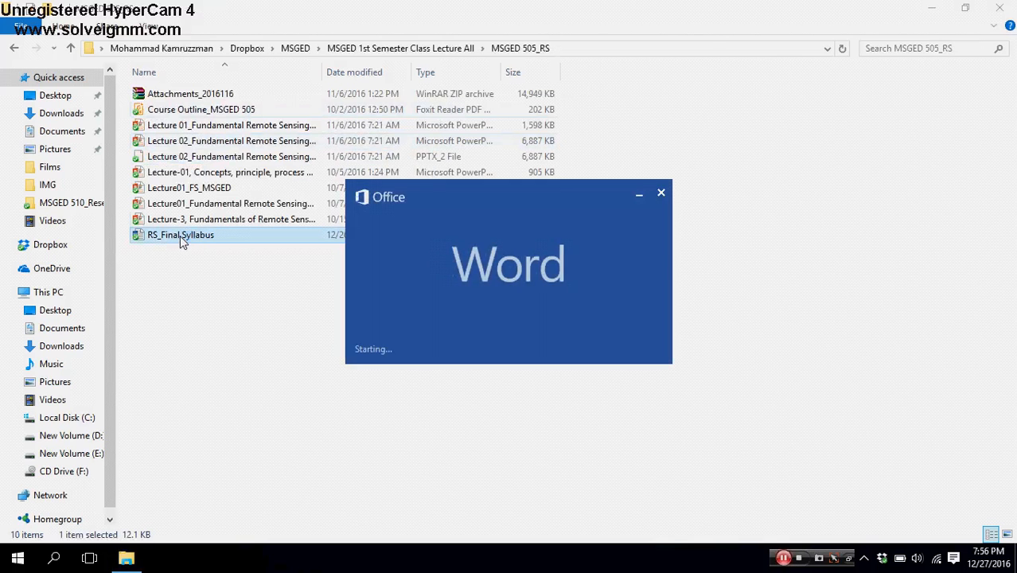
- Review the Practical section at the end of the syllabus, highlighting the whole list and each of its four topics in turn
scroll(234, 246, "down", 5)
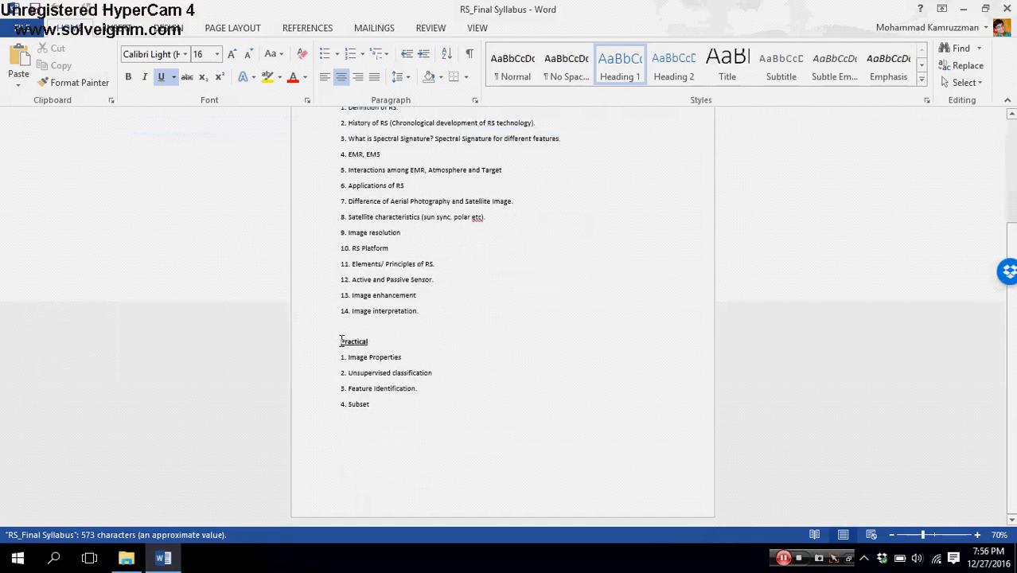
left_click_drag(341, 341, 426, 404)
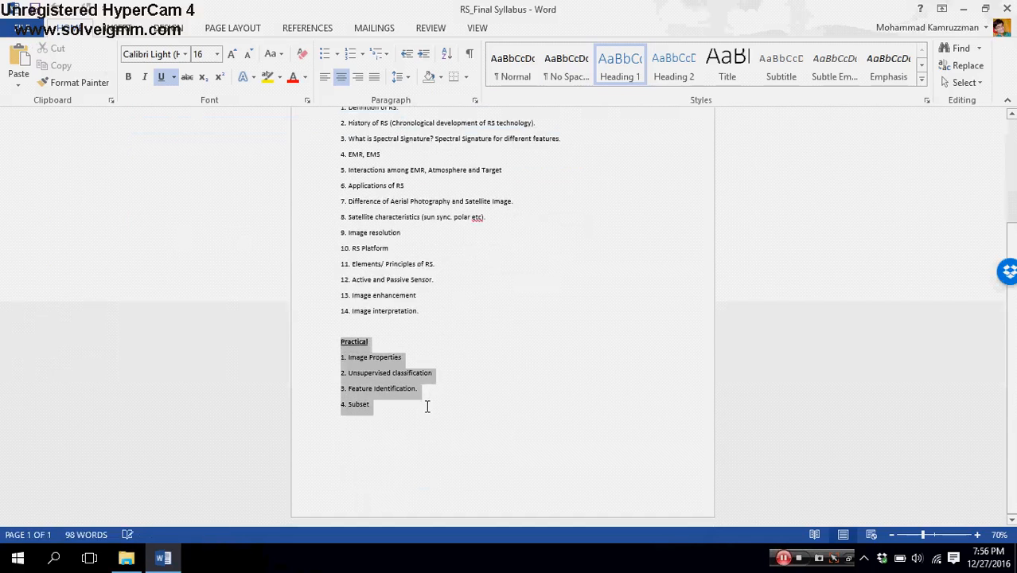
left_click(410, 343)
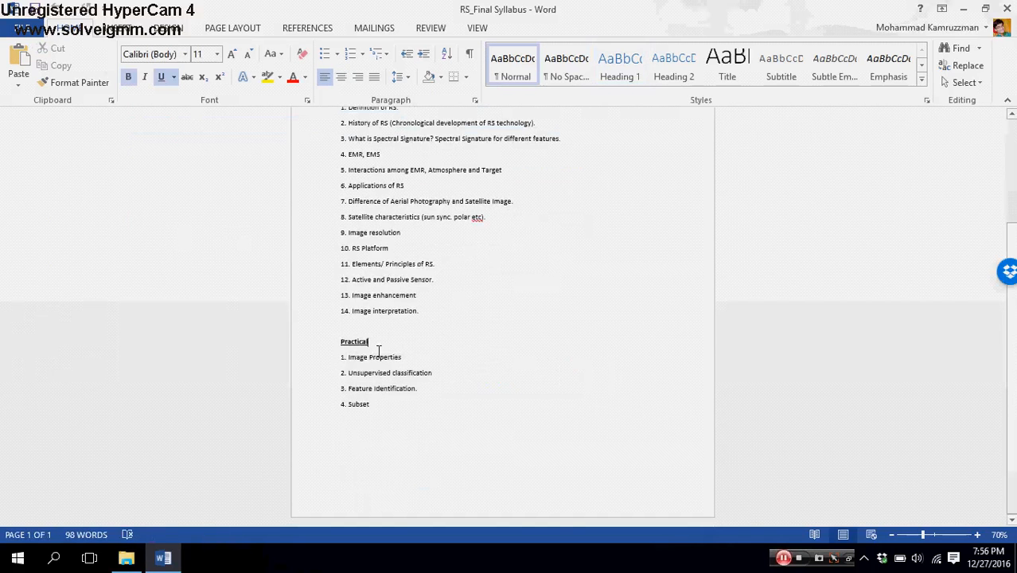
left_click_drag(336, 355, 423, 355)
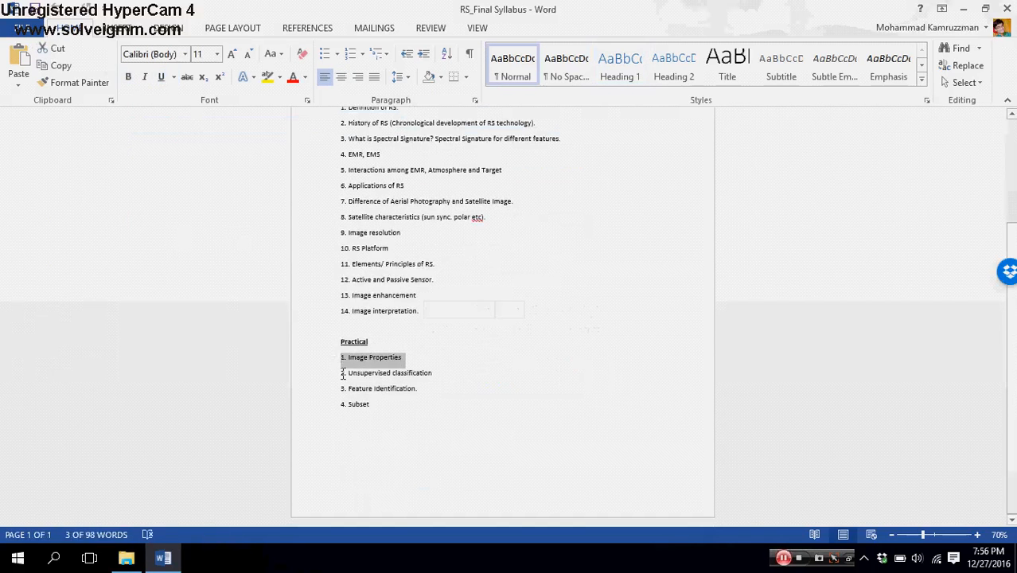
left_click_drag(341, 372, 414, 368)
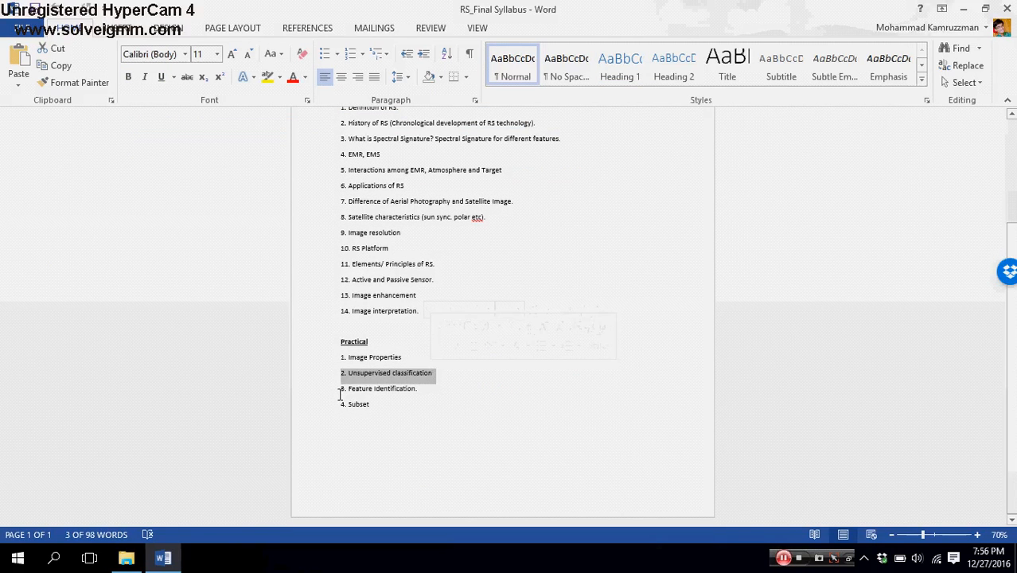
left_click_drag(341, 389, 422, 390)
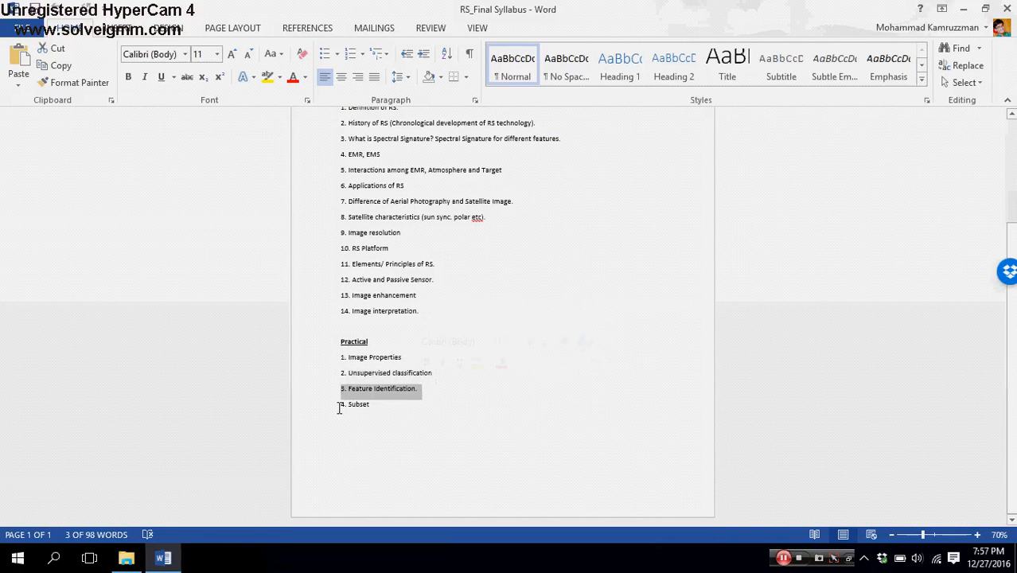
left_click_drag(339, 407, 376, 408)
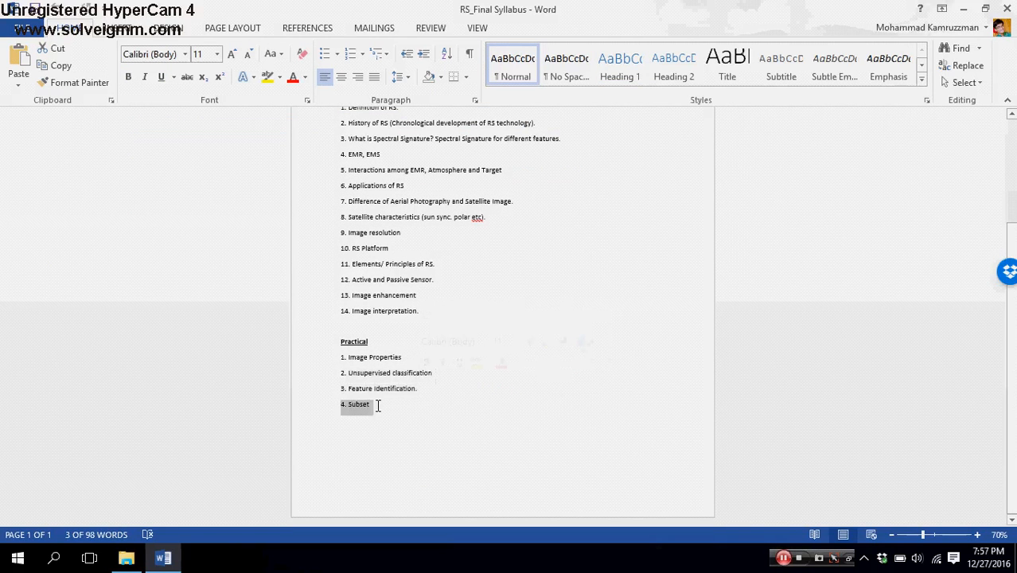
left_click(383, 336)
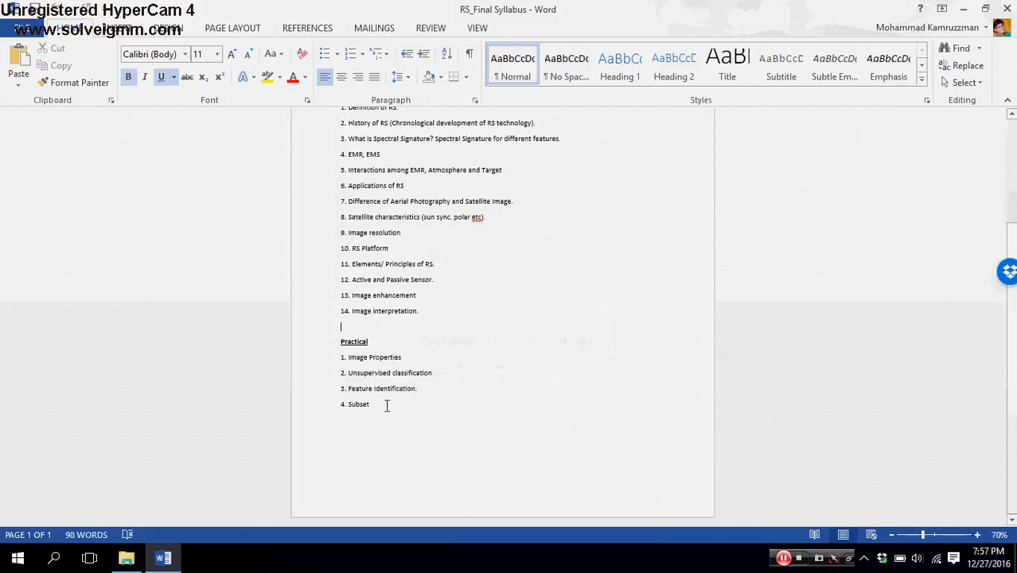
- Highlight Unsupervised classification with Feature Identification as a pair, and go over Image Properties and Subset again in the Practical list
left_click_drag(348, 374, 429, 388)
left_click(410, 324)
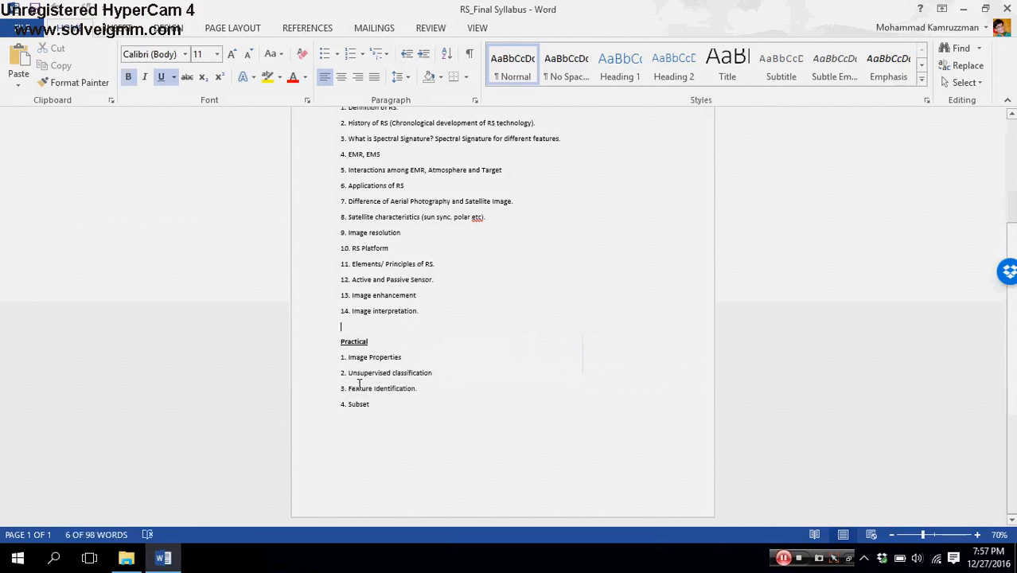
left_click_drag(422, 389, 329, 374)
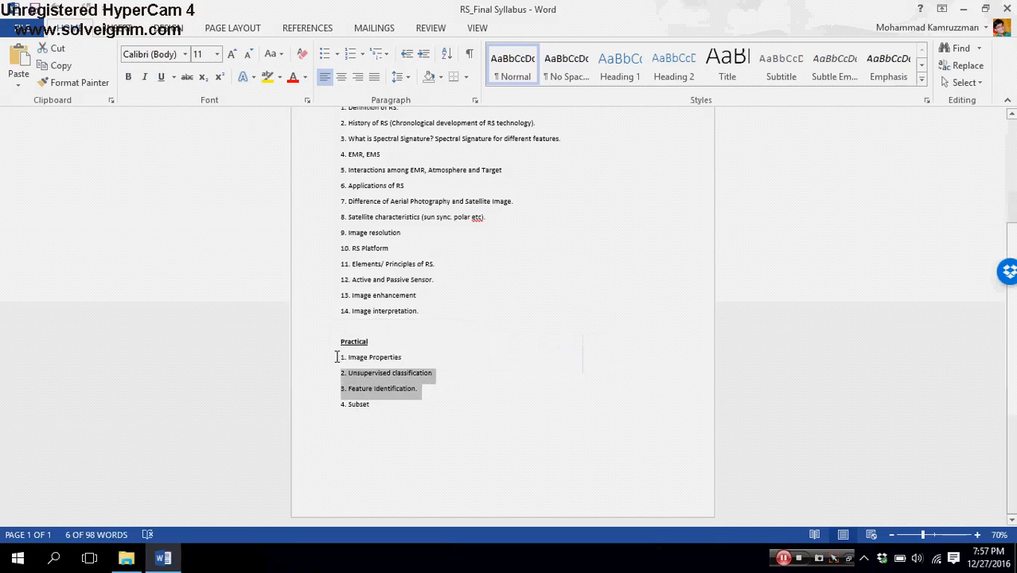
left_click_drag(336, 357, 405, 358)
left_click_drag(374, 406, 336, 408)
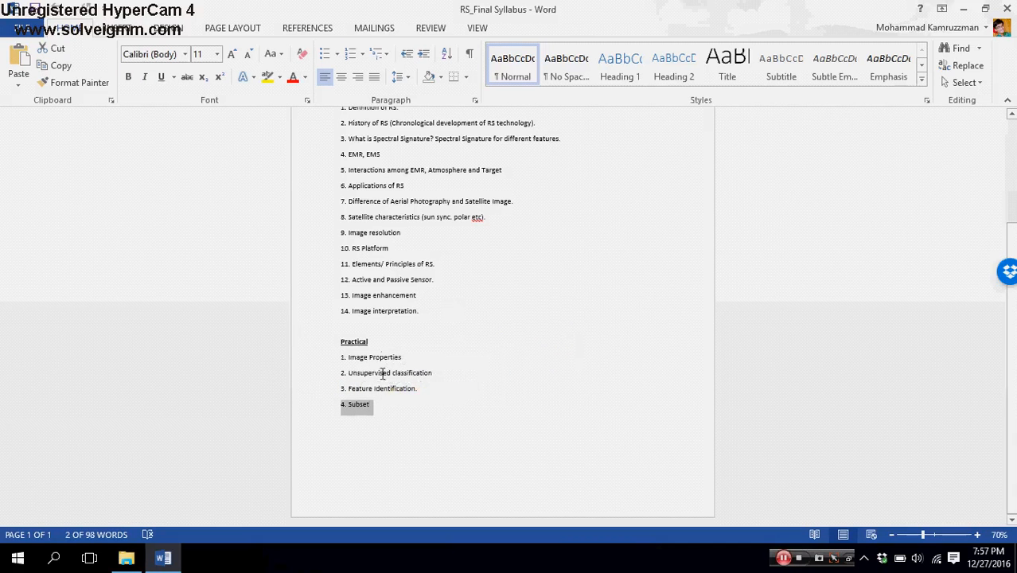
left_click_drag(405, 357, 335, 357)
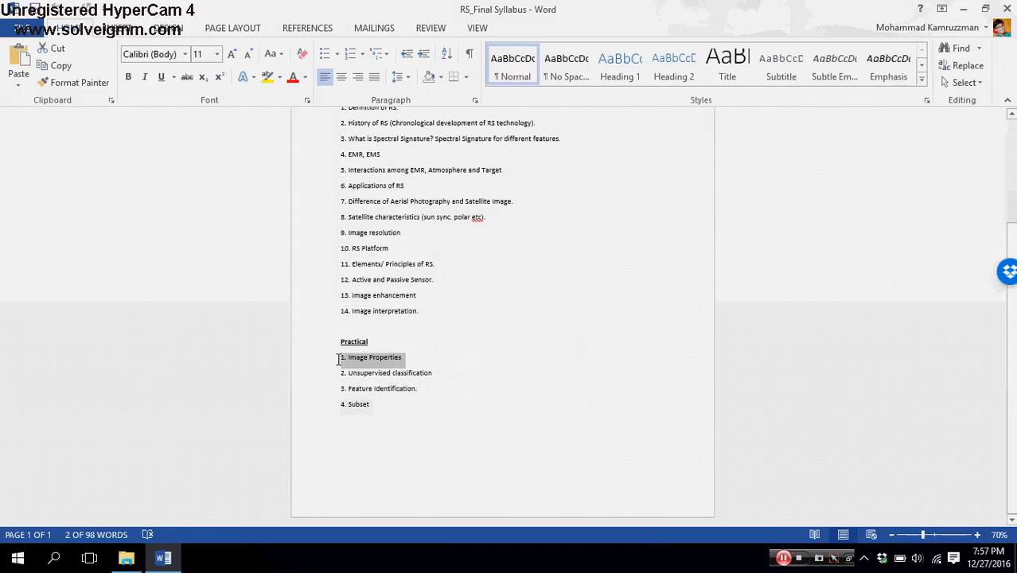
left_click_drag(374, 407, 325, 403)
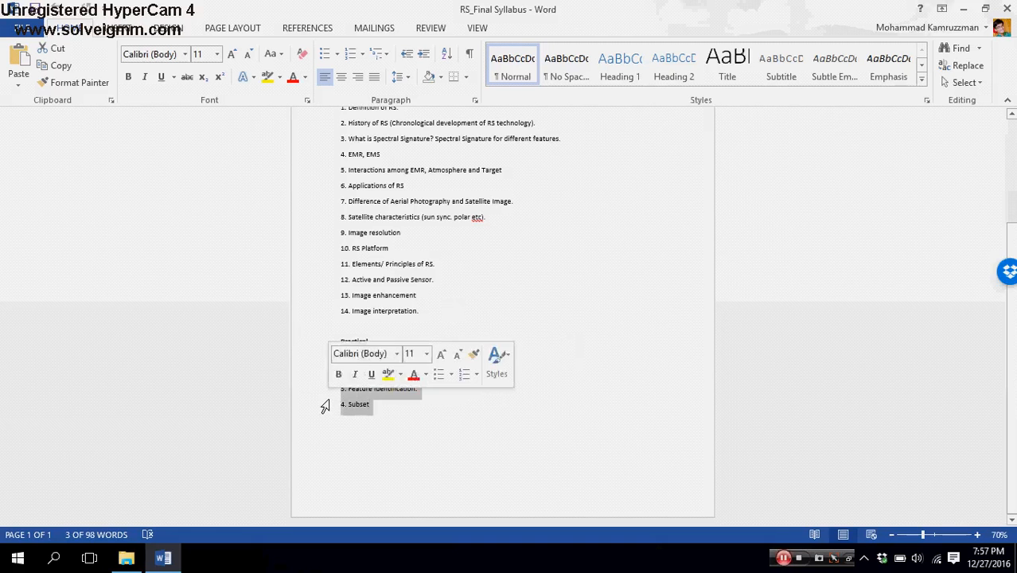
left_click(397, 413)
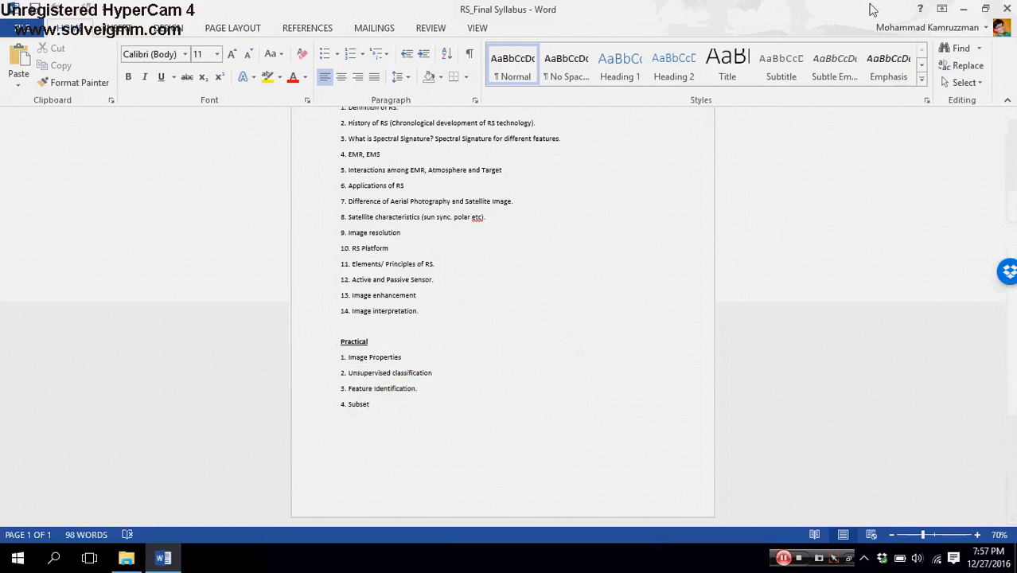
- Minimize the syllabus and the folder window, and start ERDAS IMAGINE 2014 in a maximized window
left_click(970, 13)
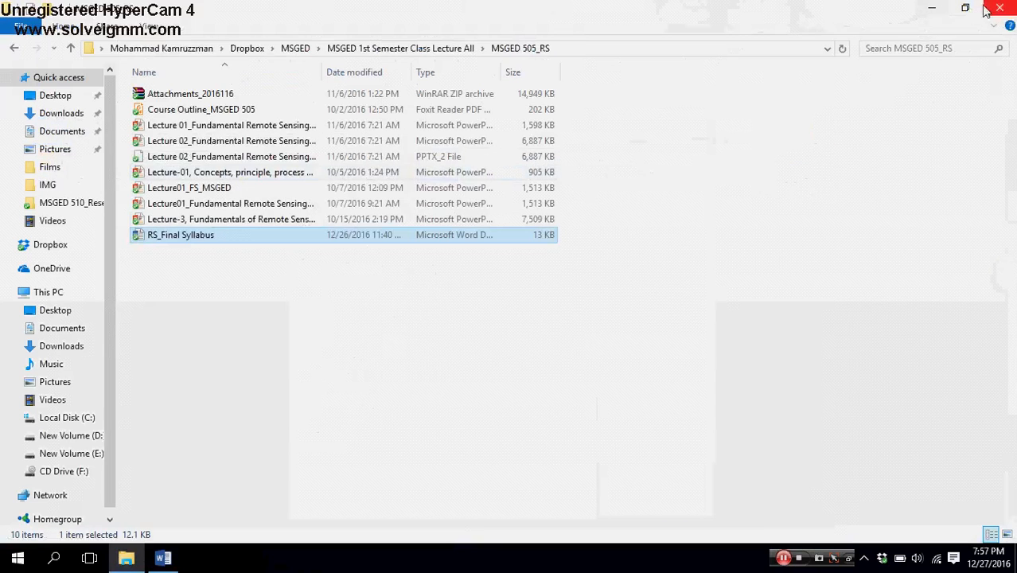
left_click(928, 10)
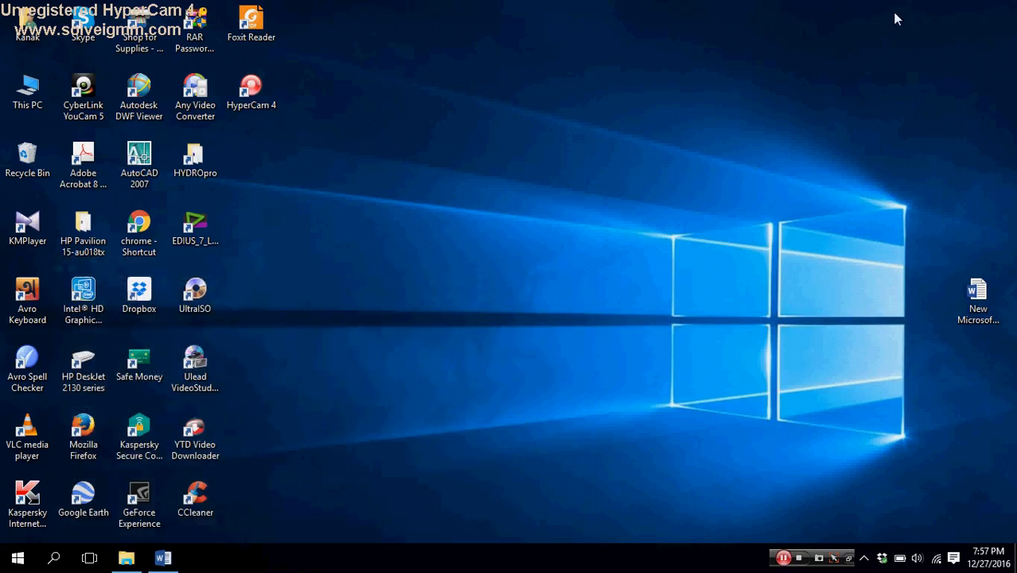
left_click(14, 559)
left_click(353, 456)
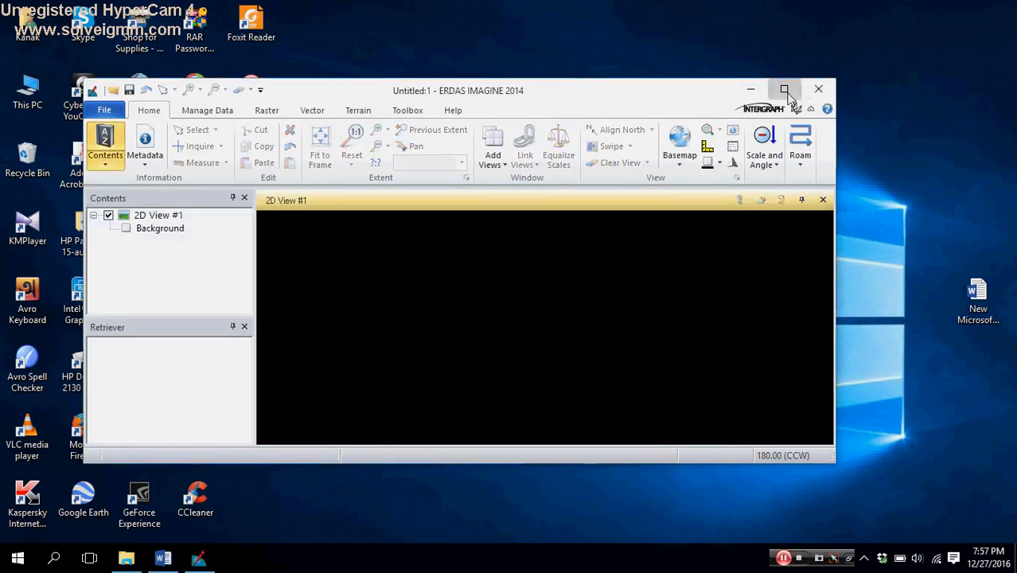
left_click(784, 90)
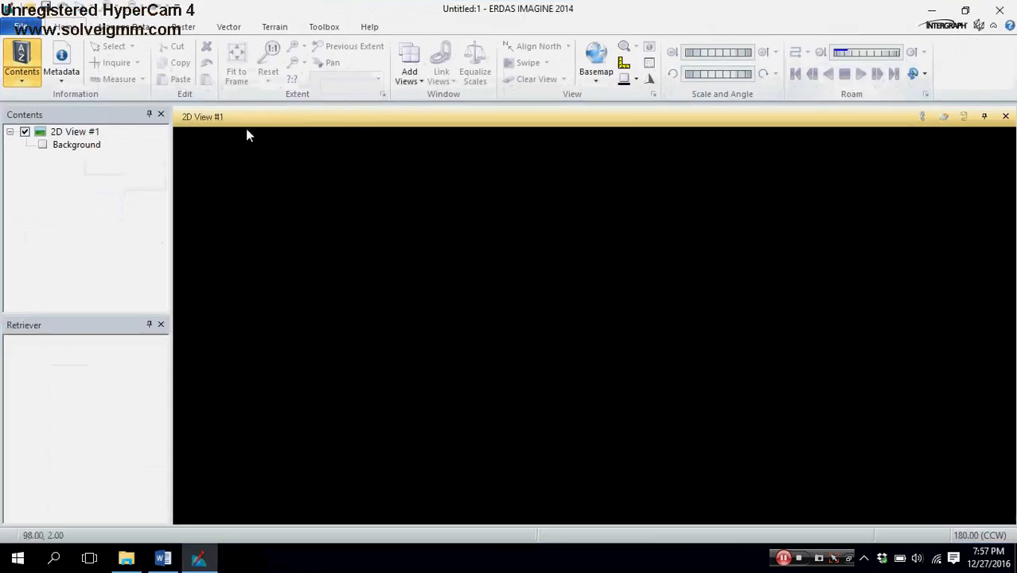
- Switch to the Word syllabus to highlight the Subset topic, and return to ERDAS IMAGINE
left_click(164, 555)
left_click_drag(372, 410, 333, 410)
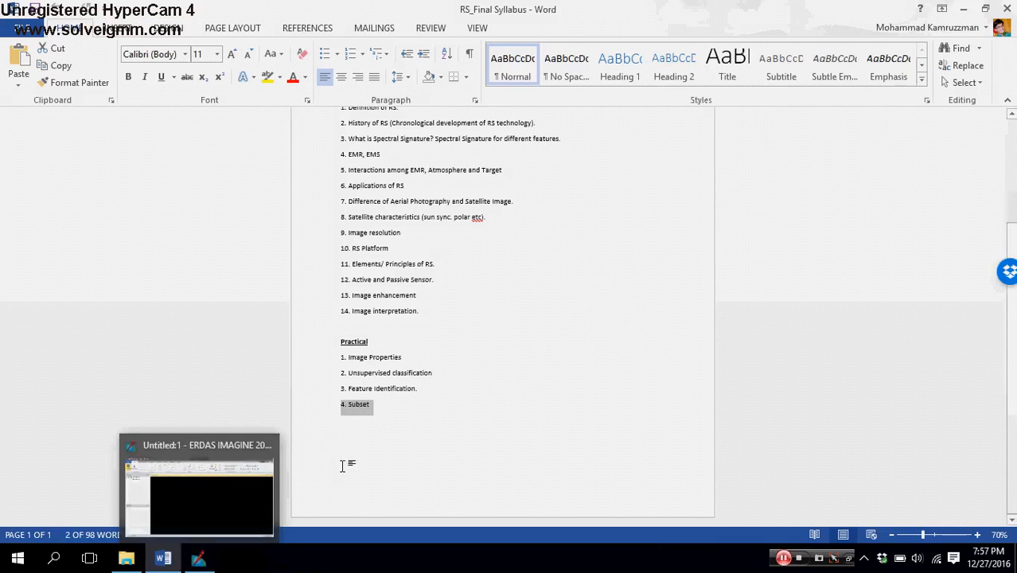
left_click(200, 559)
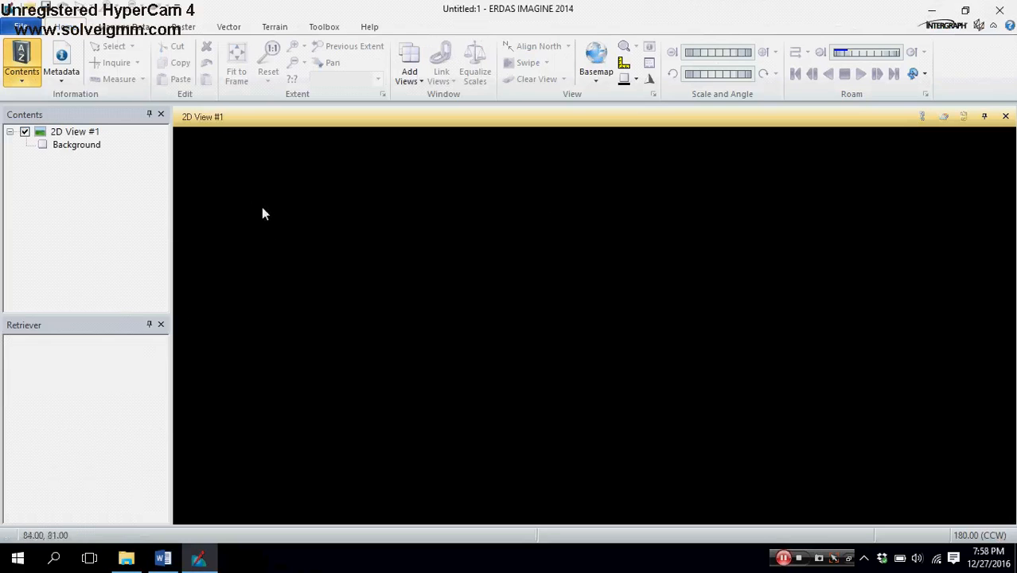
- Add the raster layer spot_20151111.img from the IMG folder to 2D View #1
right_click(76, 136)
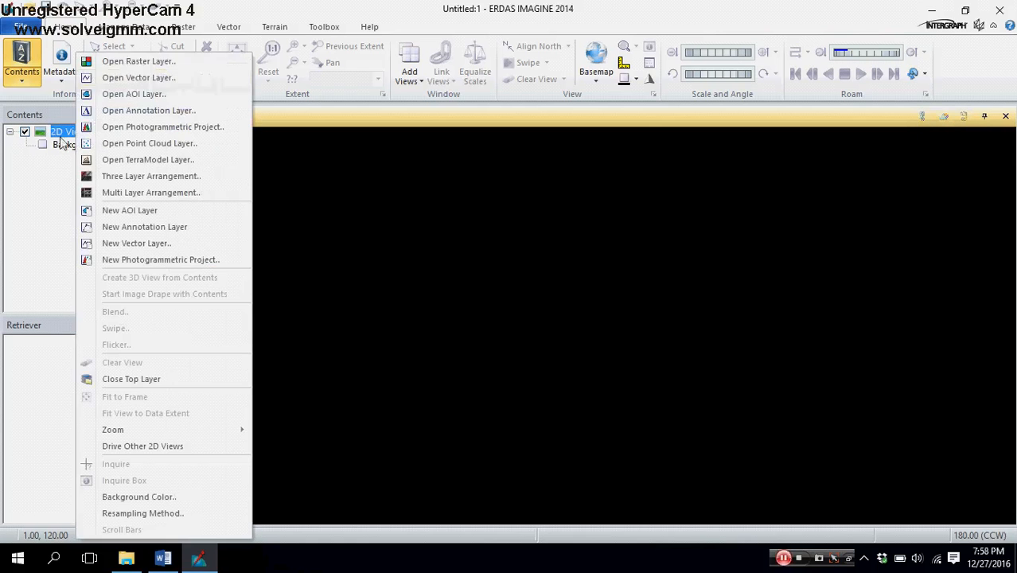
left_click(127, 62)
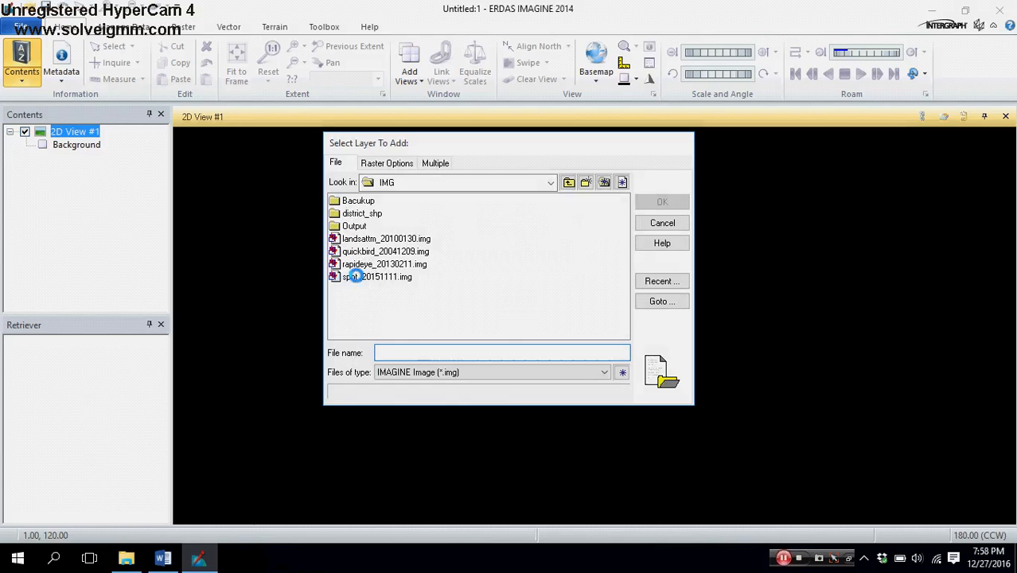
left_click(355, 276)
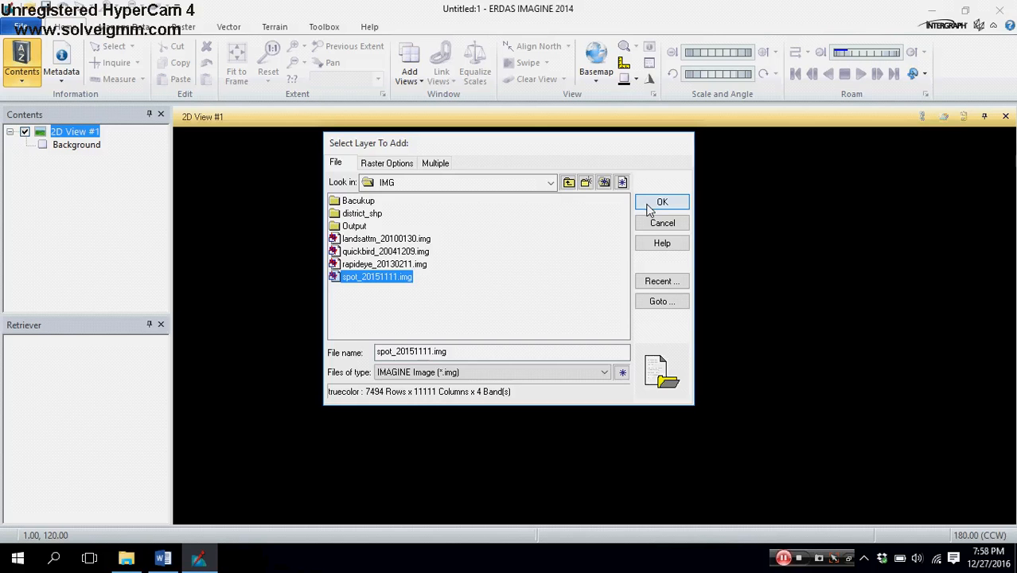
left_click(647, 204)
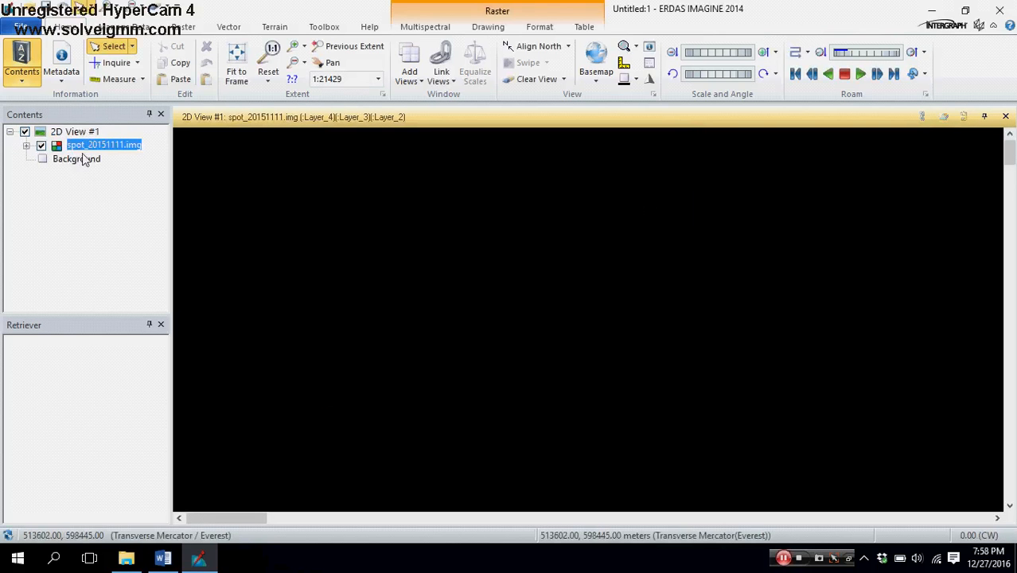
scroll(522, 338, "down", 3)
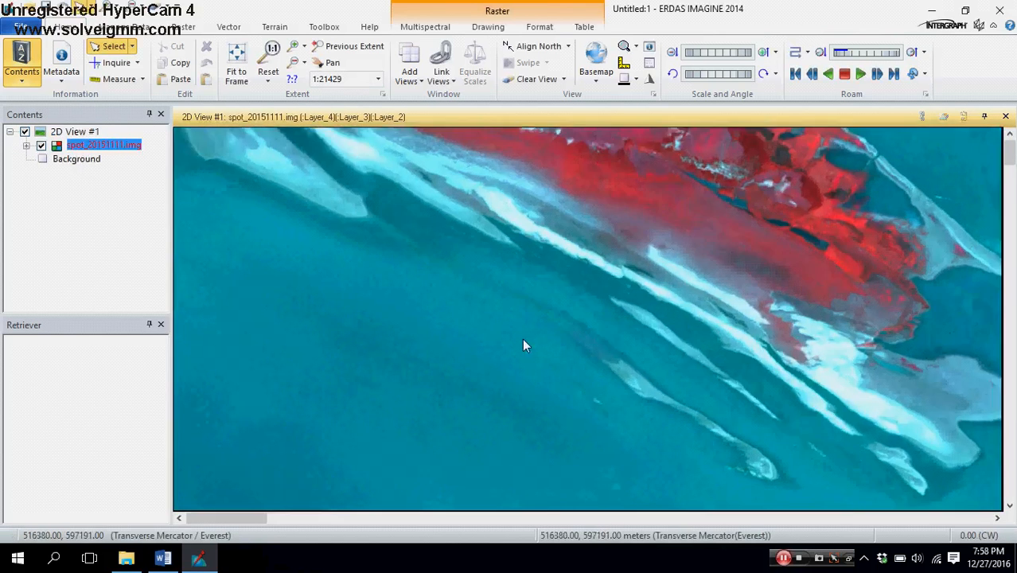
scroll(522, 343, "up", 3)
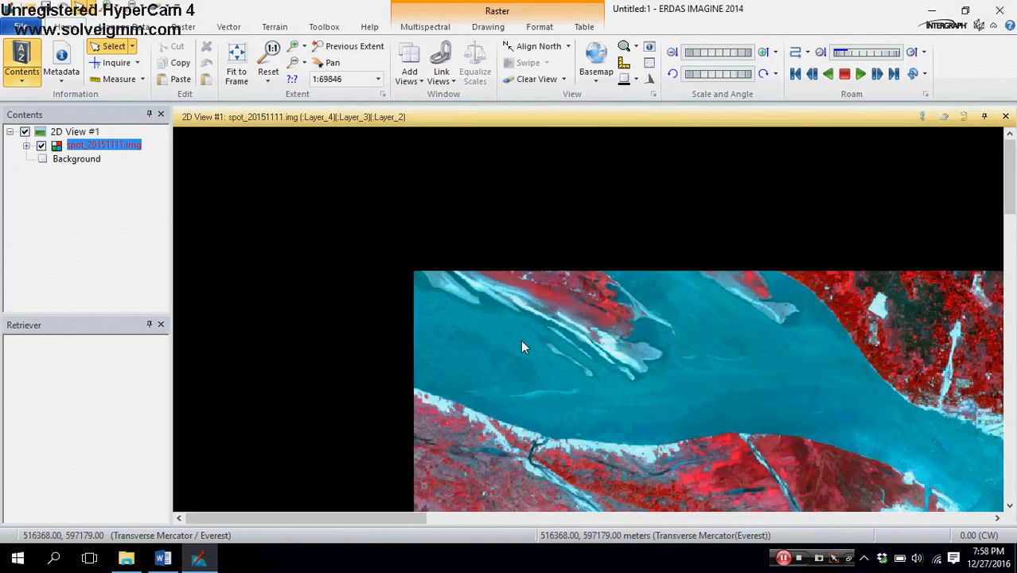
- Pan and zoom around the SPOT image to examine its river channels, surrounding land cover and outer edges at different scales
left_click(326, 63)
left_click_drag(598, 363, 442, 187)
left_click_drag(557, 443, 379, 250)
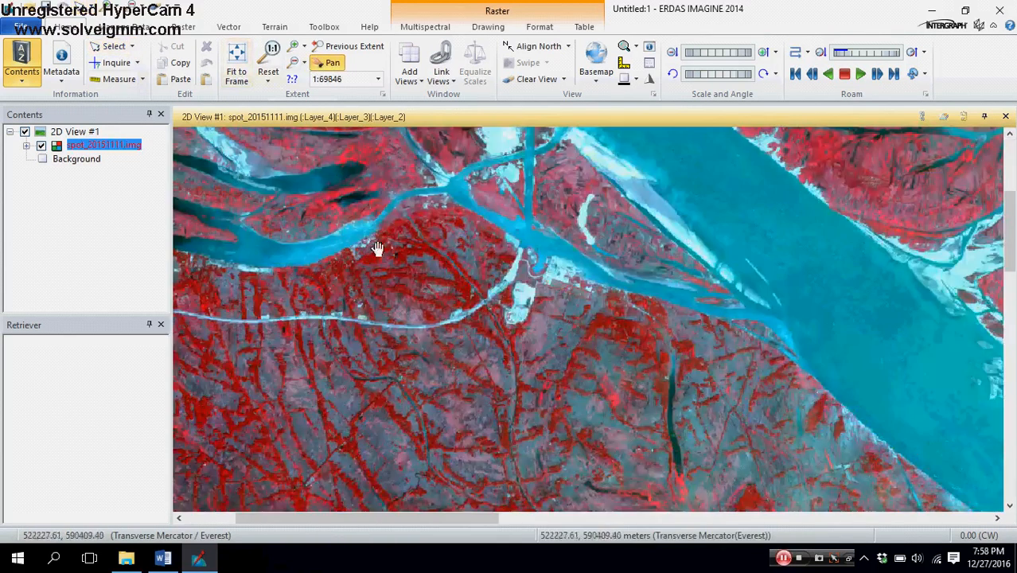
left_click_drag(555, 506, 584, 366)
left_click_drag(595, 476, 590, 343)
scroll(590, 343, "down", 4)
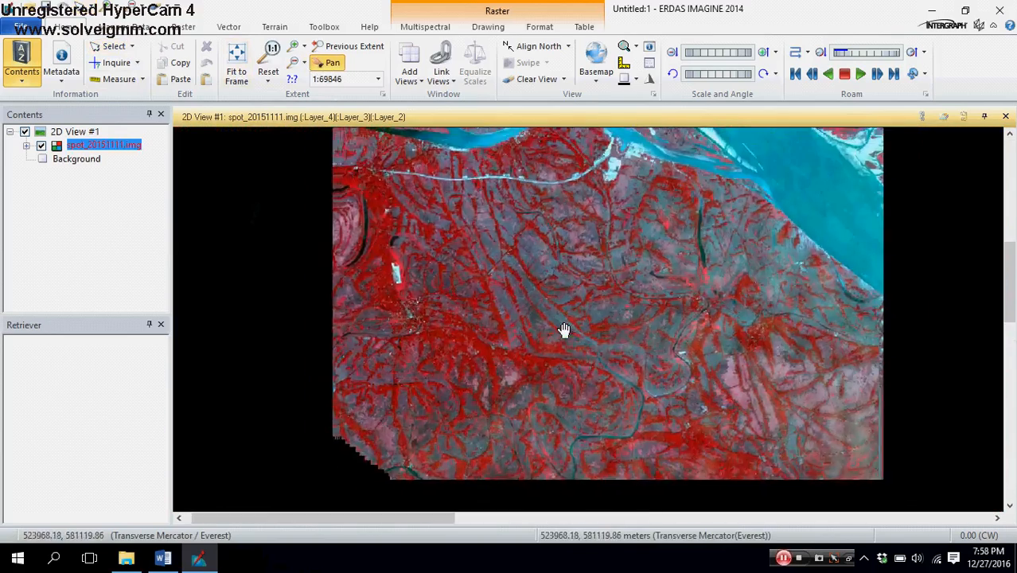
left_click_drag(632, 268, 465, 350)
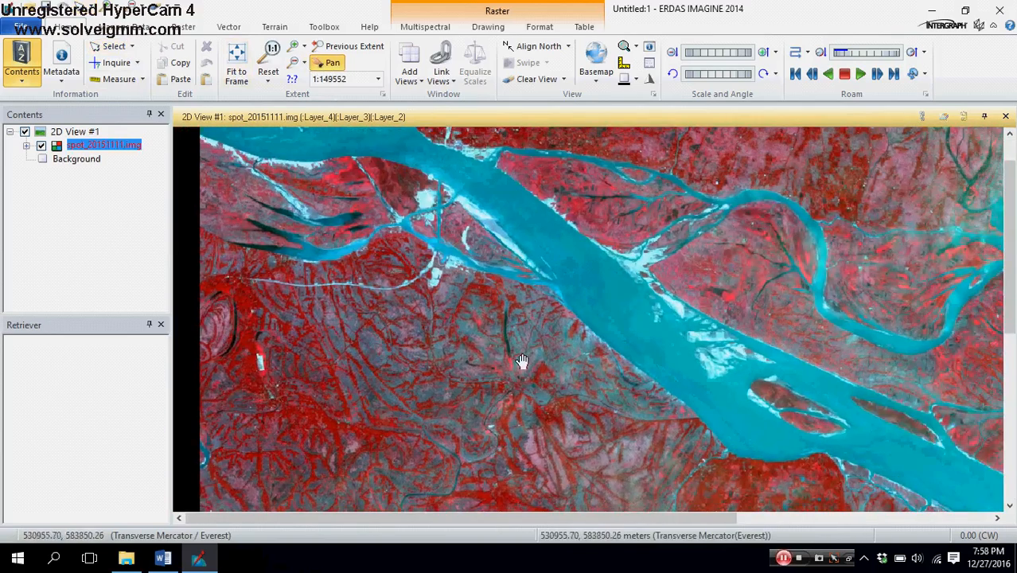
left_click_drag(523, 362, 310, 142)
left_click_drag(577, 405, 564, 170)
left_click_drag(778, 341, 404, 166)
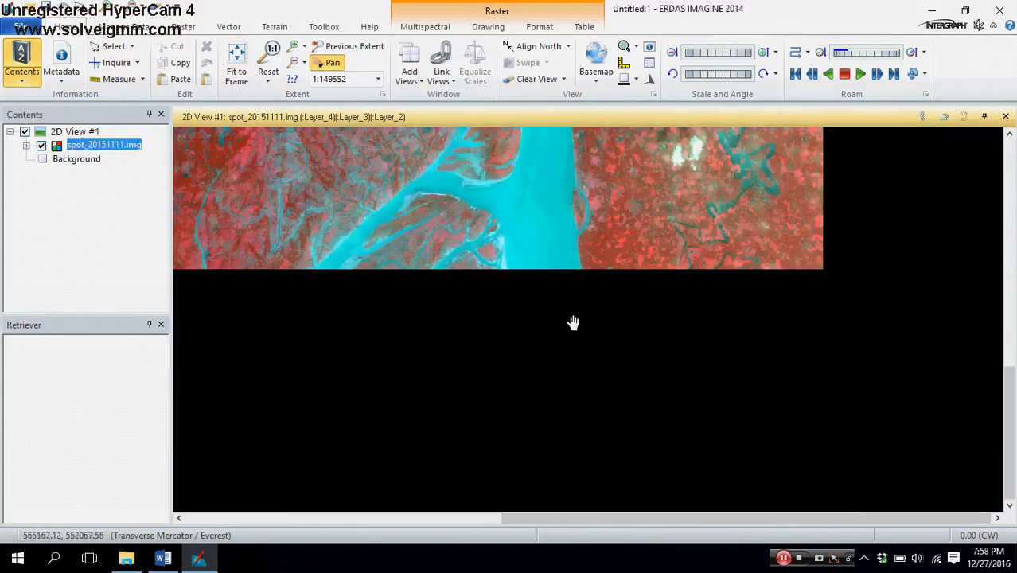
left_click_drag(572, 322, 622, 422)
left_click_drag(538, 233, 668, 413)
left_click_drag(573, 243, 651, 421)
left_click_drag(530, 282, 645, 426)
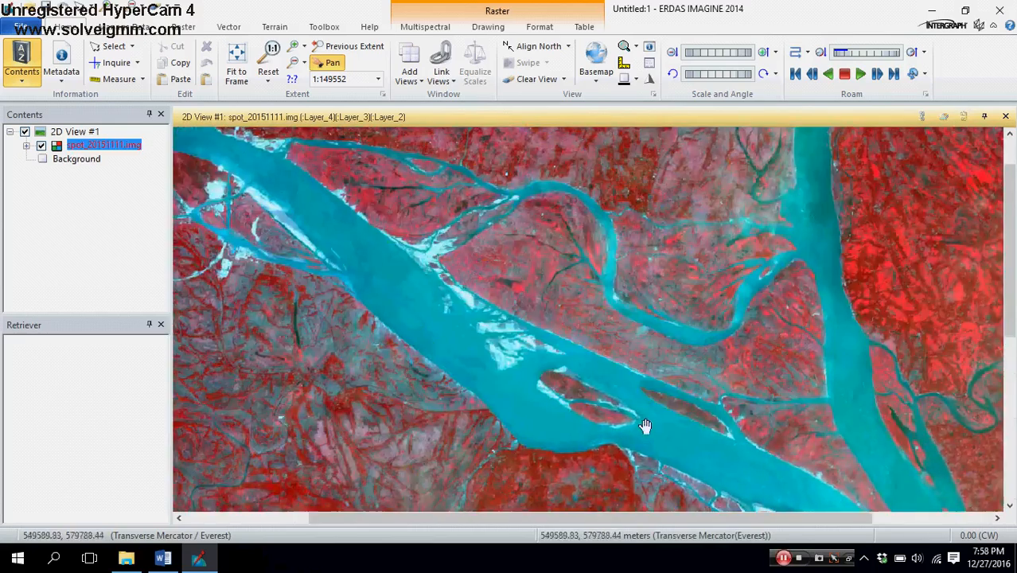
left_click_drag(491, 218, 561, 332)
scroll(561, 332, "down", 2)
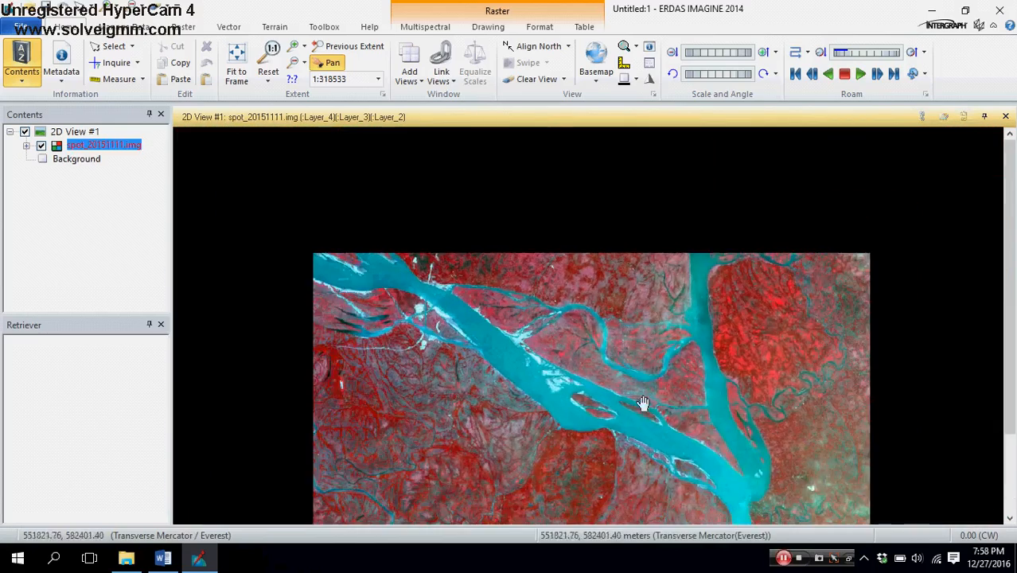
left_click_drag(643, 404, 534, 303)
left_click_drag(505, 355, 600, 427)
left_click_drag(588, 341, 377, 266)
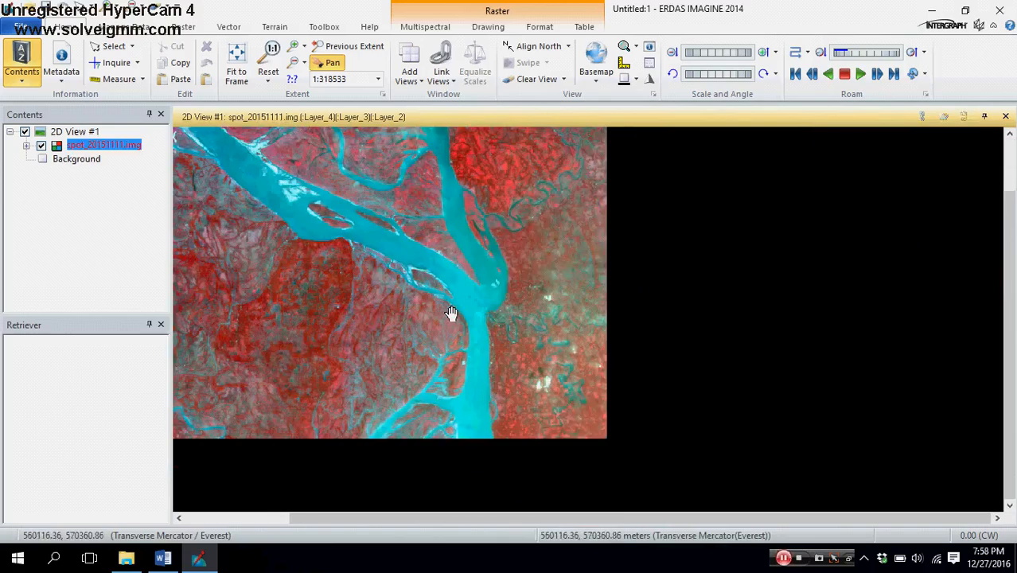
scroll(452, 313, "up", 2)
scroll(452, 314, "up", 2)
left_click_drag(450, 253, 576, 342)
scroll(576, 342, "down", 5)
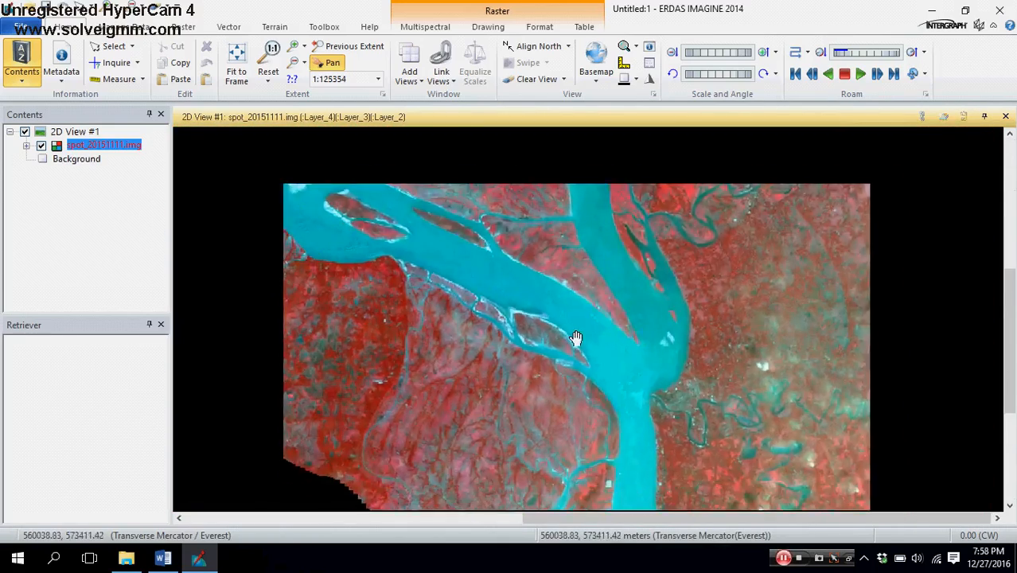
scroll(552, 314, "up", 4)
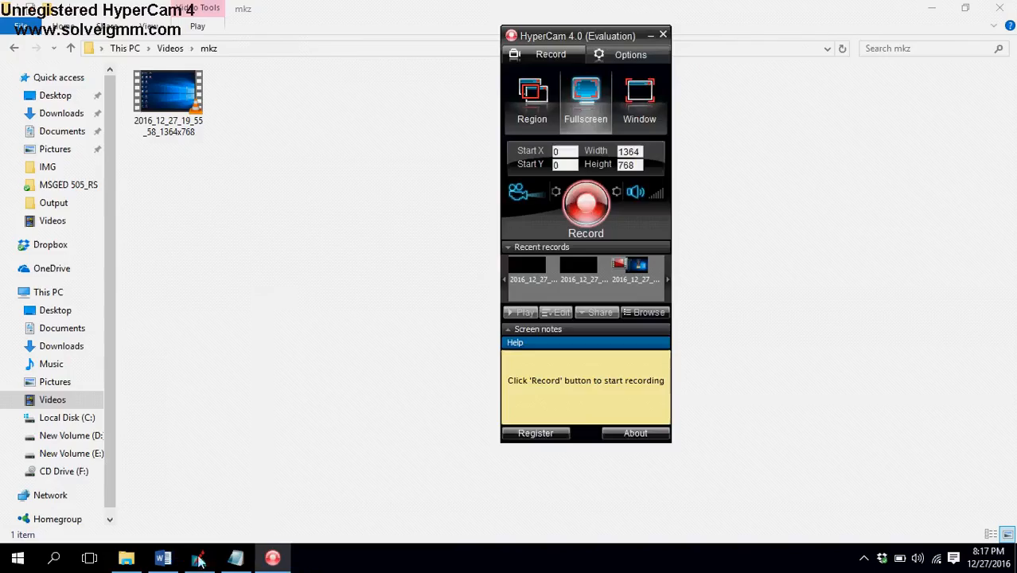
- Switch to ERDAS IMAGINE and open the metadata of the spot_20151111.img layer, accepting the datum warning
left_click(200, 560)
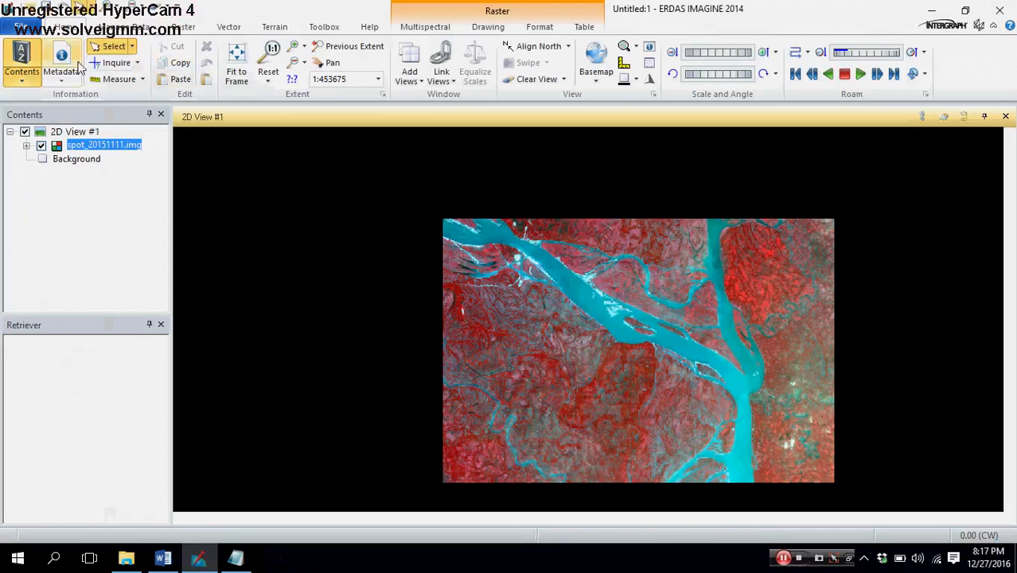
left_click(331, 63)
left_click_drag(439, 277, 336, 242)
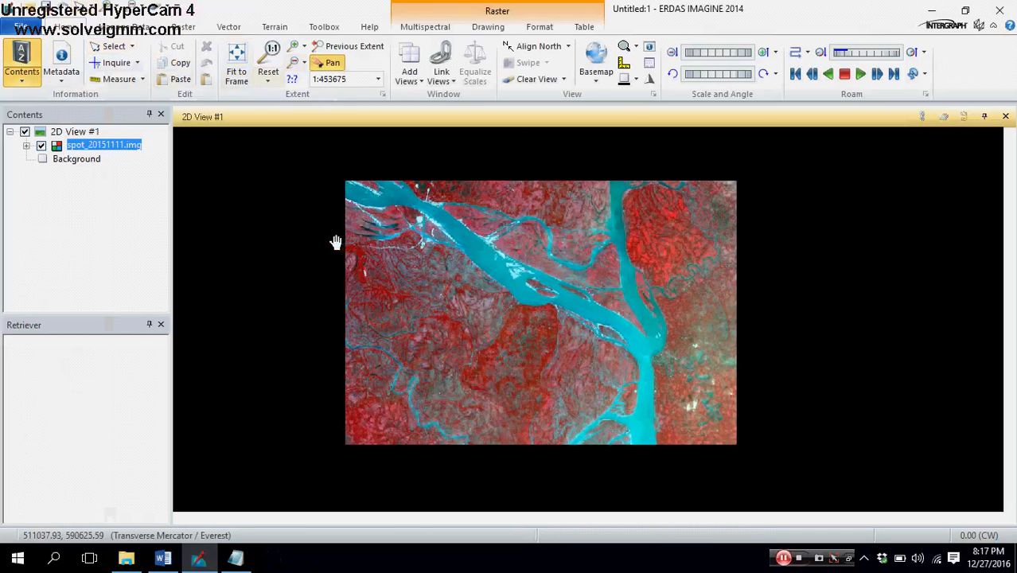
right_click(91, 150)
left_click(133, 291)
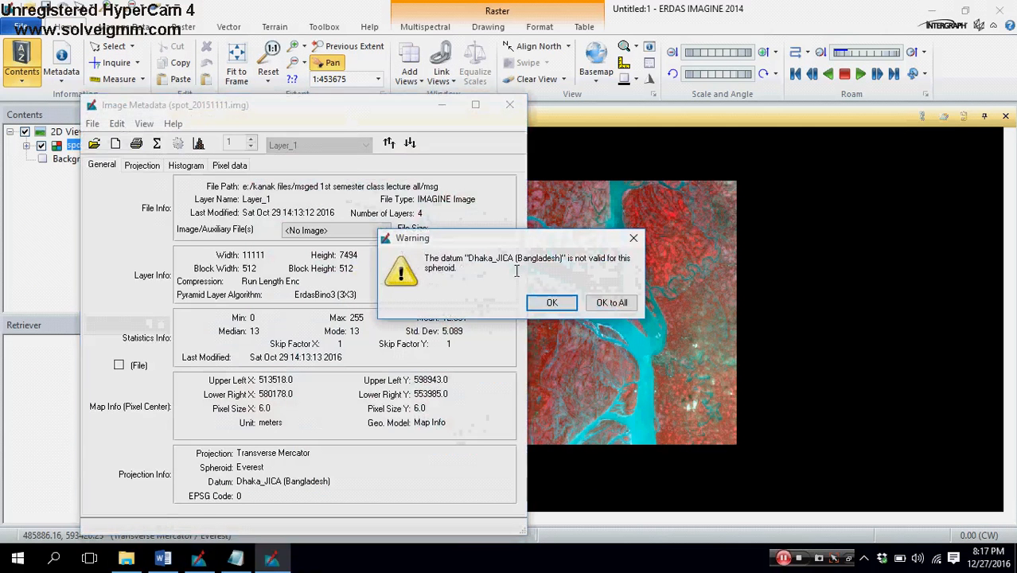
left_click(552, 303)
left_click_drag(367, 117, 554, 61)
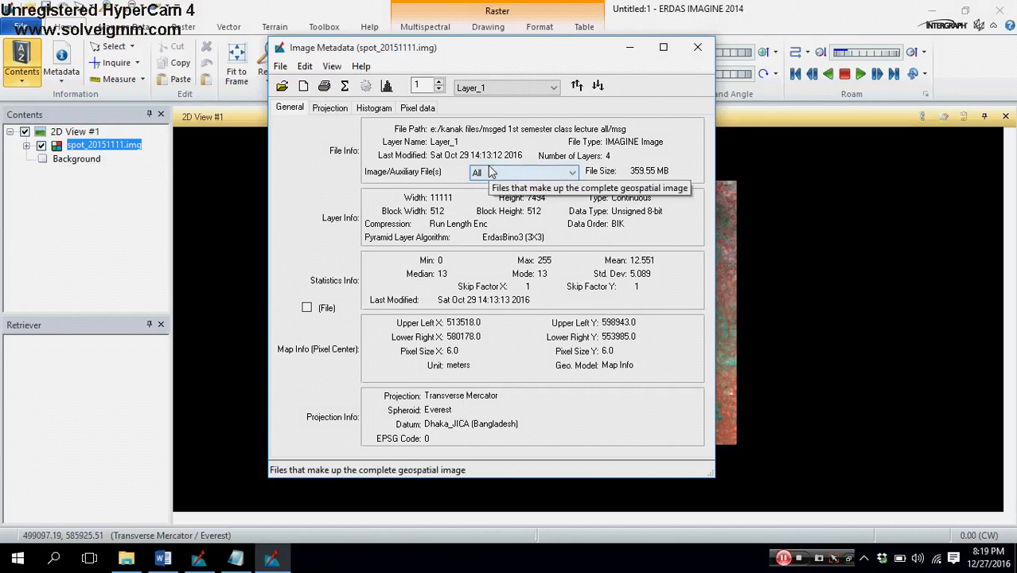
- Review the histogram, projection and pixel data of spot_20151111.img in its metadata, and close the metadata window
left_click(374, 109)
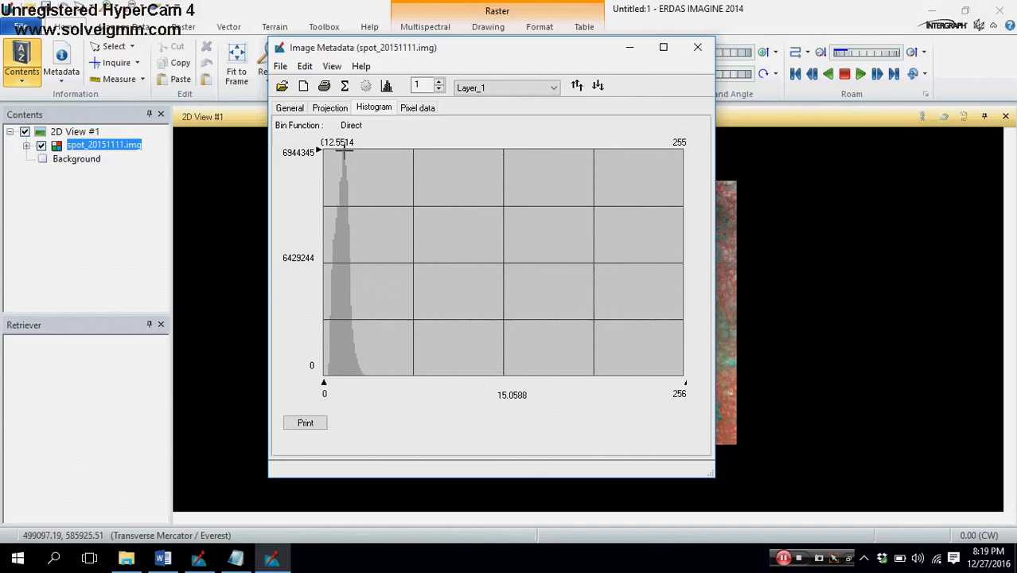
left_click(330, 109)
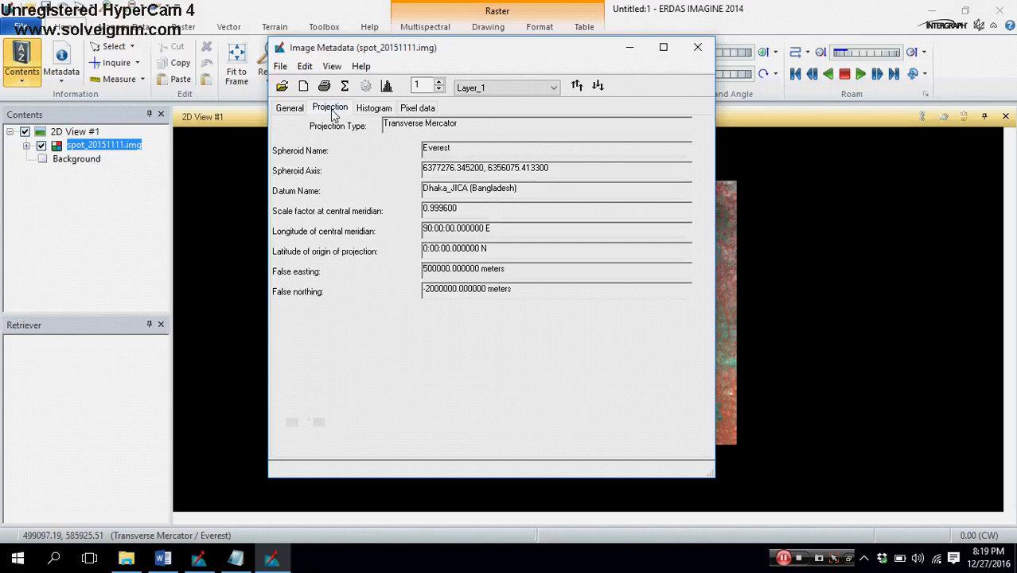
left_click(420, 110)
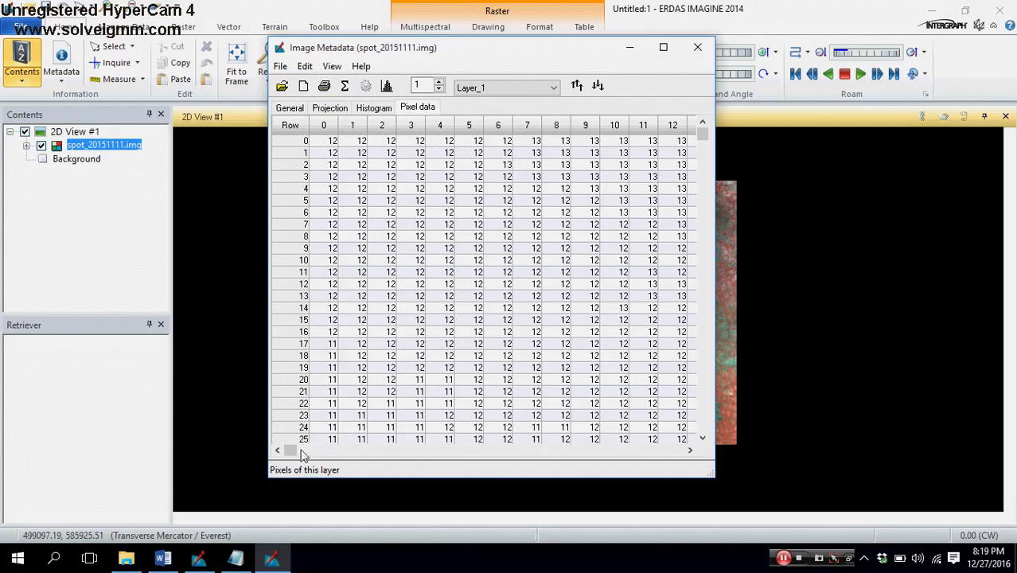
left_click_drag(289, 451, 591, 443)
left_click_drag(496, 450, 290, 451)
scroll(475, 215, "down", 2)
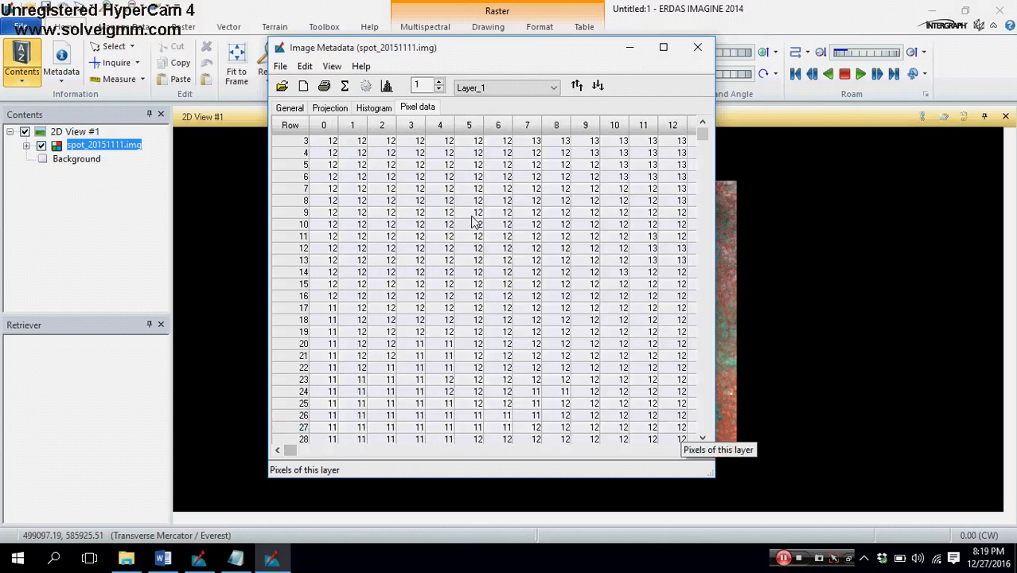
mouse_move(703, 138)
left_mouse_down()
mouse_move(704, 417)
mouse_move(704, 137)
left_mouse_up()
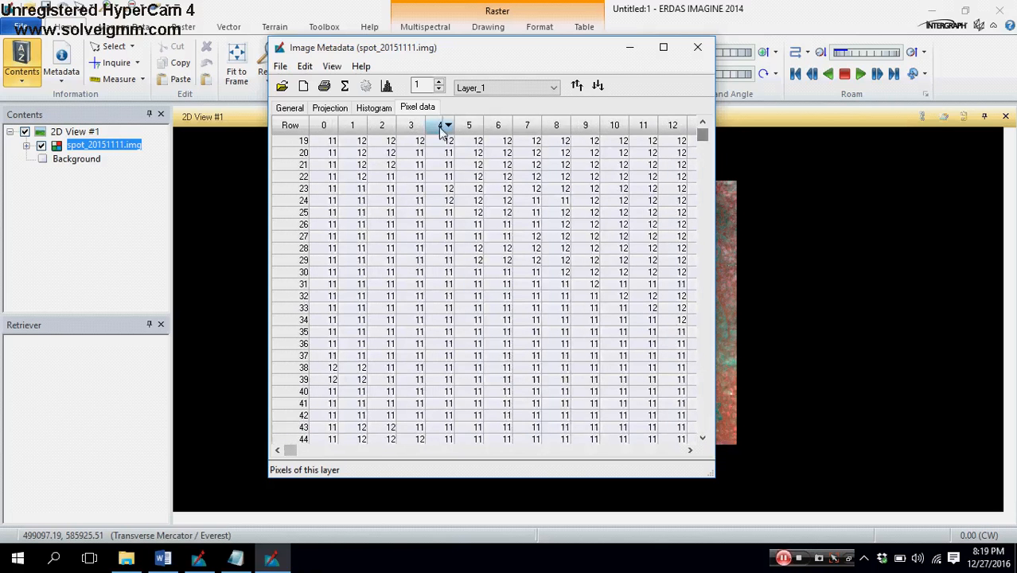
left_click(698, 47)
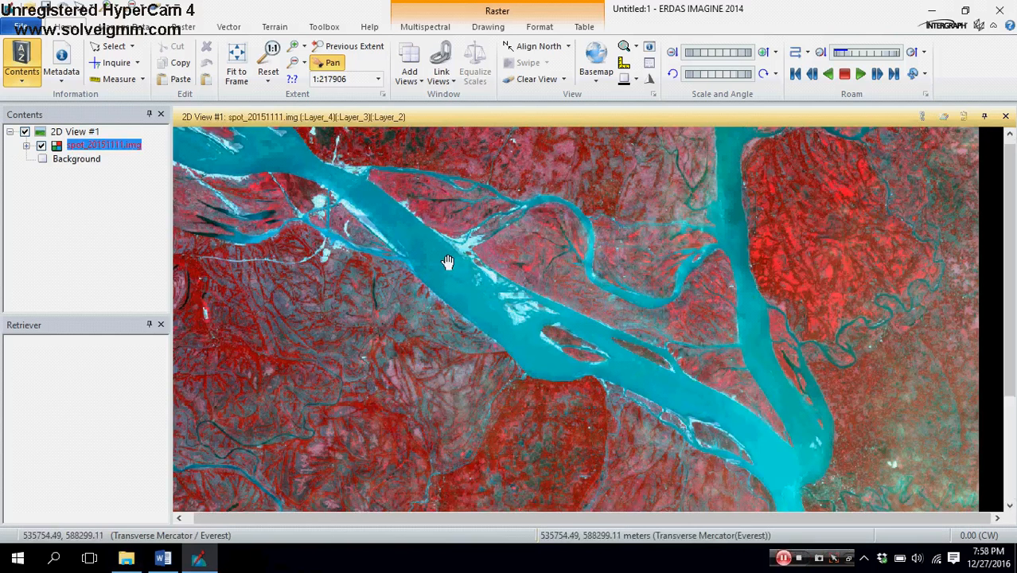
- Switch to File Explorer, create a text document with the default name in the MSGED 505_RS folder, and open it in Notepad
left_click(129, 560)
right_click(233, 329)
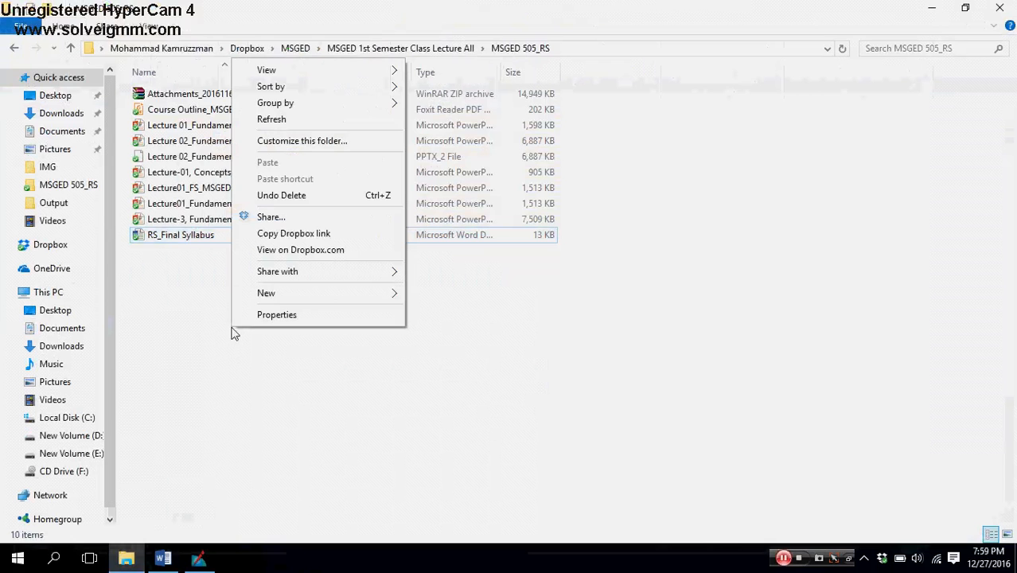
mouse_move(275, 298)
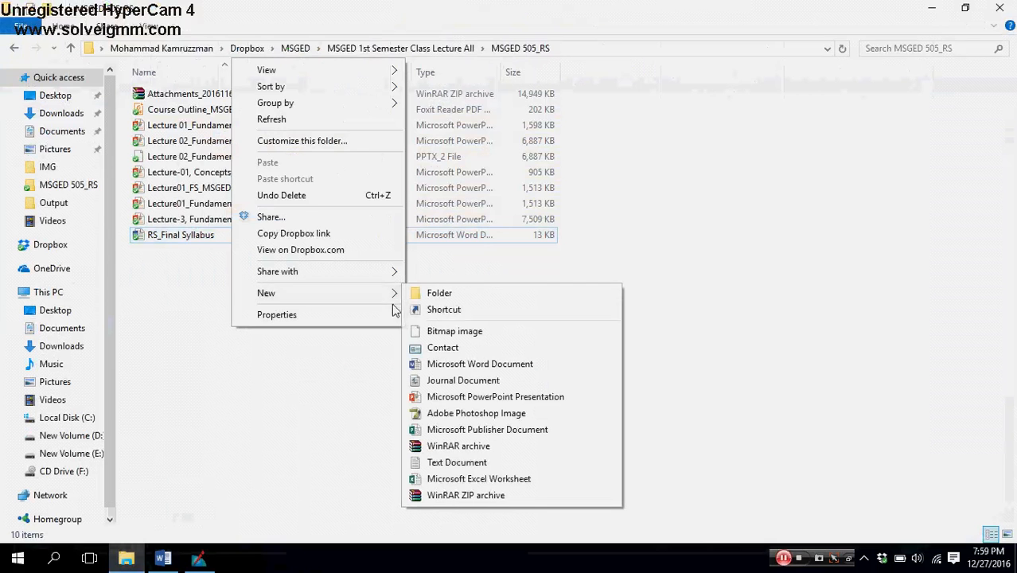
left_click(451, 462)
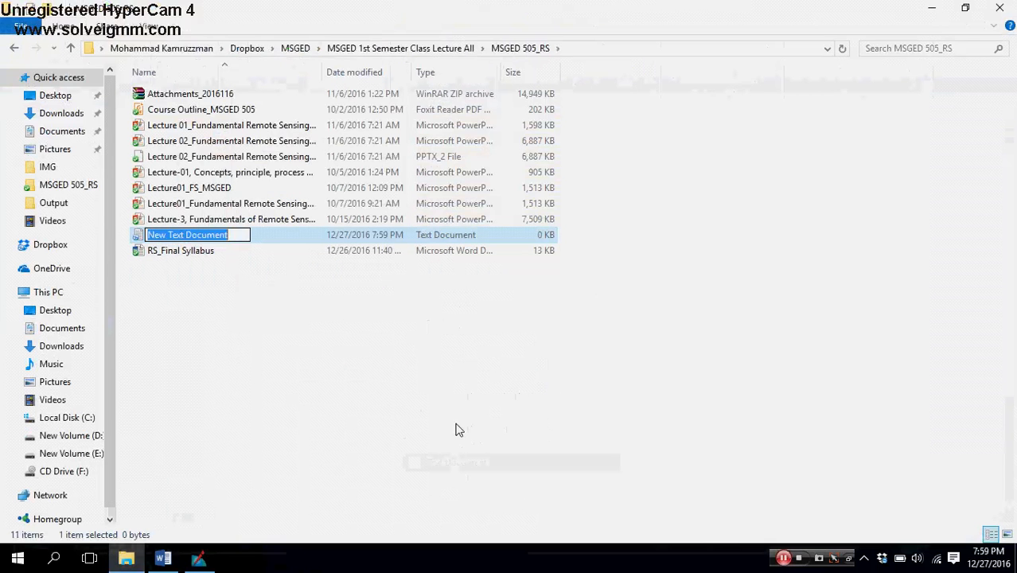
key("Return")
key("Return")
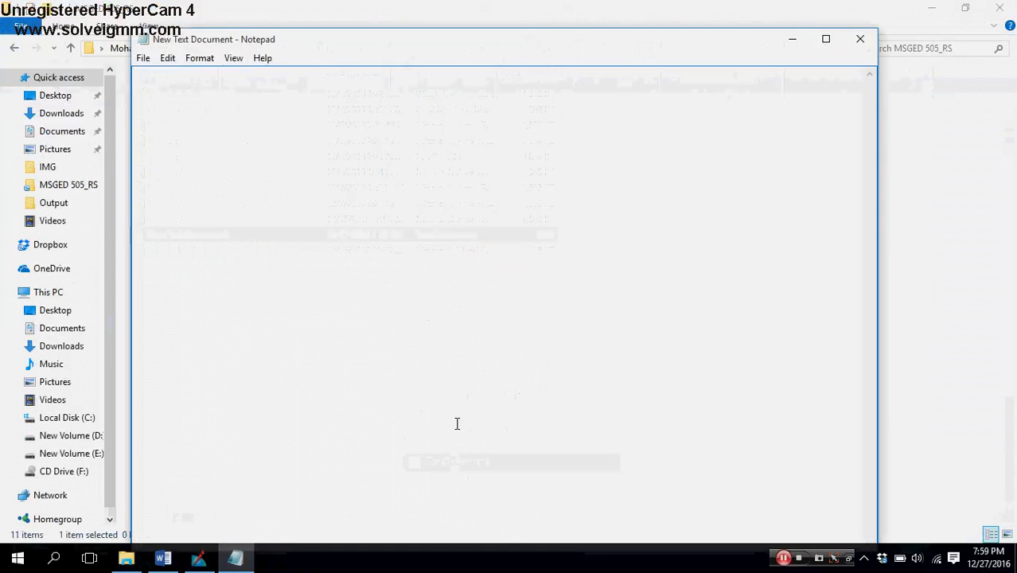
- Write the heading "Subset can be done in two ways-" and, below a blank line, "1. By Creating a drawing object"
type("Subse")
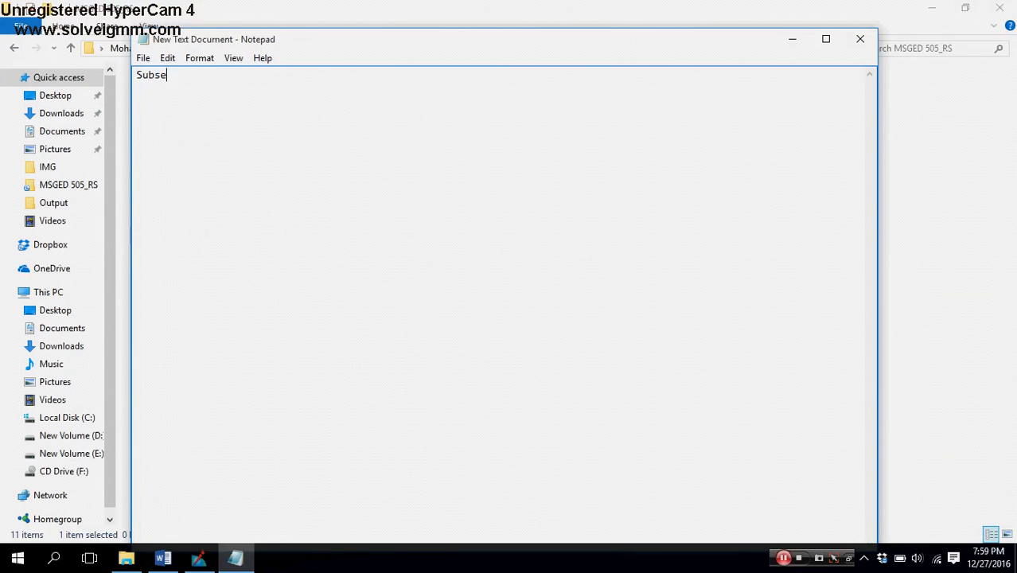
type("t can be done in two ways-")
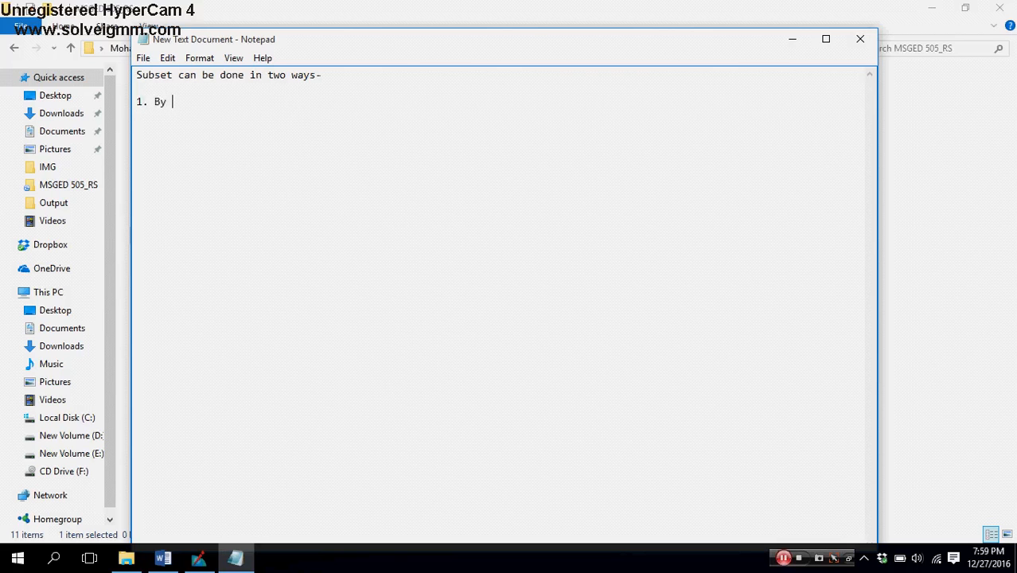
type("ing")
key("BackSpace")
key("BackSpace")
key("BackSpace")
key("BackSpace")
key("BackSpace")
type("eati")
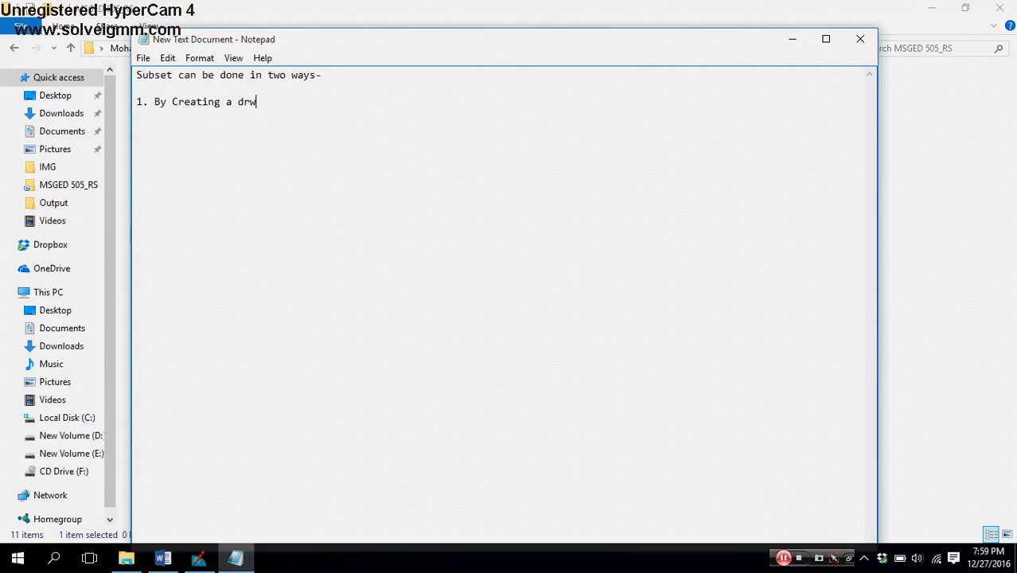
type("ng a drawing ob")
- Add the second list line "2. By an existing shapefile (poly)" to the note
type(" By")
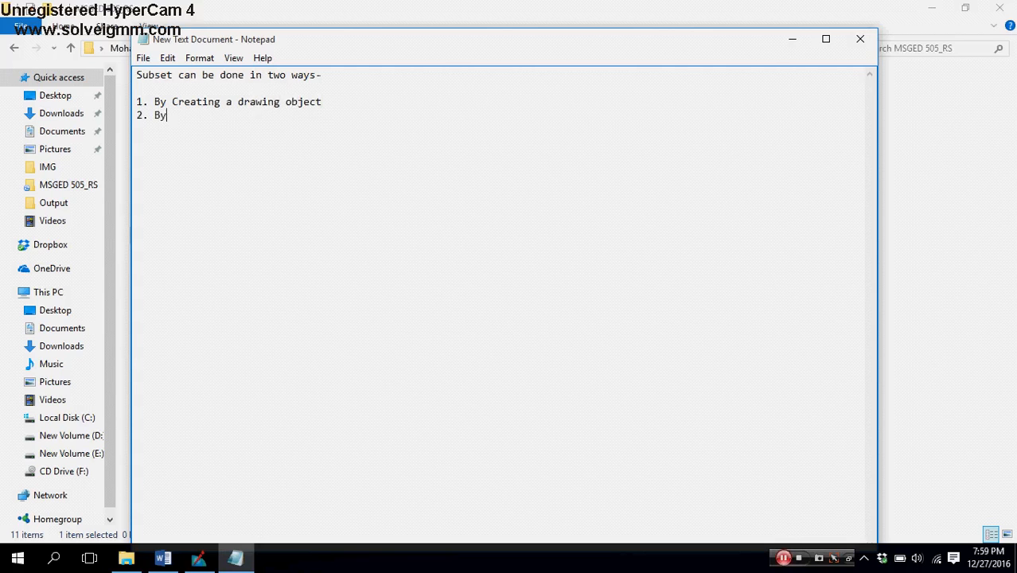
type(" an w")
type("xisting shape")
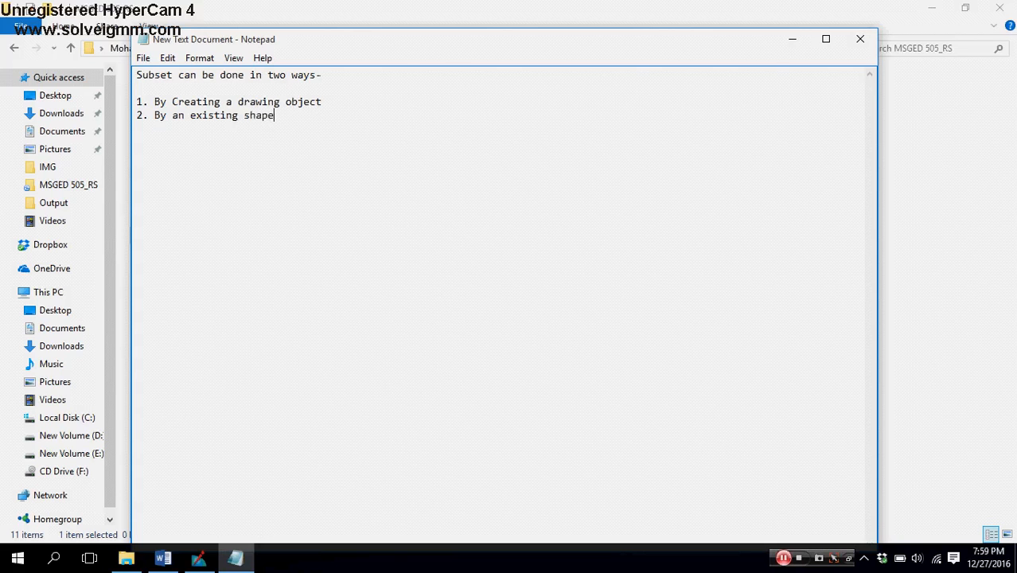
type("fi")
type("le (poly)")
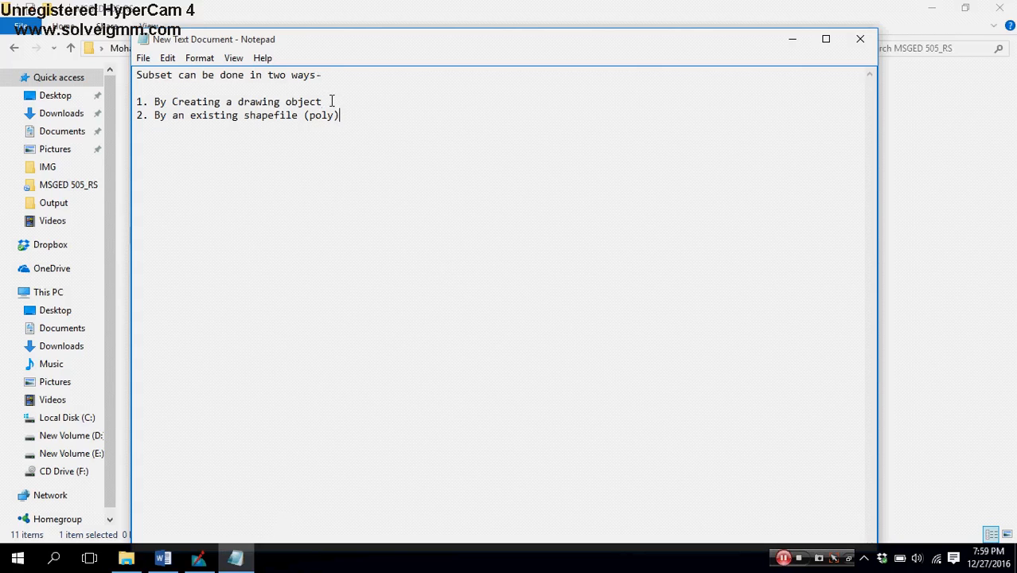
- Highlight the drawing object and existing shapefile lines in turn, finishing with the drawing object line highlighted
left_click_drag(330, 101, 138, 96)
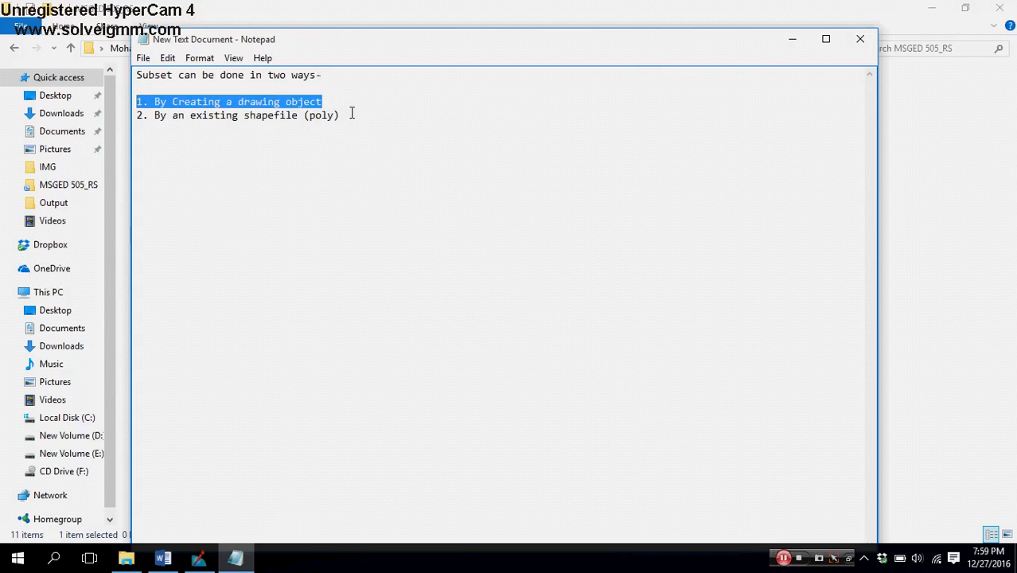
left_click_drag(351, 114, 129, 112)
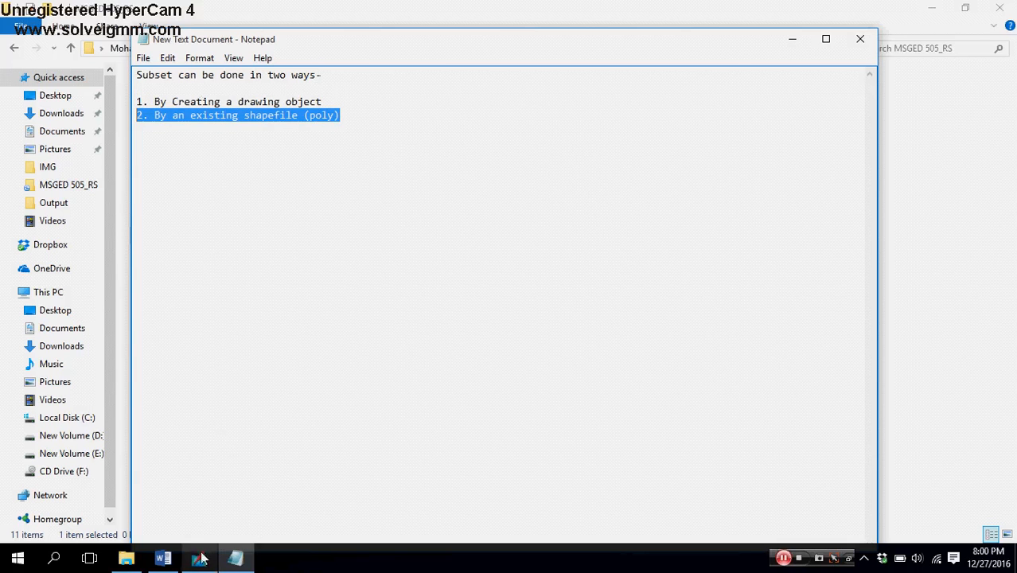
left_click_drag(338, 103, 137, 102)
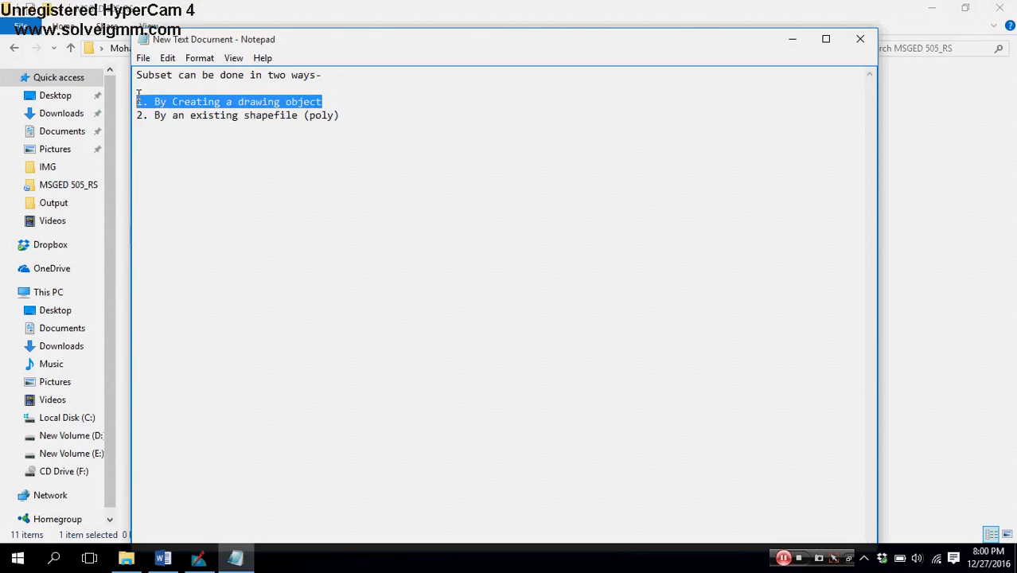
- Switch back to ERDAS IMAGINE and look over the southern part of the SPOT image at a smaller scale
left_click(203, 561)
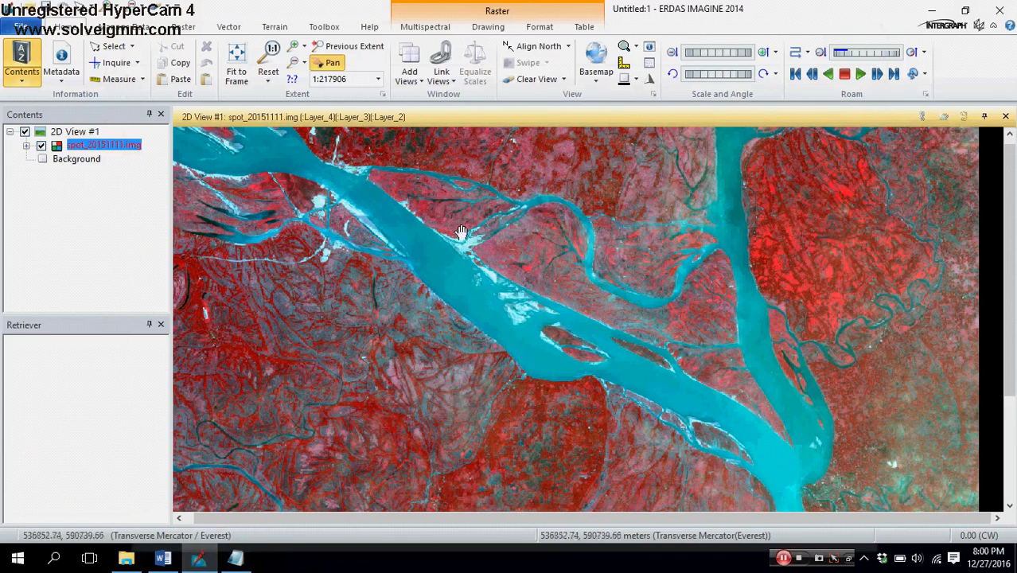
left_click_drag(526, 335, 581, 235)
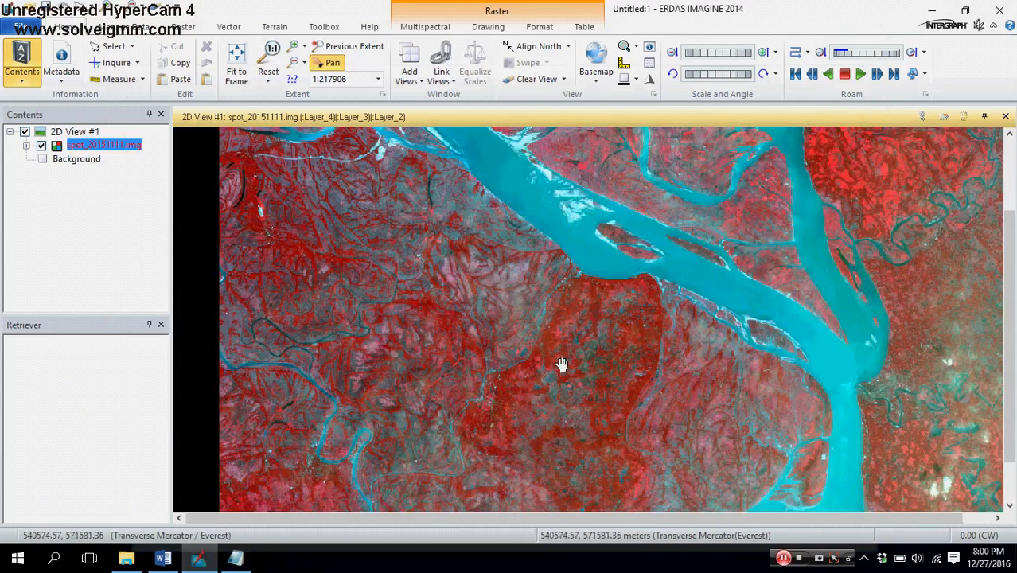
scroll(561, 271, "down", 3)
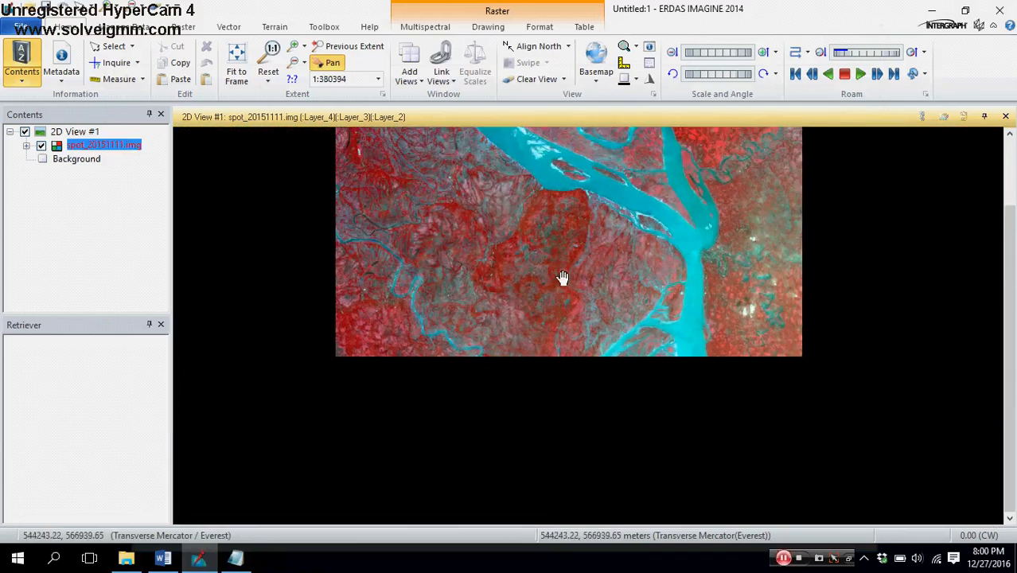
- Look closer at the river confluence in the SPOT image and recheck the subset methods in the Notepad note
left_click_drag(563, 277, 440, 387)
scroll(588, 307, "up", 3)
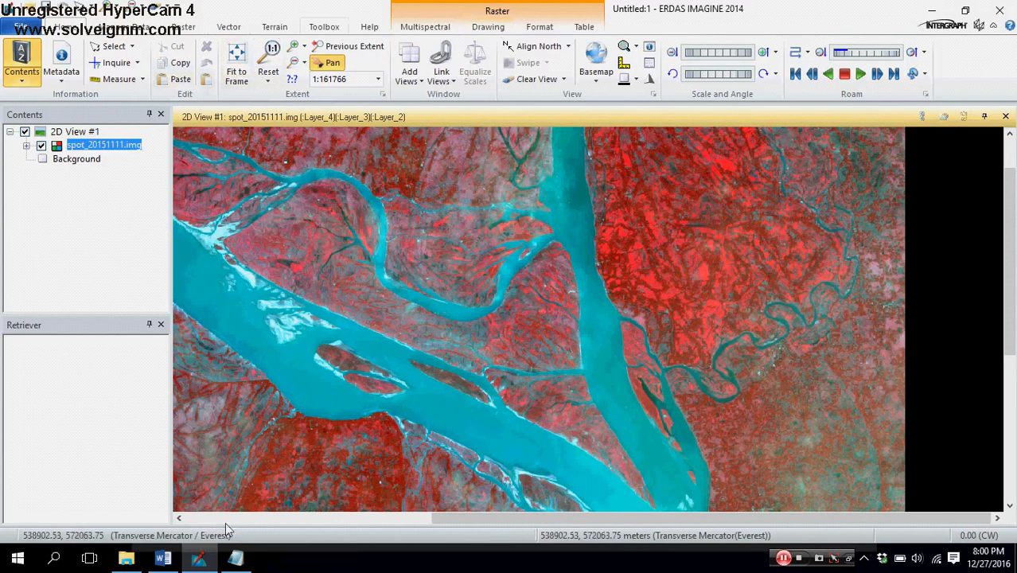
left_click(235, 558)
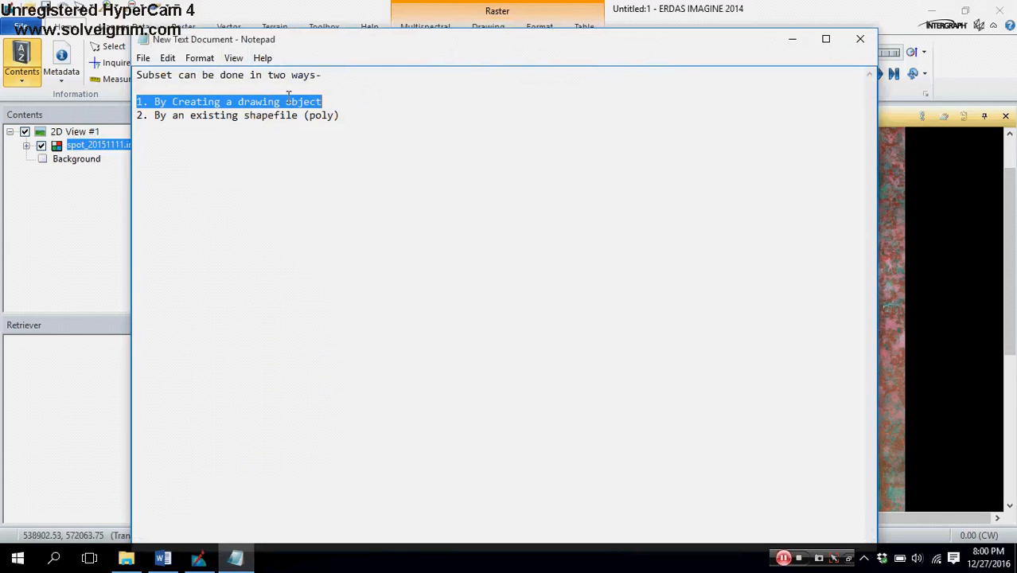
left_click(235, 557)
- Draw an AOI polygon around the bright red land area east of the river in the SPOT image and select it
left_click(480, 29)
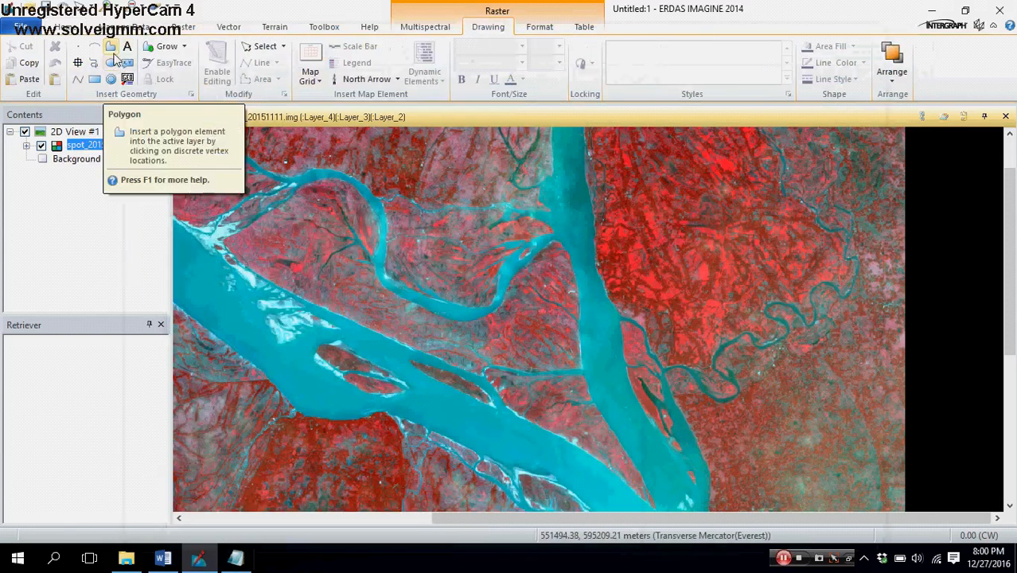
left_click(110, 48)
scroll(686, 273, "up", 3)
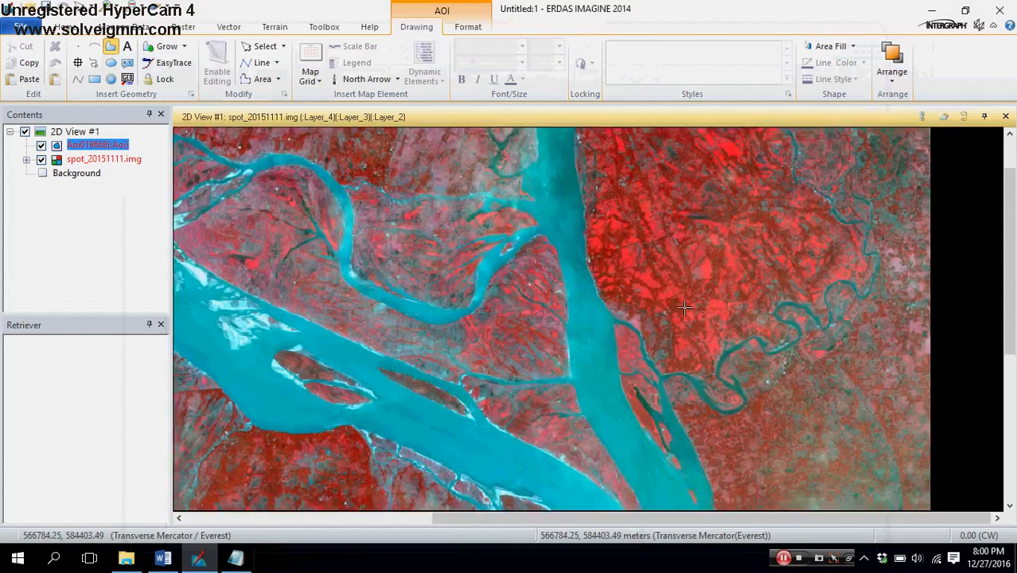
scroll(684, 272, "down", 5)
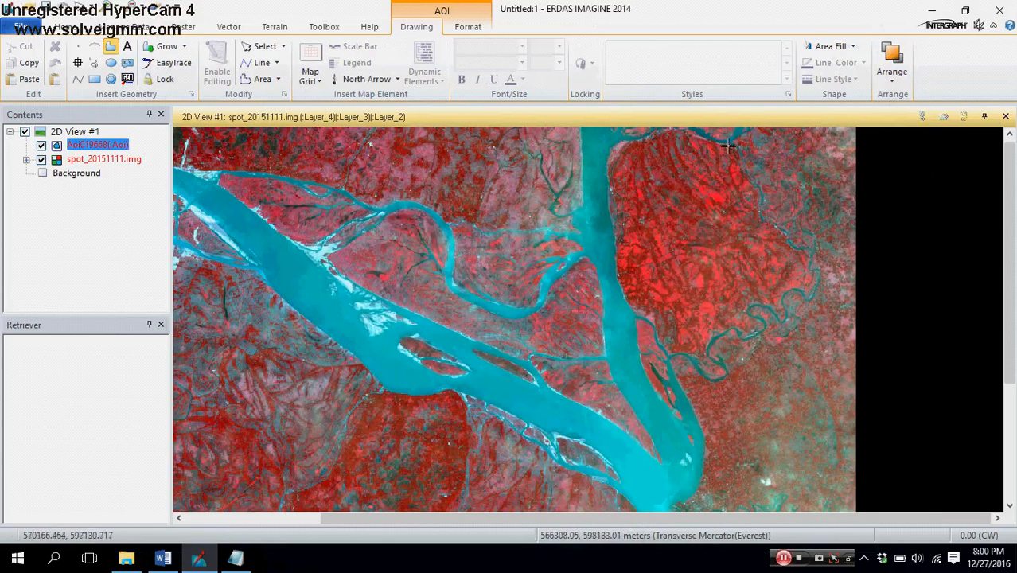
left_click(753, 187)
left_click(757, 216)
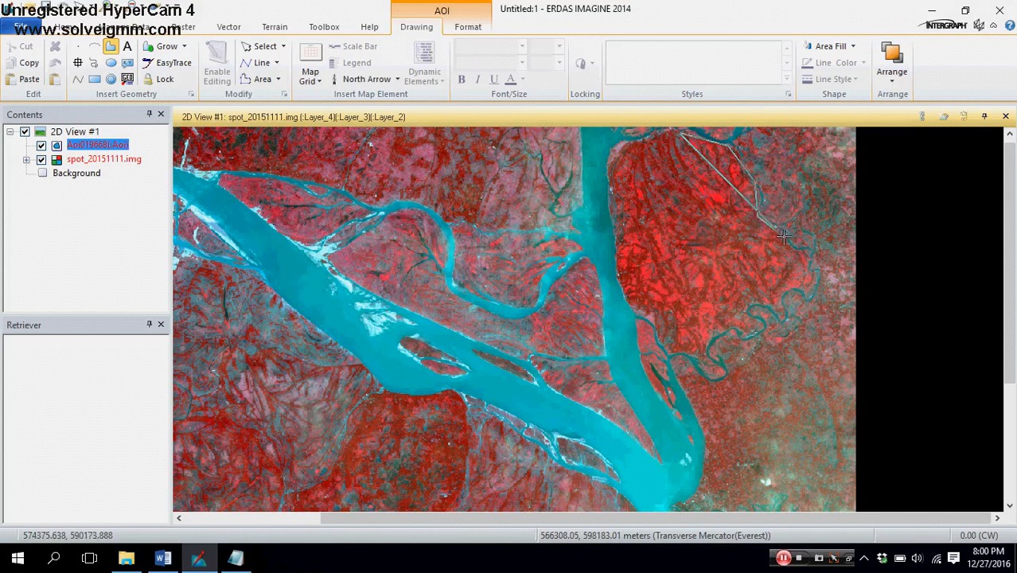
left_click(798, 266)
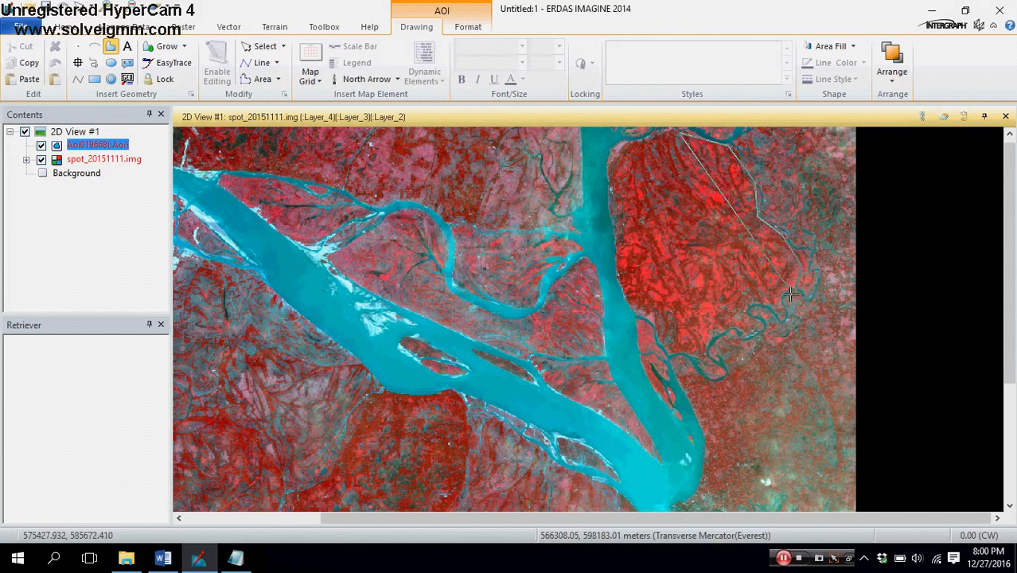
left_click(726, 339)
left_click(701, 351)
left_click(665, 354)
left_click(640, 316)
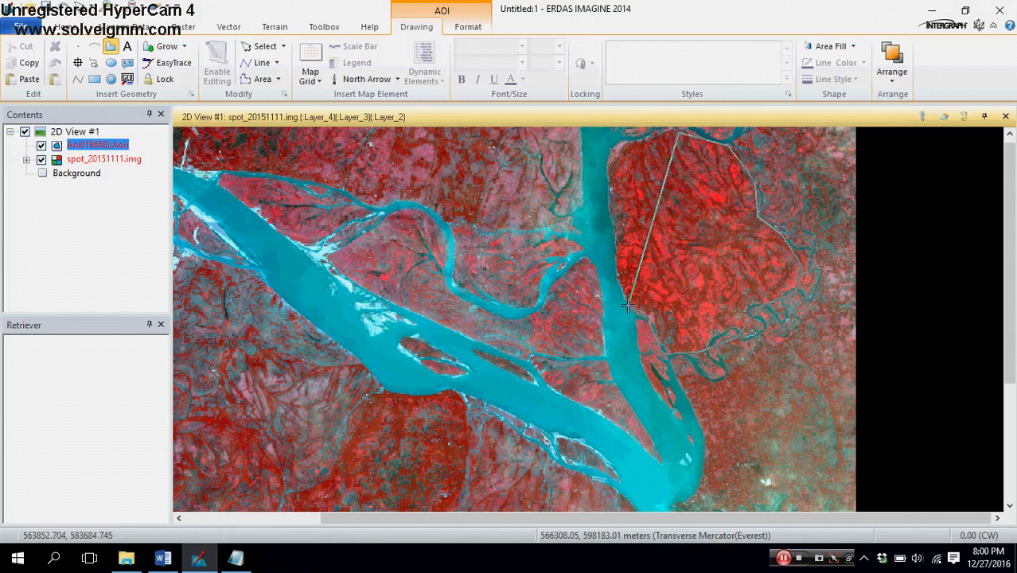
left_click(624, 302)
left_click(609, 263)
left_click(613, 209)
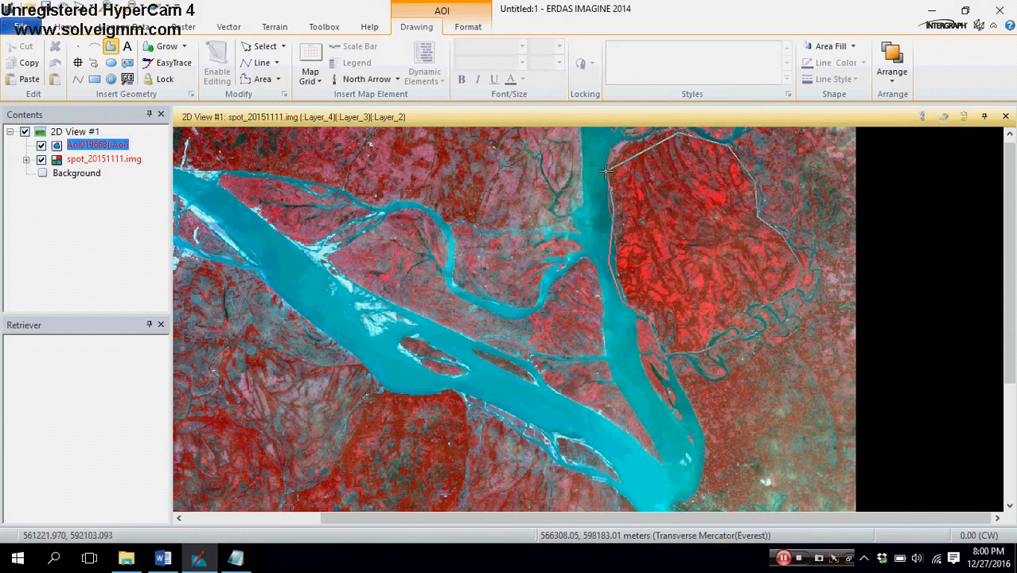
left_click(608, 169)
left_click(623, 147)
double_click(655, 134)
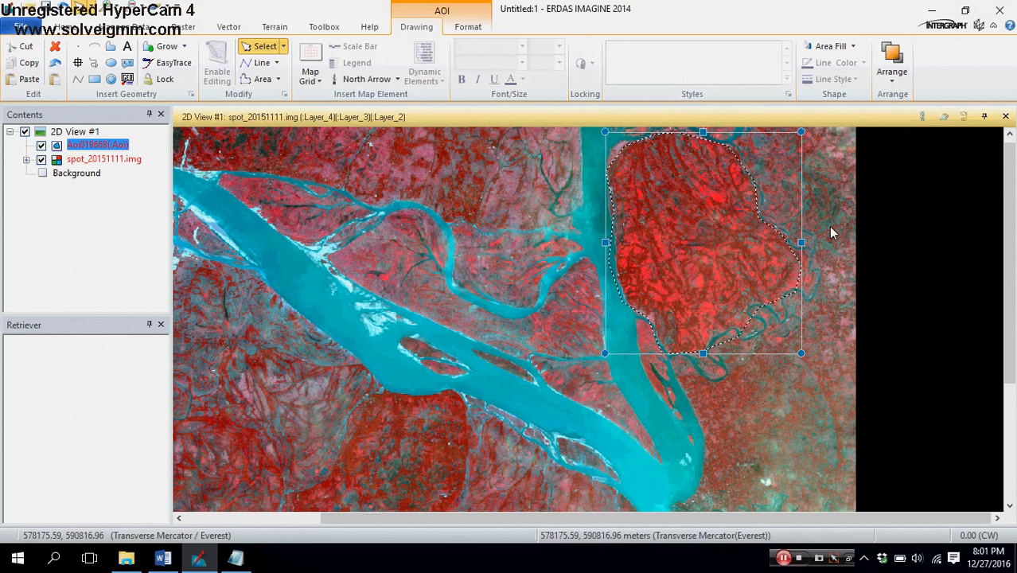
left_click(844, 183)
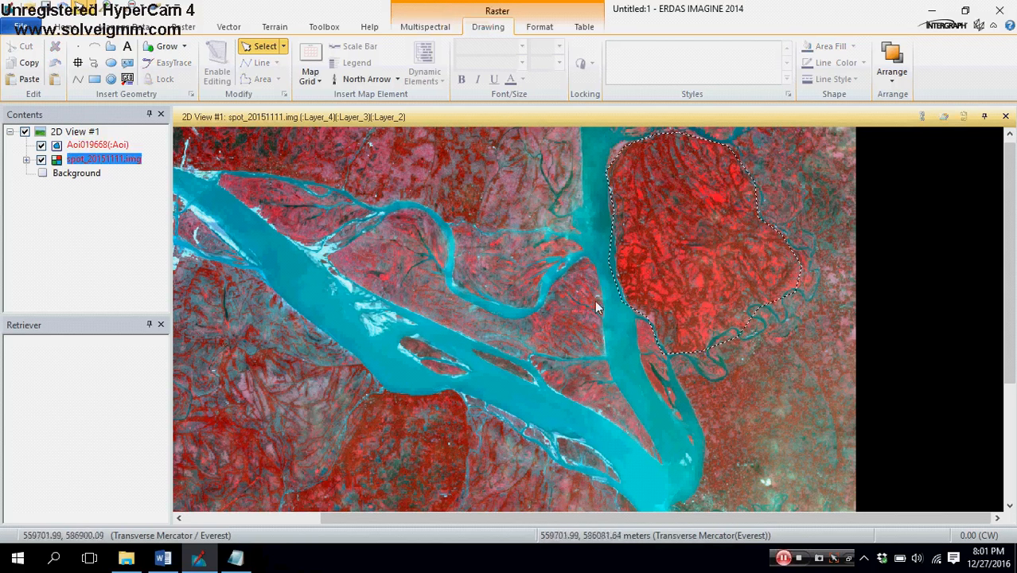
left_click(739, 184)
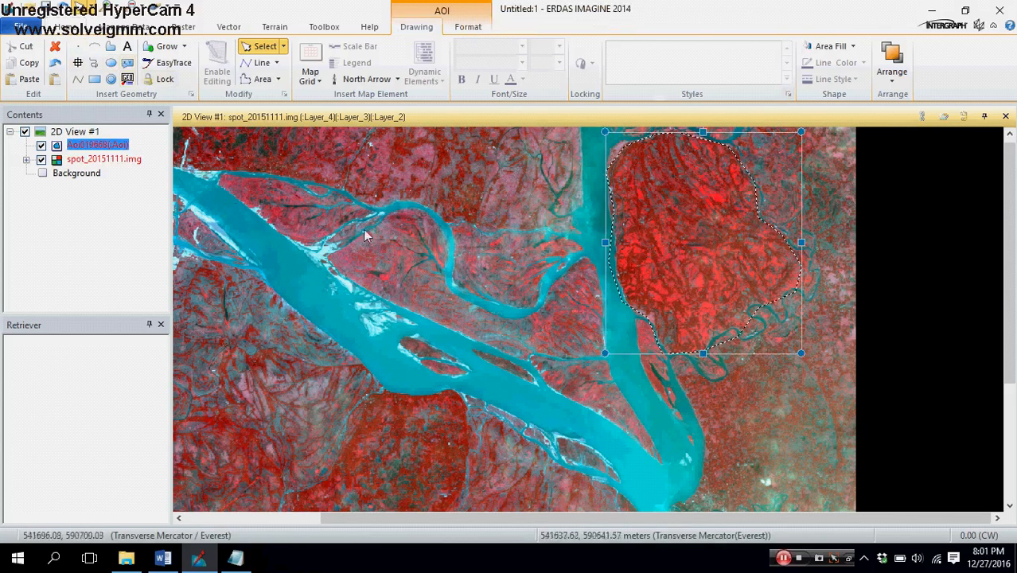
- Start Create Subset Image for spot_20151111.img and name the output file Sub_set_from_drawing_Poly in the output folder
left_click(68, 27)
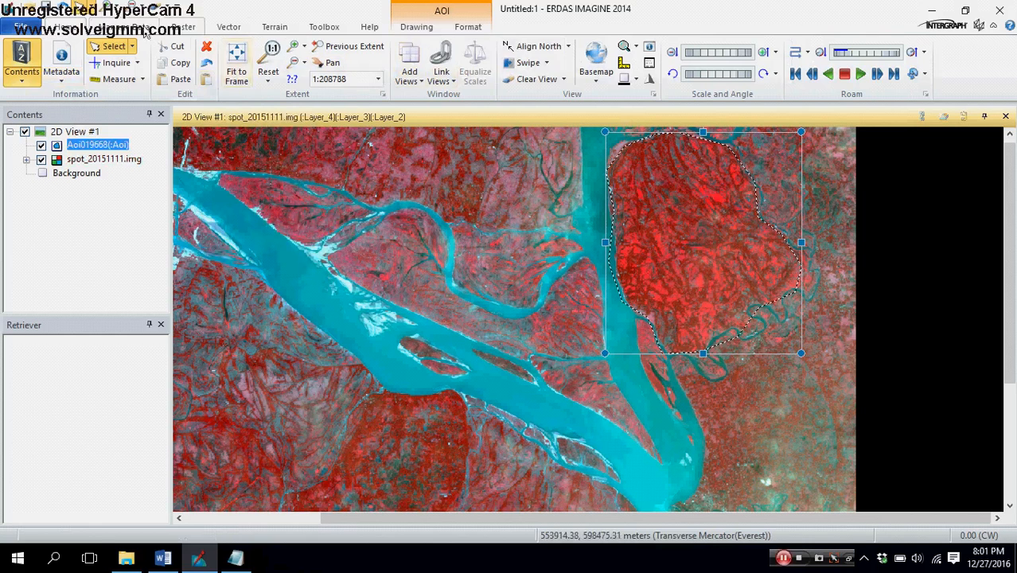
left_click(182, 26)
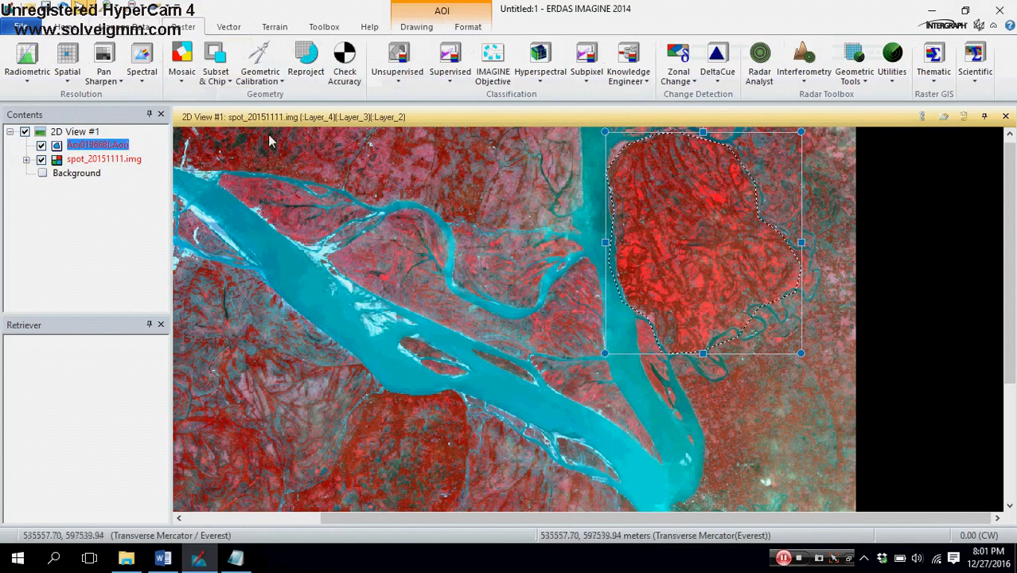
left_click(226, 83)
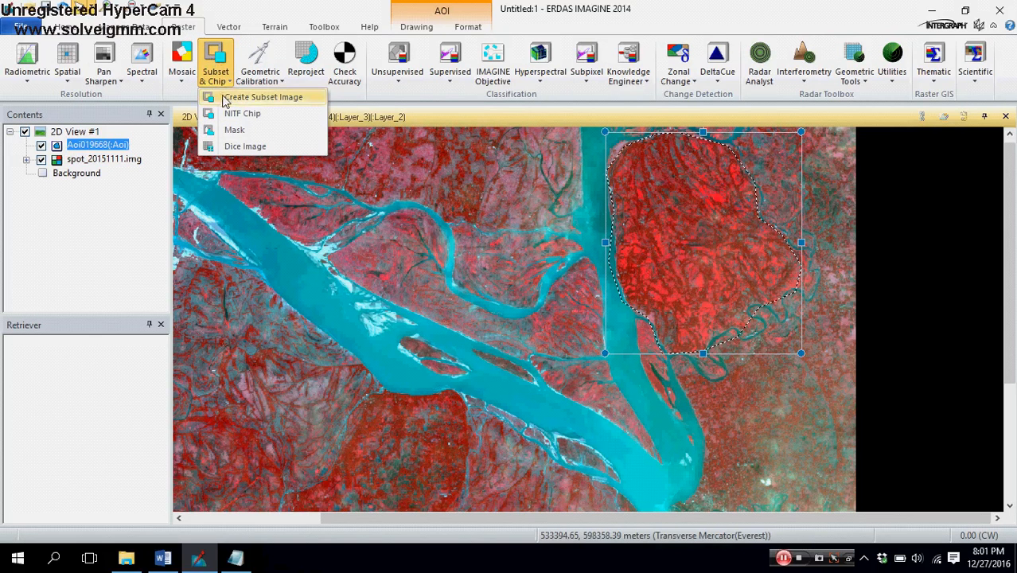
left_click(255, 97)
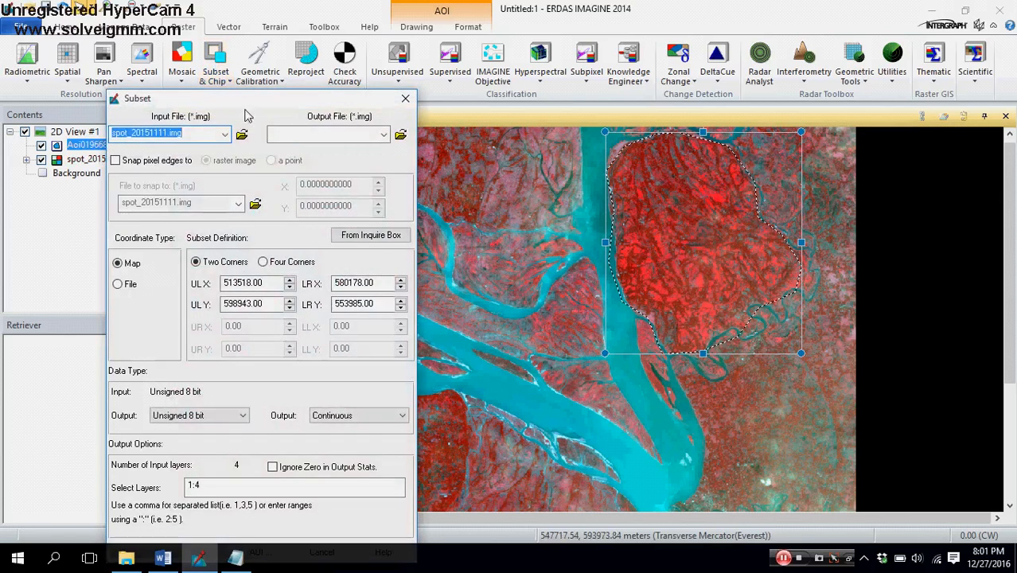
left_click_drag(245, 102, 354, 13)
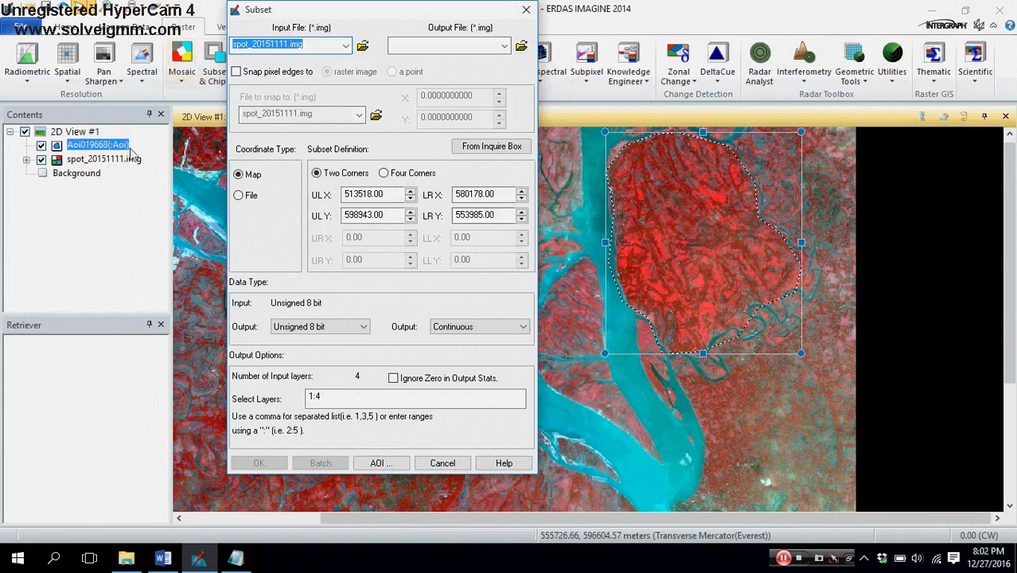
left_click(523, 52)
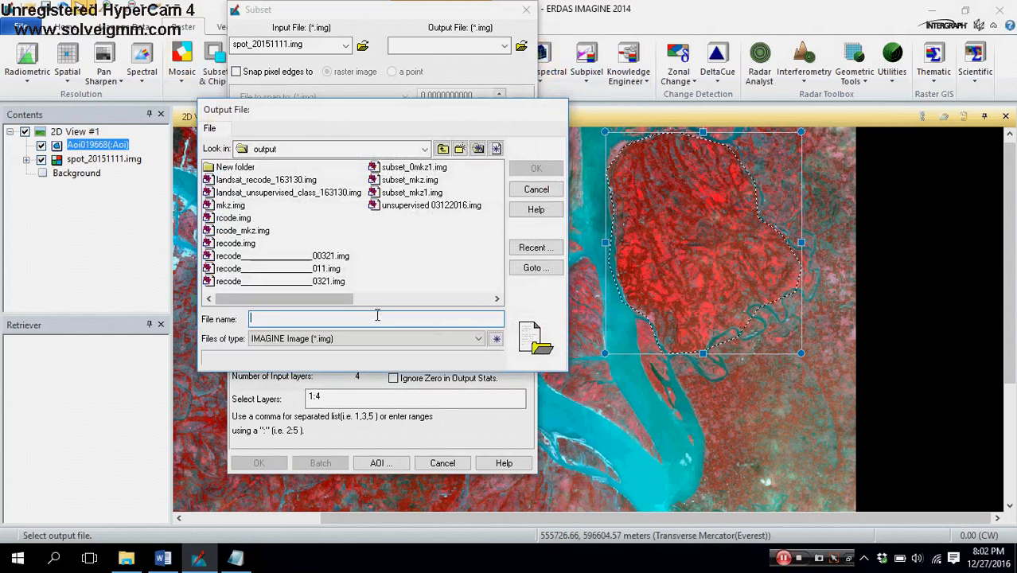
type("Sub_set_")
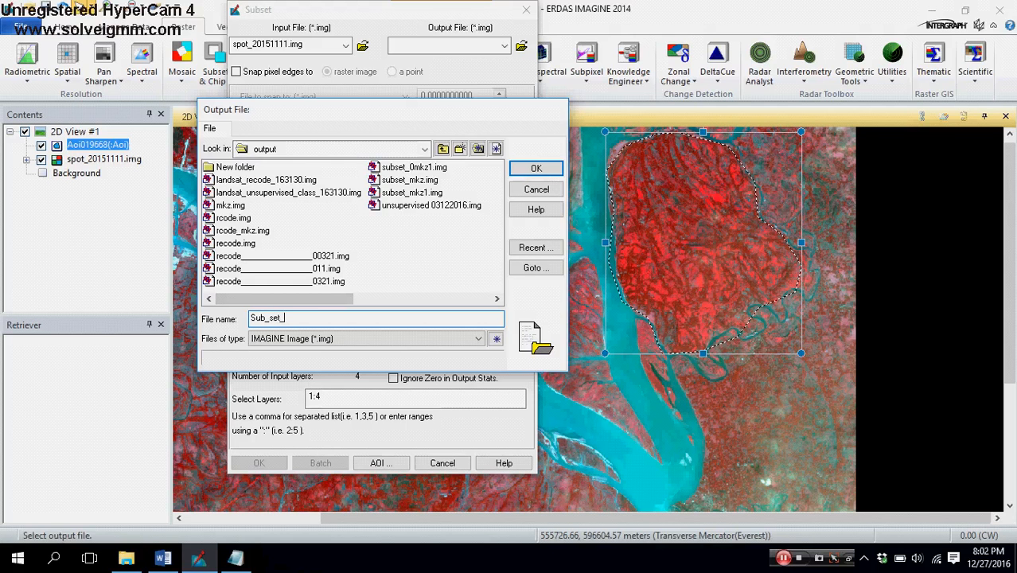
type("m_drawing_Poly")
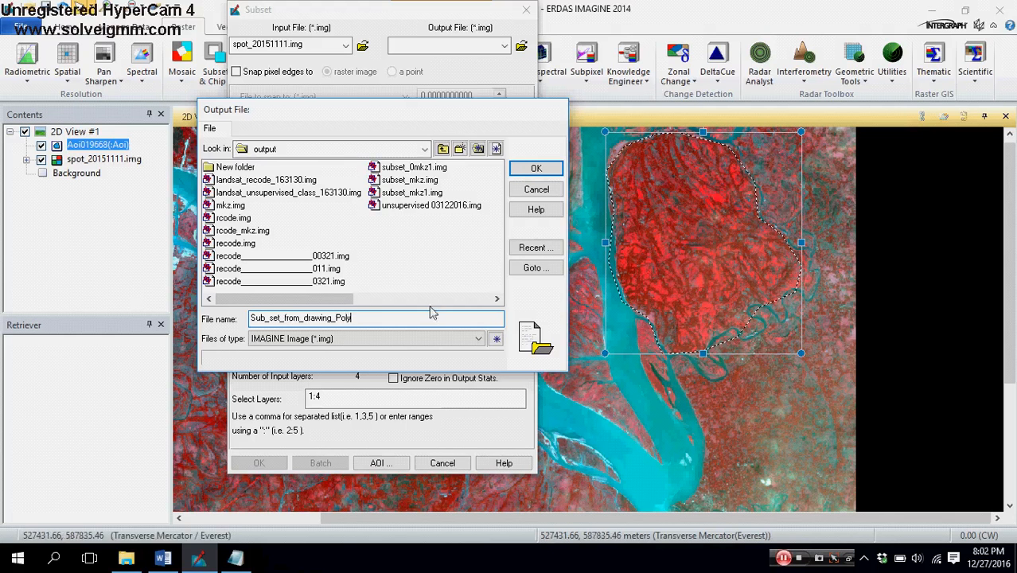
left_click(518, 168)
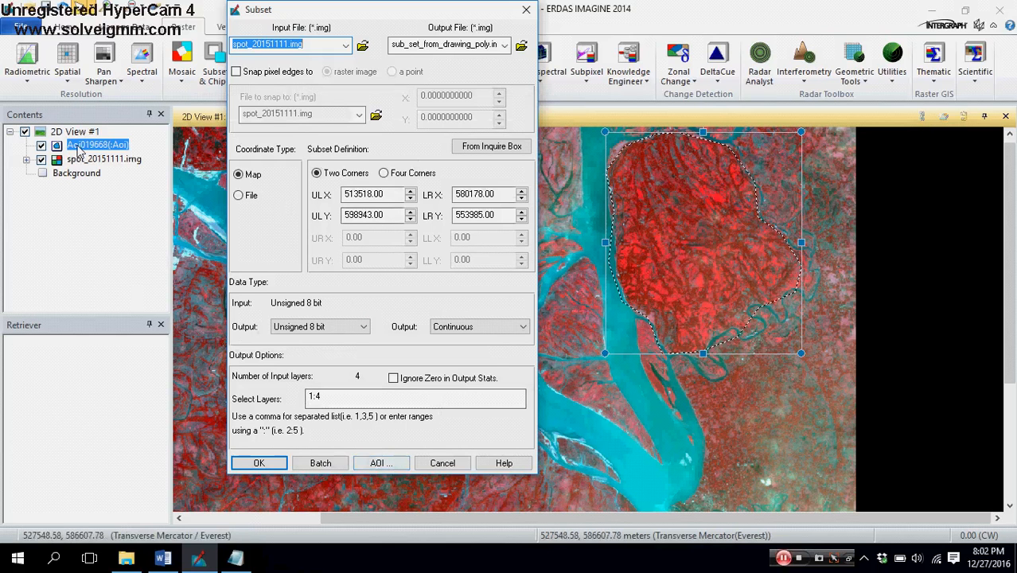
- Set the subset's AOI source to Viewer so the selected polygon defines the extent
left_click(380, 462)
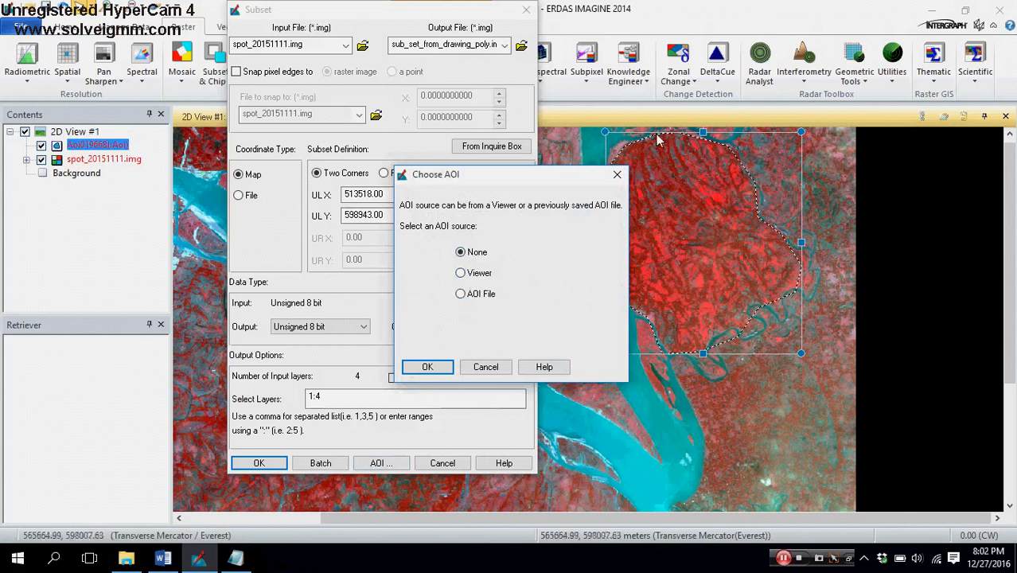
left_click_drag(553, 178, 501, 162)
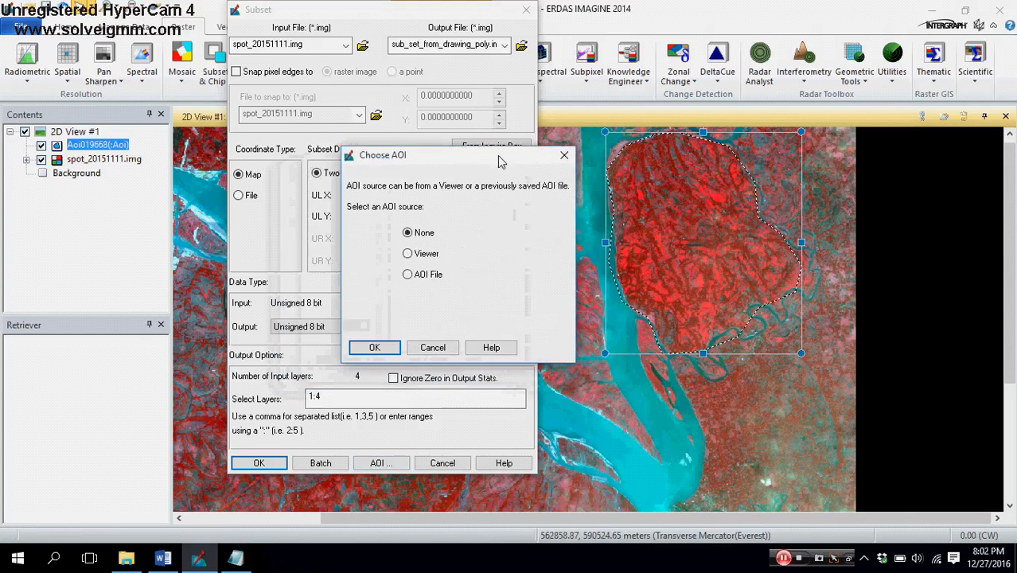
left_click(422, 255)
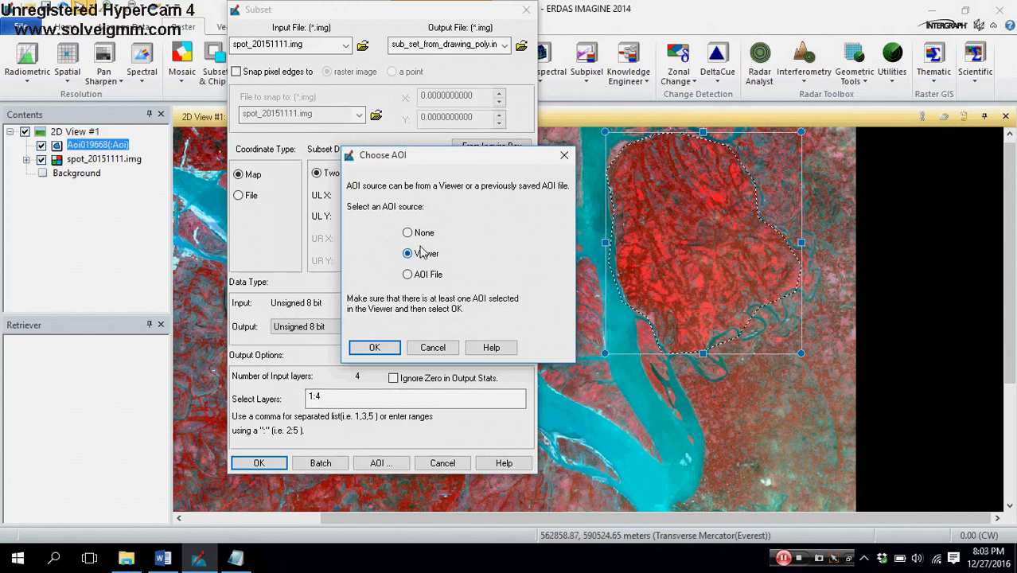
left_click(374, 348)
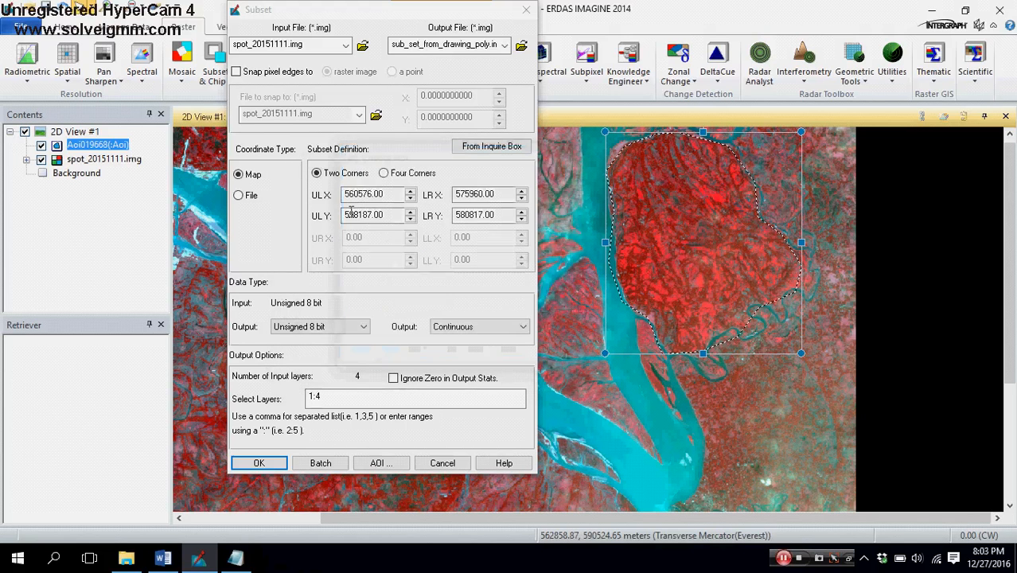
- Run the subset process and close the process list once it has completed
left_click(260, 463)
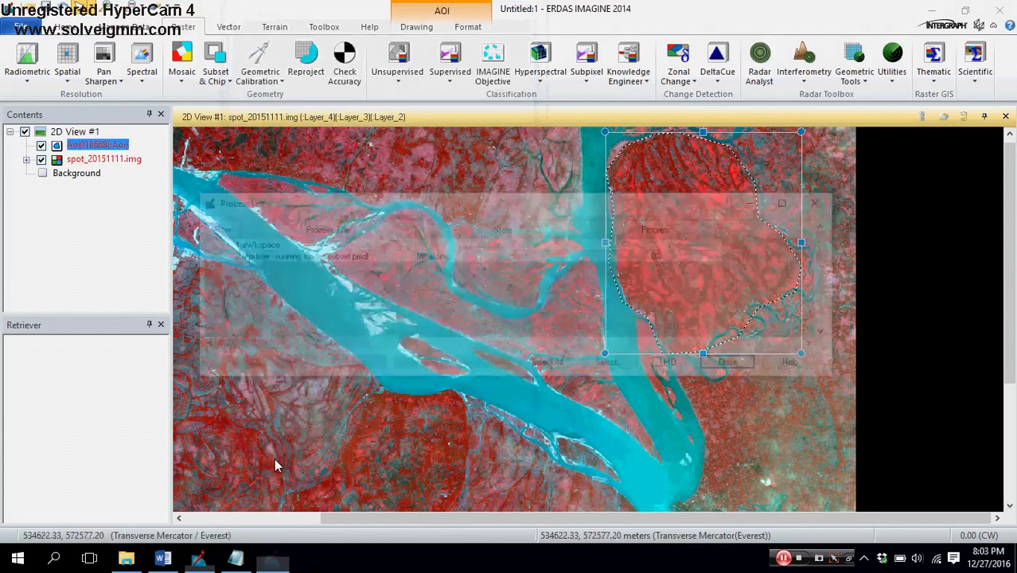
left_click_drag(676, 214, 737, 342)
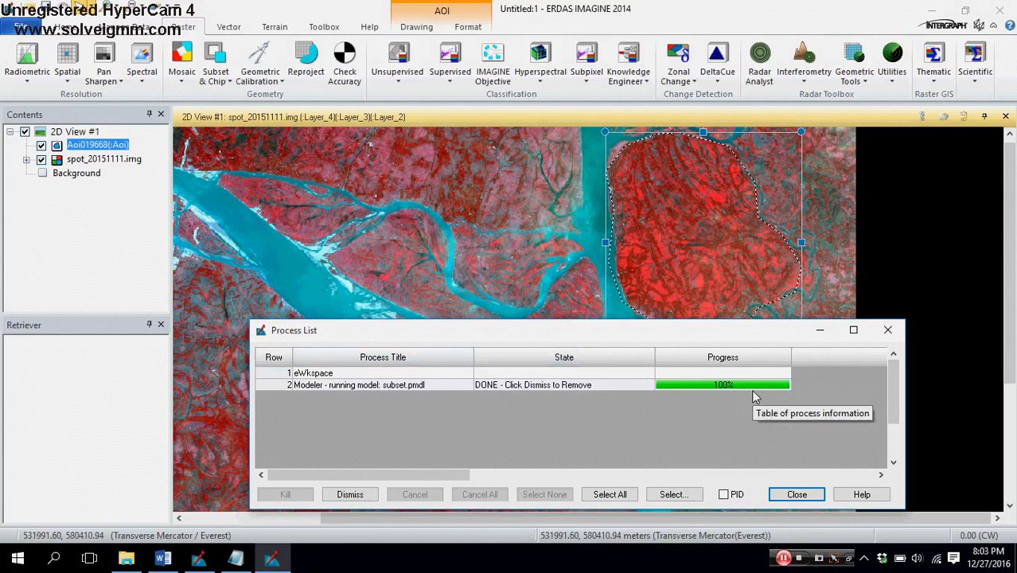
left_click(796, 494)
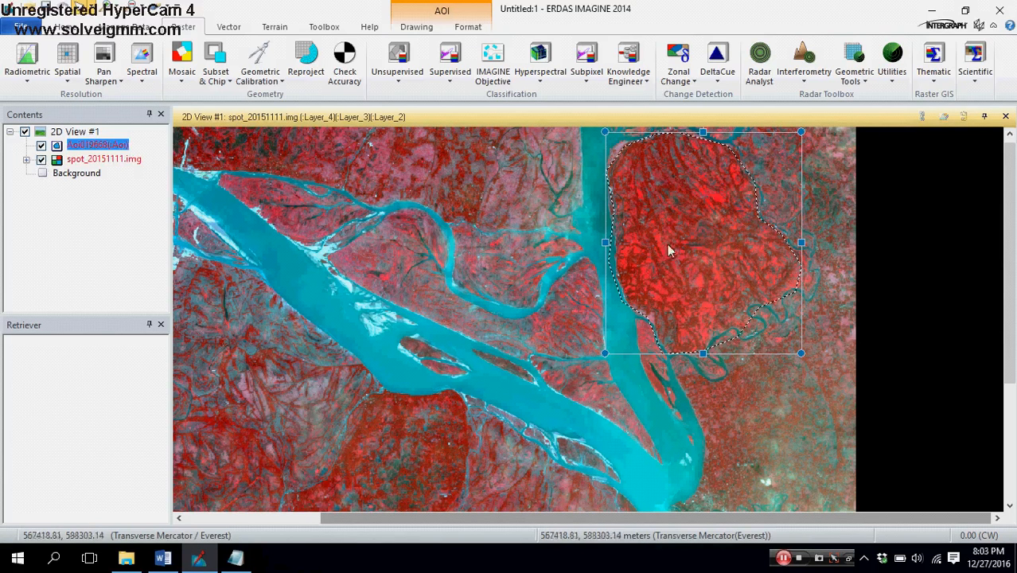
- Hide the SPOT image and AOI layers, and remove the AOI layer from the view without saving it
left_click(41, 160)
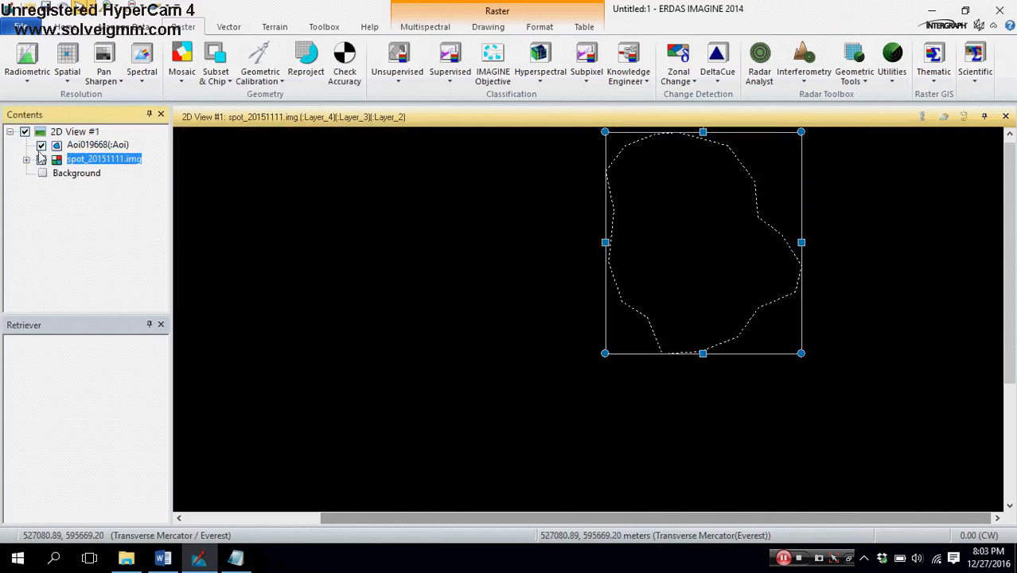
left_click(42, 146)
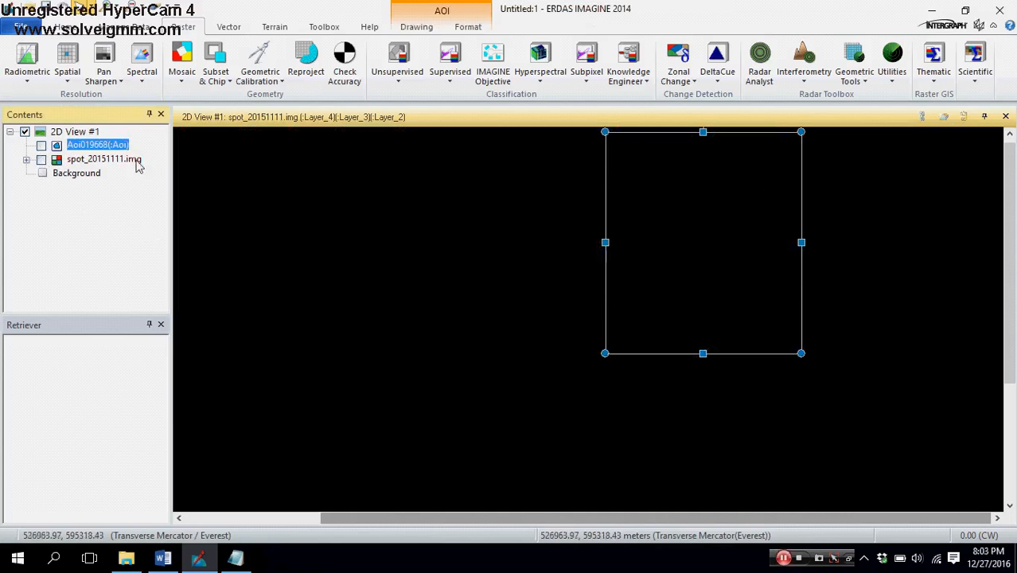
right_click(105, 146)
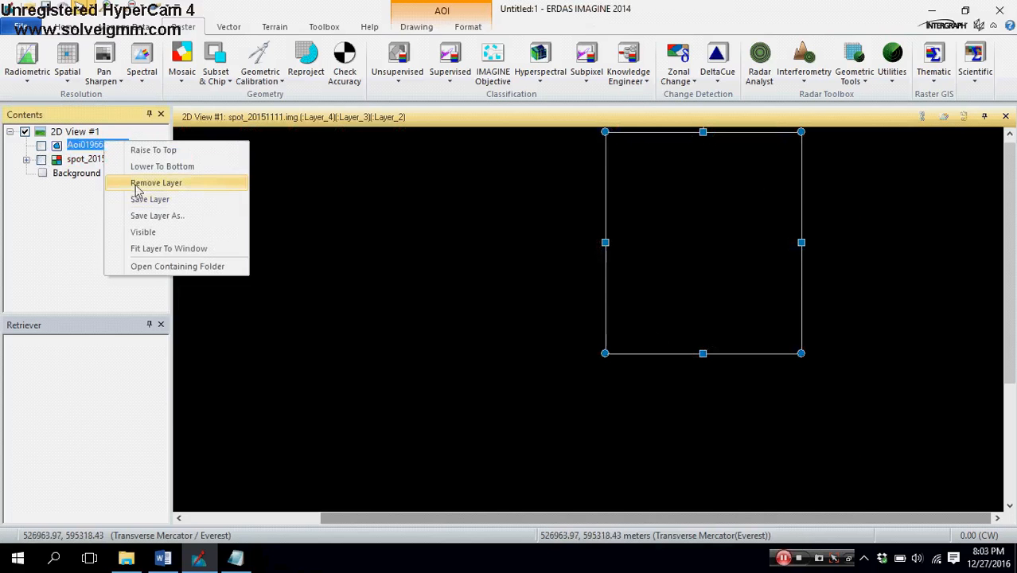
left_click(135, 186)
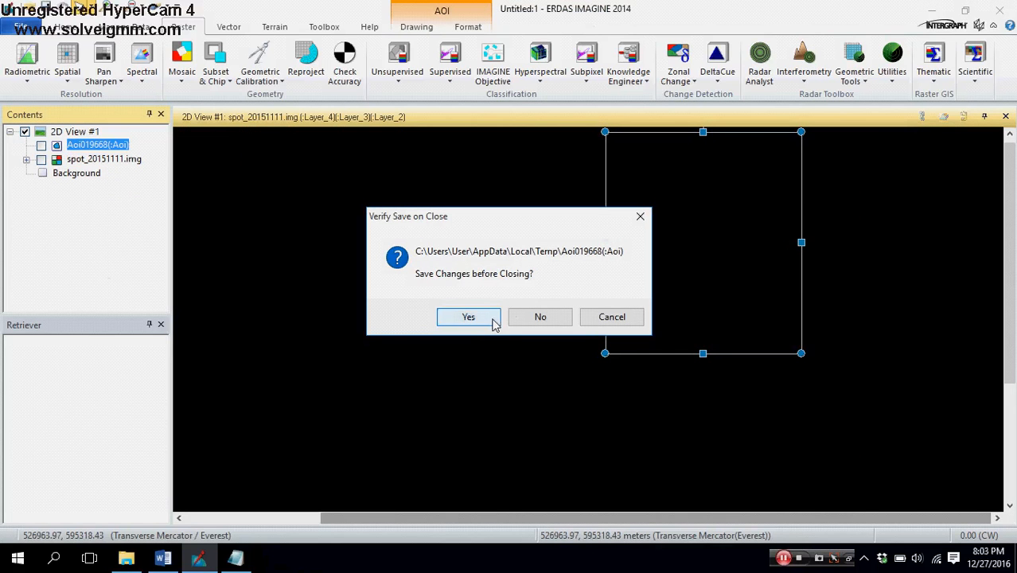
left_click(492, 320)
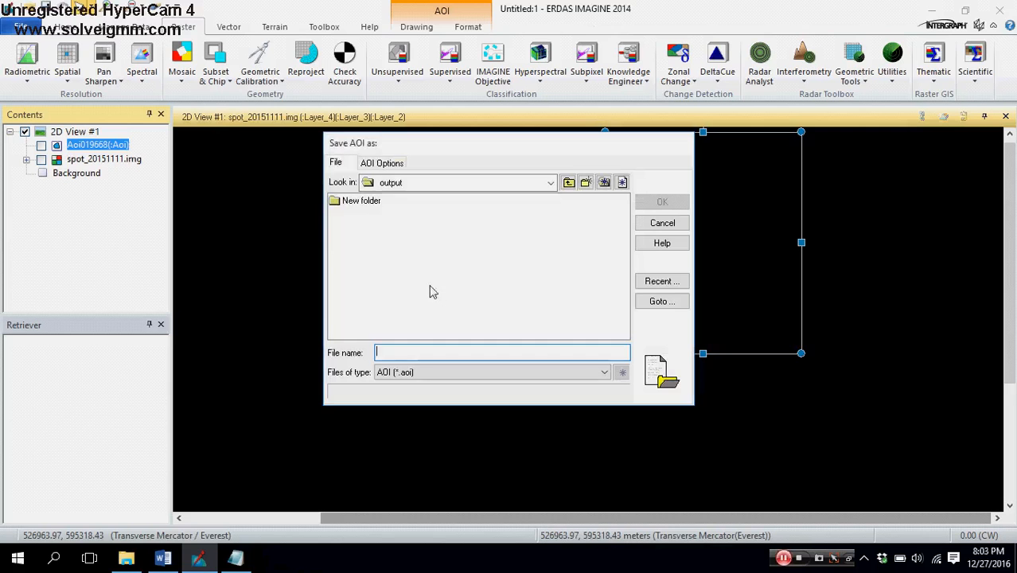
left_click(654, 226)
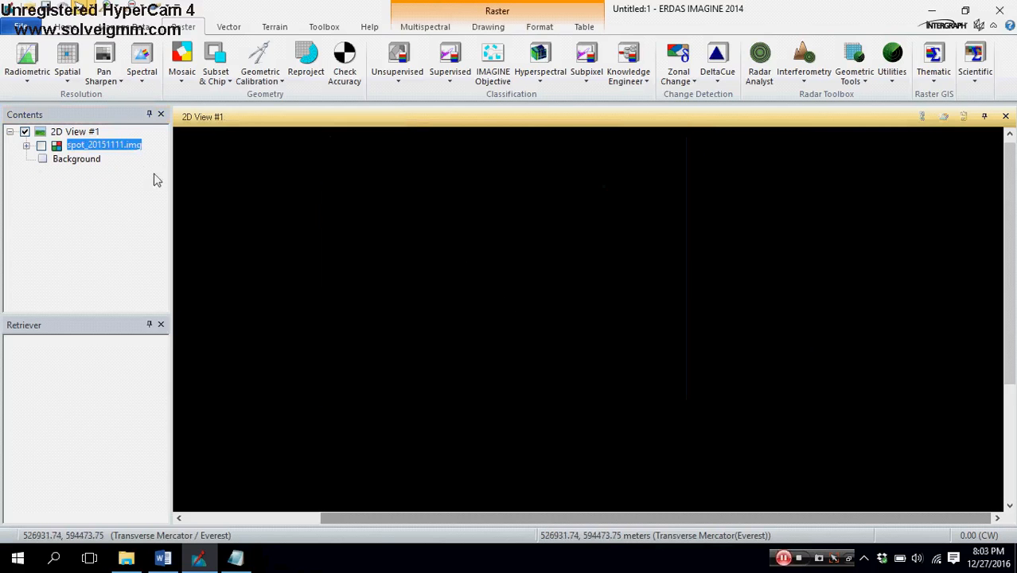
- Add the raster sub_set_from_drawing_poly.img from the Output folder to the 2D view and centre it
right_click(71, 132)
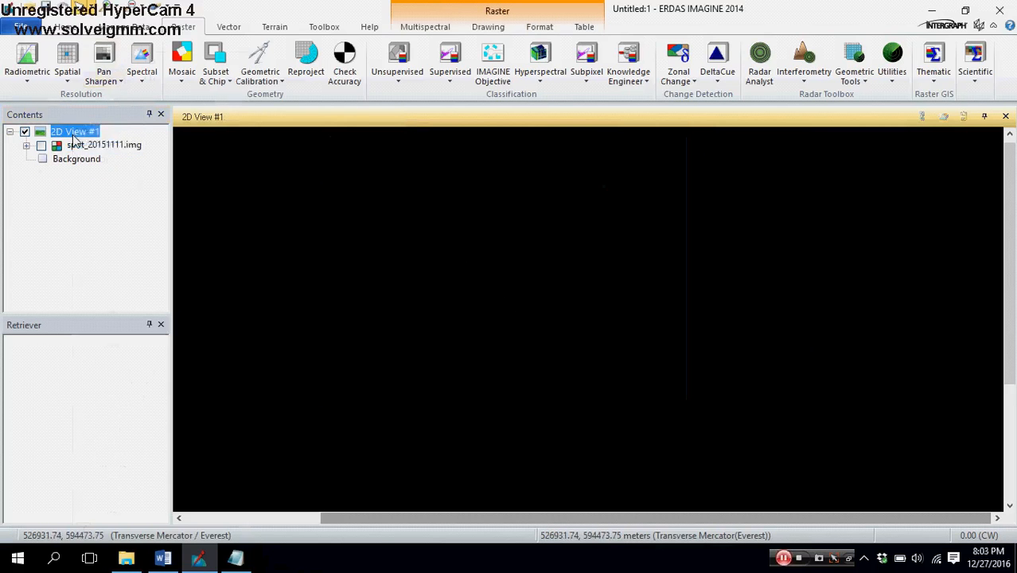
left_click(109, 62)
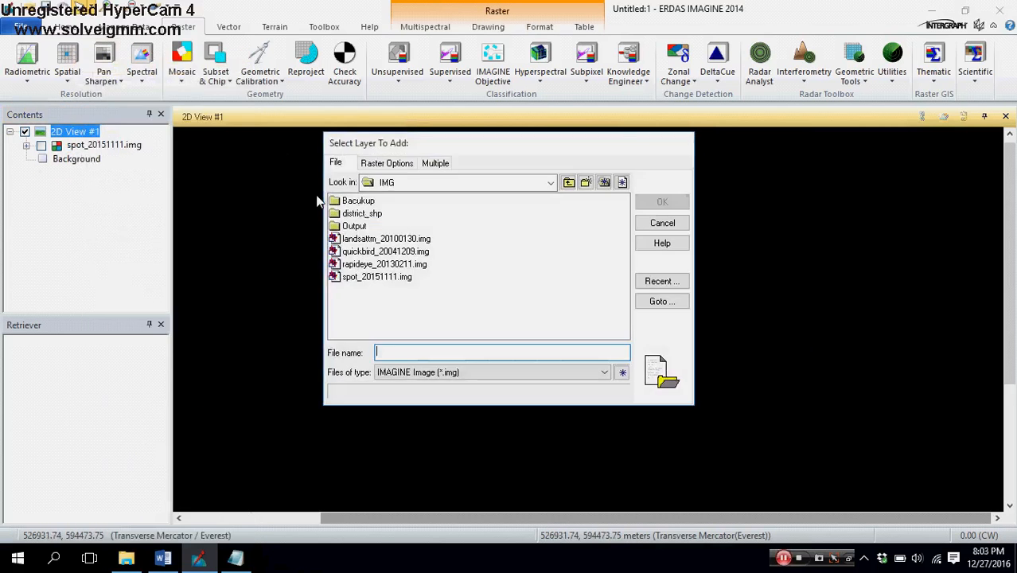
double_click(356, 230)
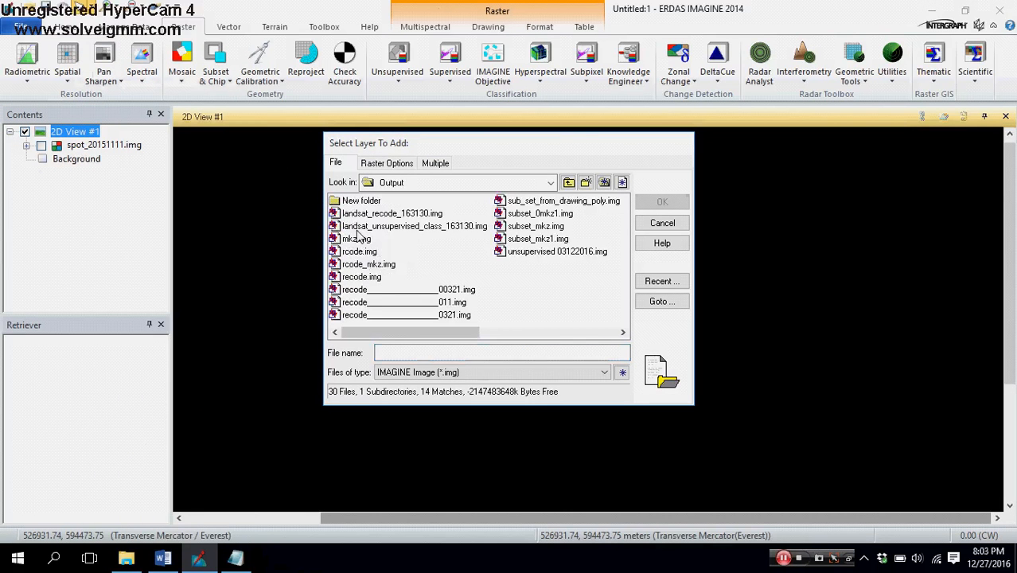
left_click(549, 201)
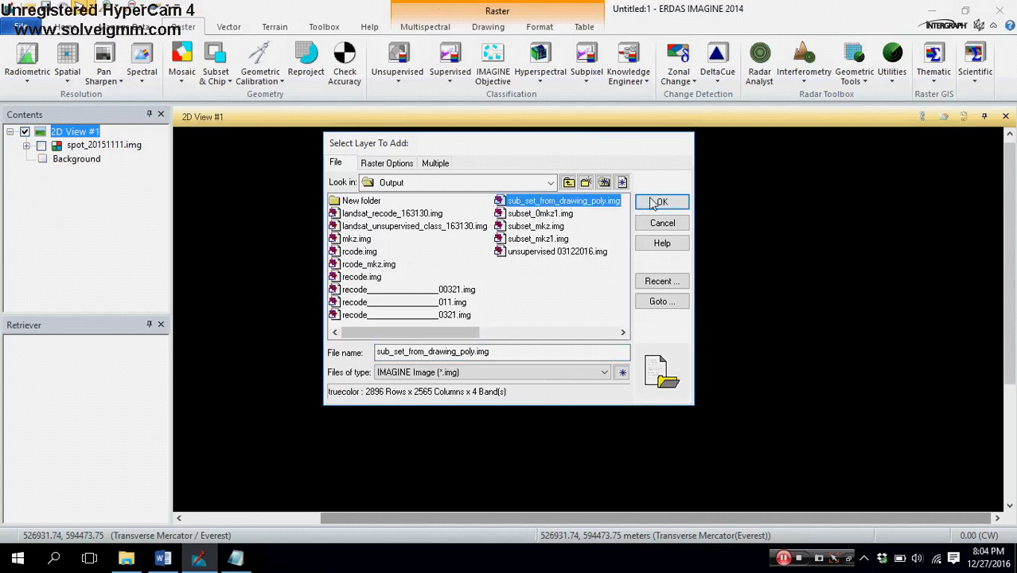
left_click(654, 202)
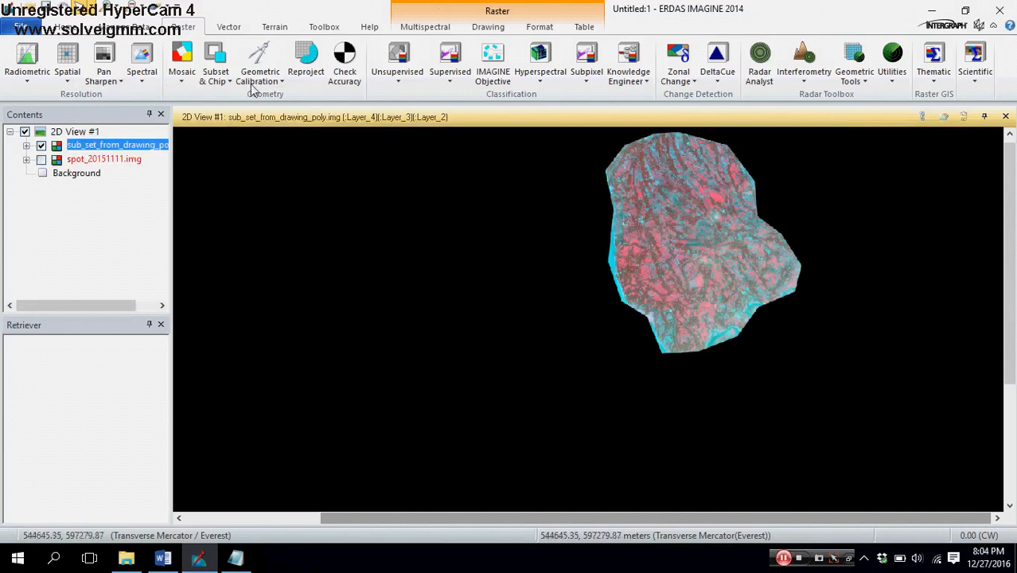
left_click(65, 27)
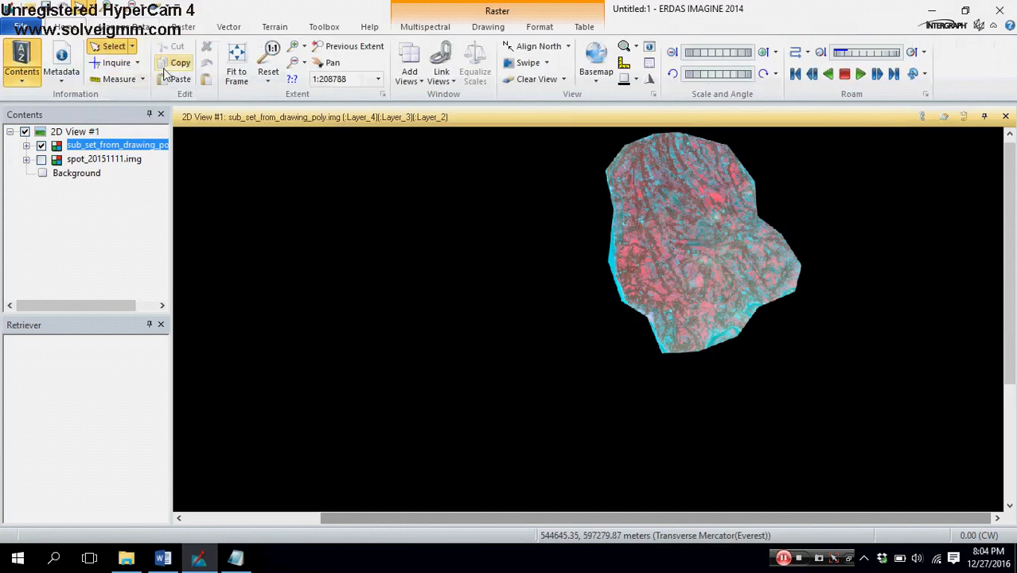
left_click(328, 62)
left_click_drag(631, 230, 479, 280)
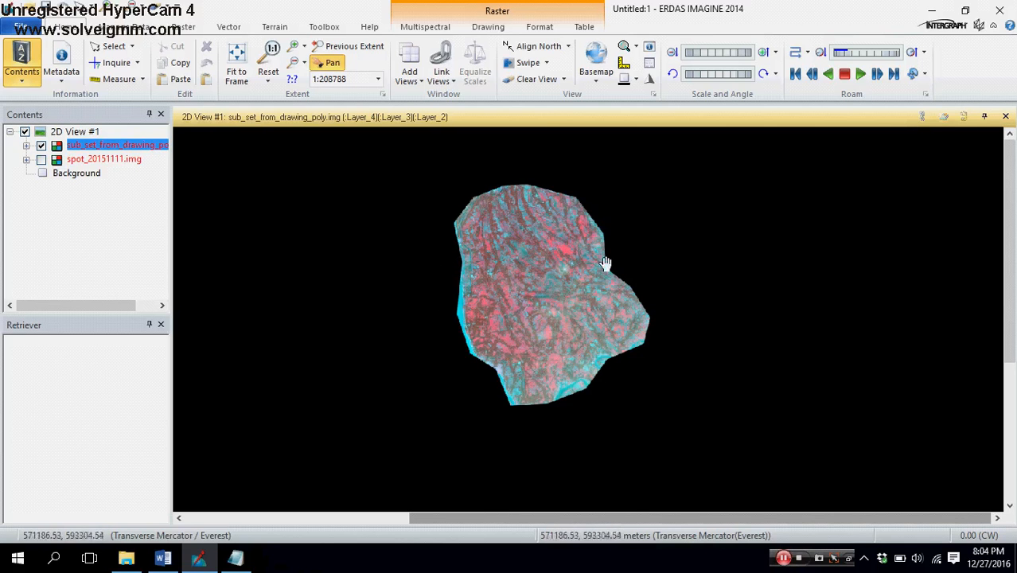
- Switch to the Notepad notes and review the two subset methods, by drawing object and by existing shapefile, before returning to ERDAS IMAGINE
left_click(236, 558)
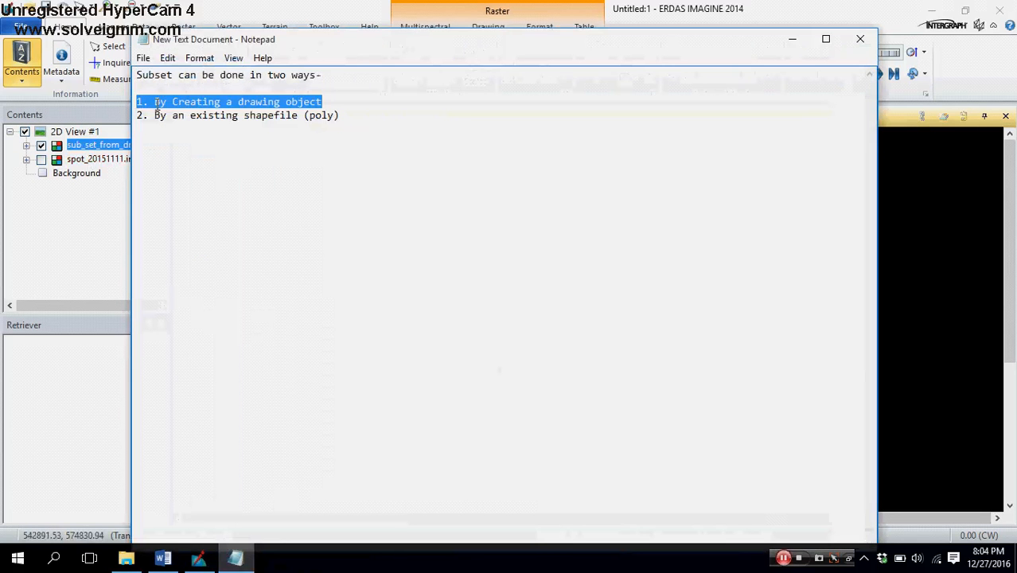
left_click(156, 102)
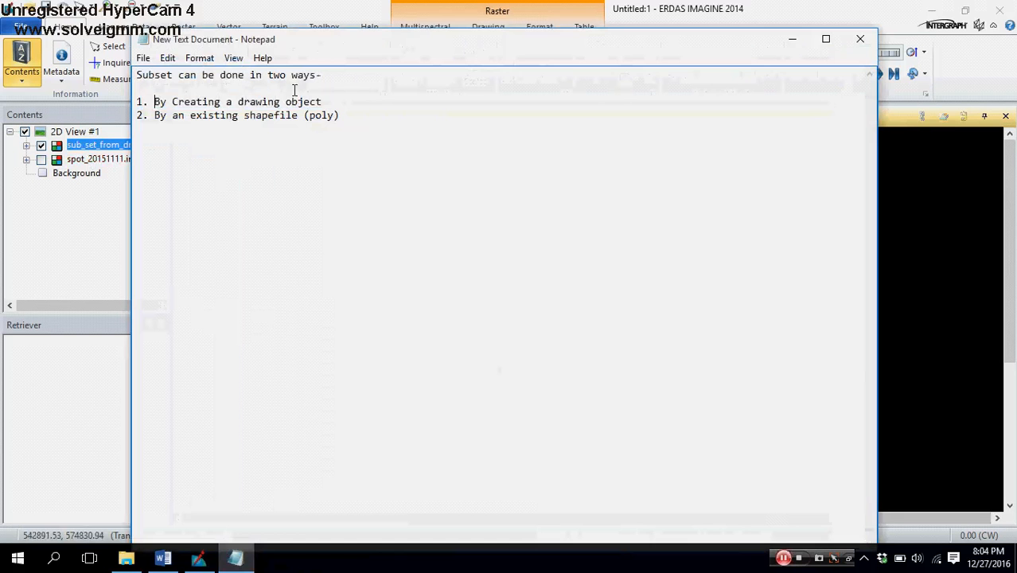
left_click(744, 6)
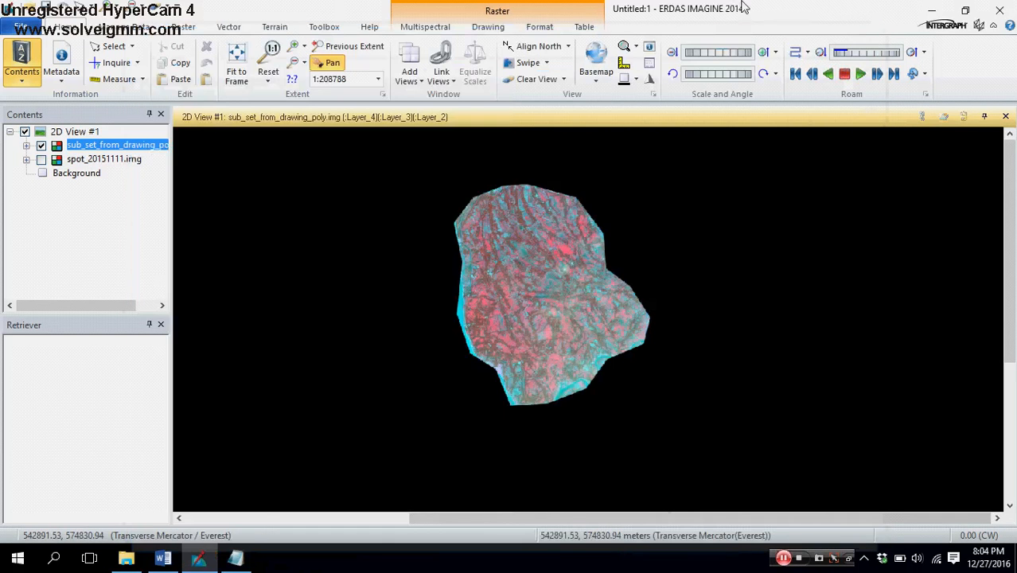
left_click(235, 558)
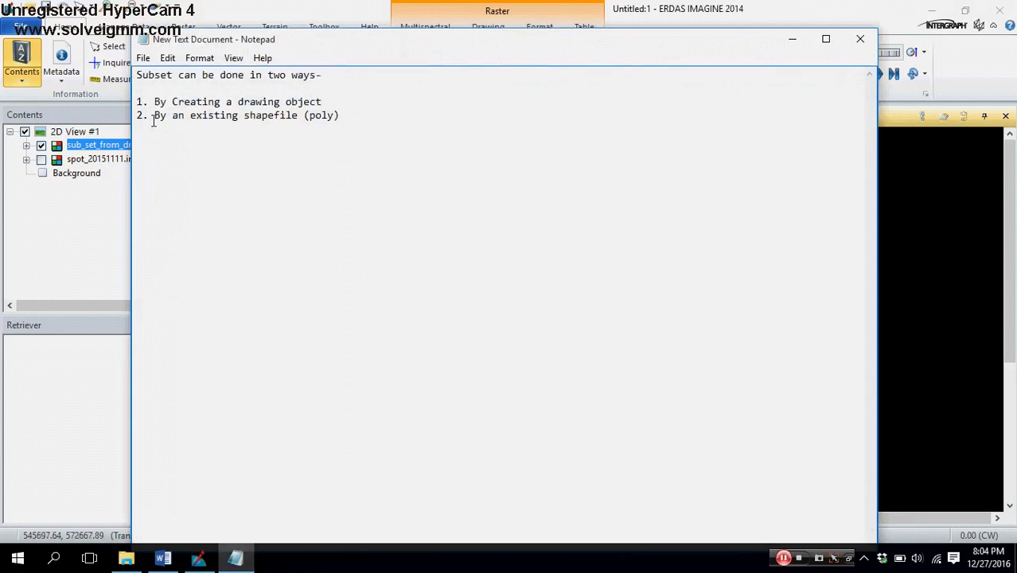
left_click_drag(151, 116, 330, 117)
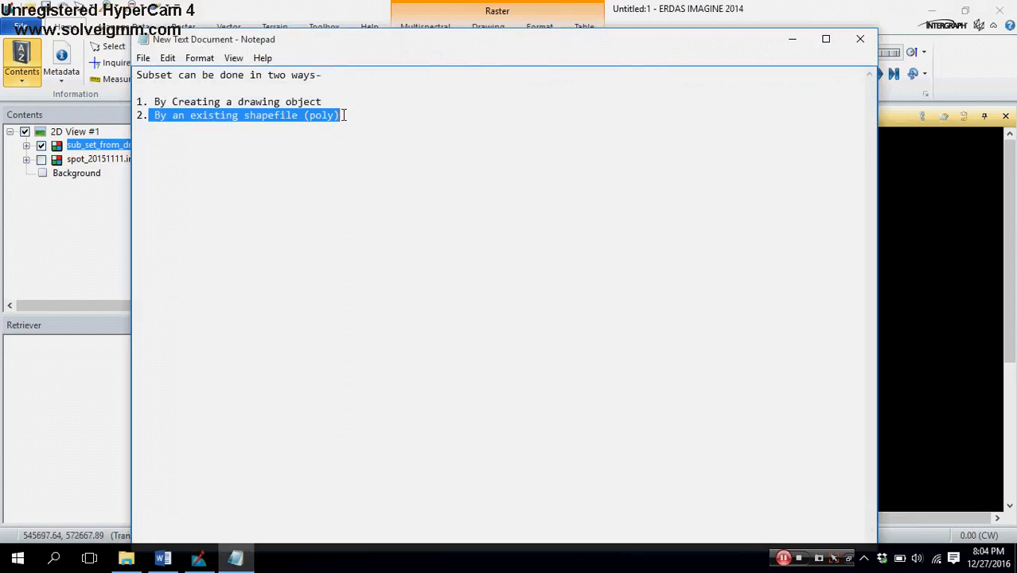
left_click(344, 115)
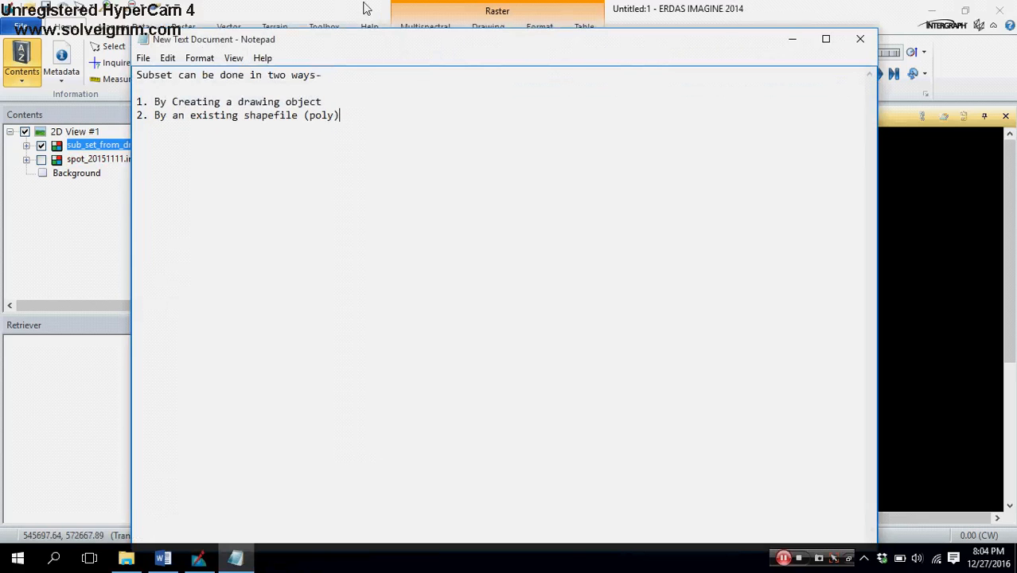
left_click_drag(346, 119, 146, 128)
left_click(302, 8)
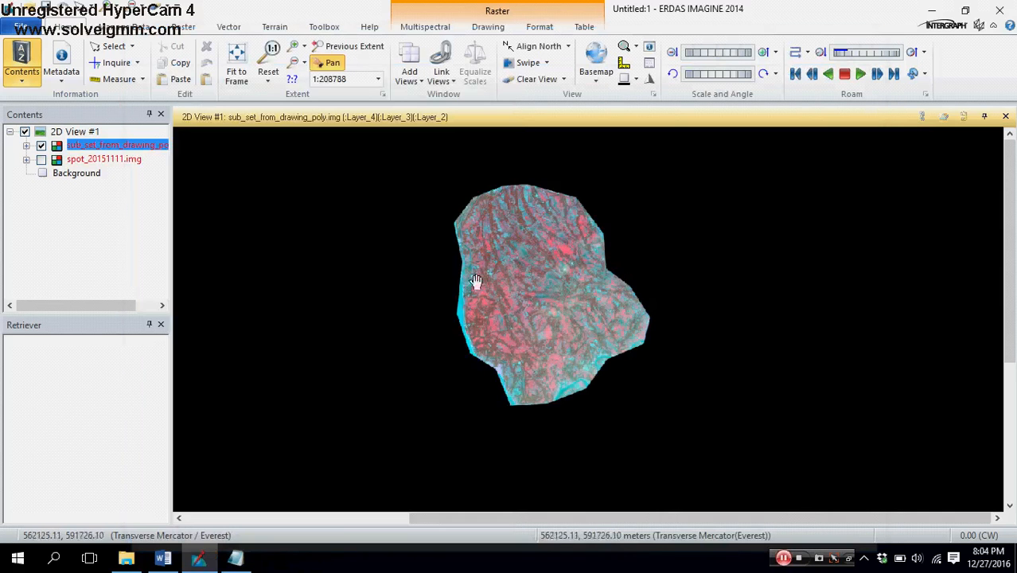
- Hide the sub_set_from_drawing_poly.img layer and display the full spot_20151111.img image in the view
scroll(466, 286, "down", 1)
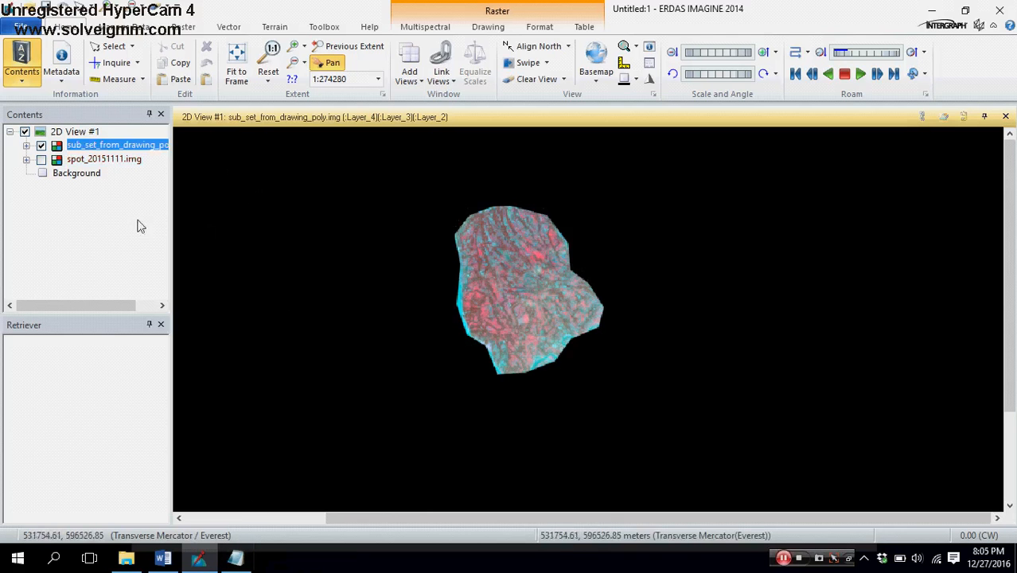
left_click(40, 145)
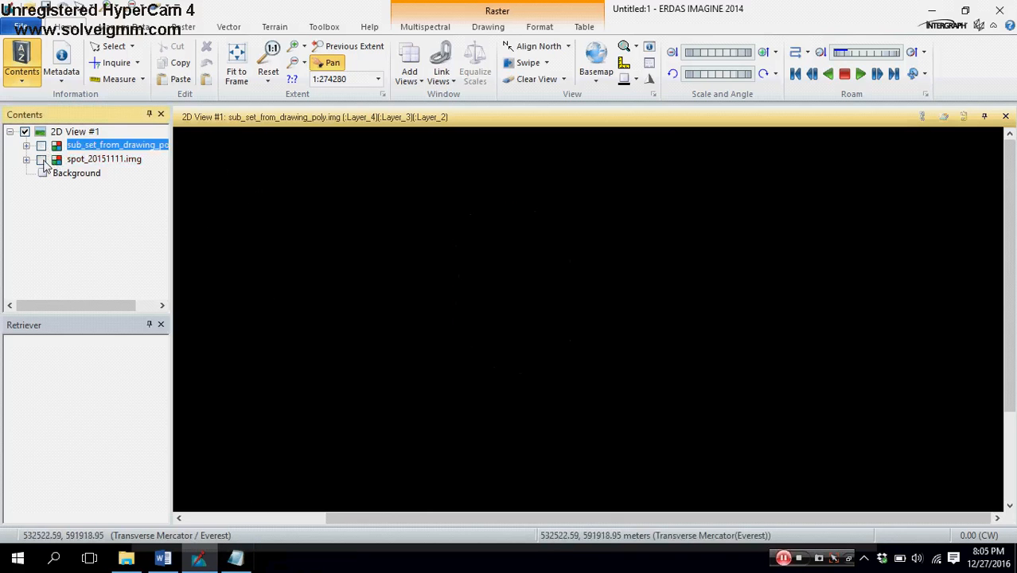
left_click(41, 159)
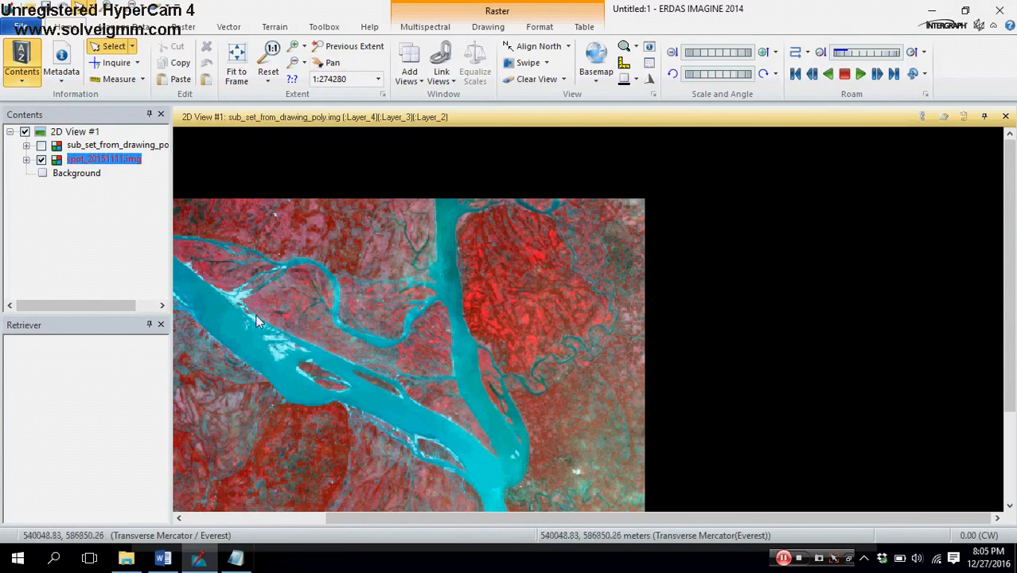
left_click(325, 64)
left_click_drag(337, 487, 571, 366)
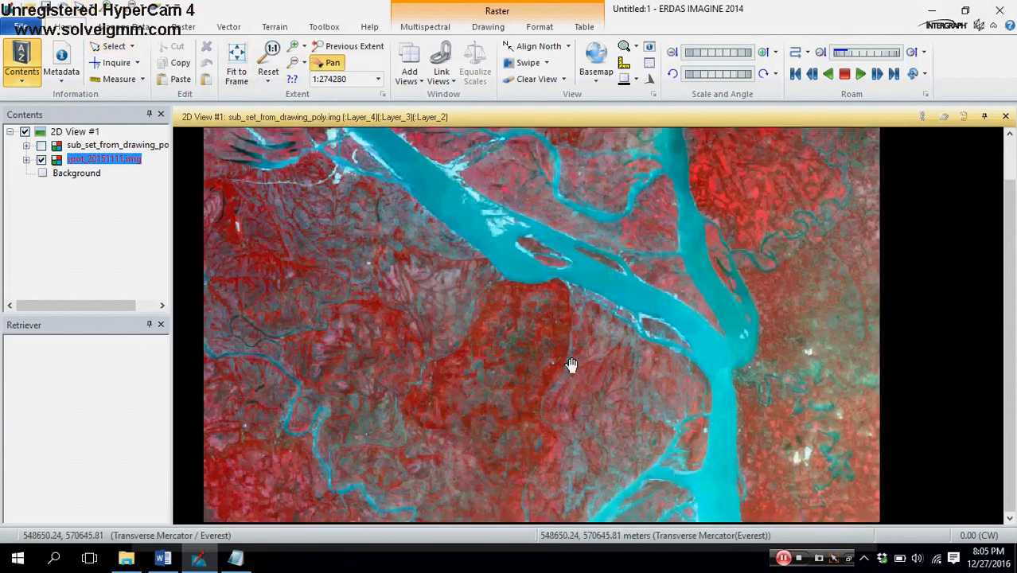
scroll(572, 365, "down", 2)
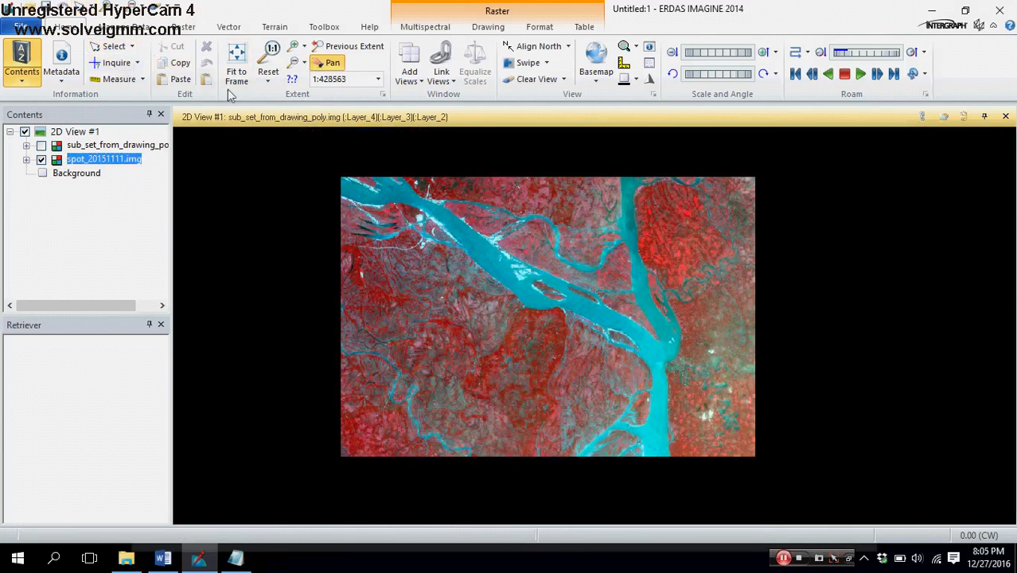
- Add the shapefile district_shp.shp from the district_shp folder to the 2D view as a vector layer
right_click(83, 132)
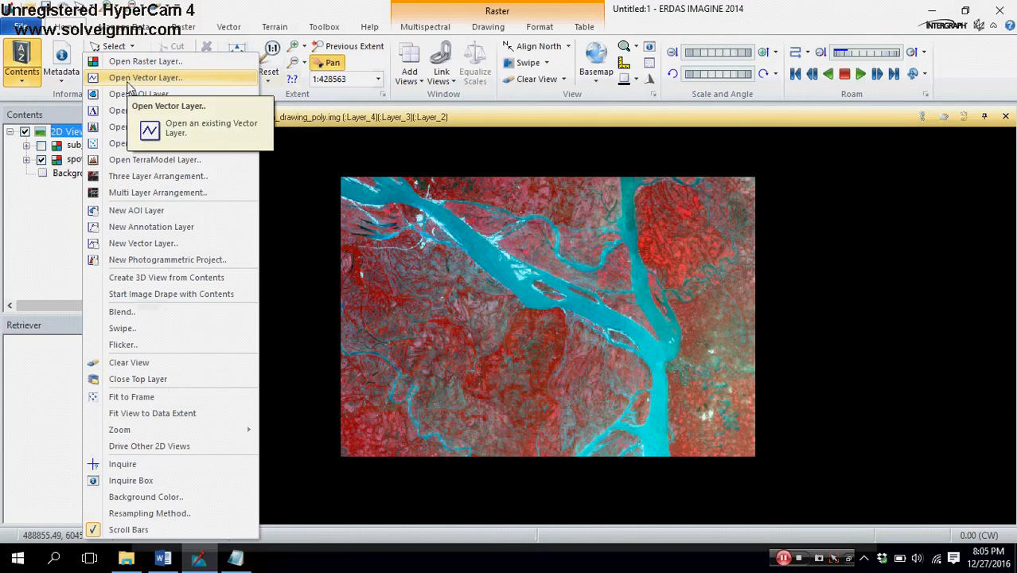
left_click(127, 80)
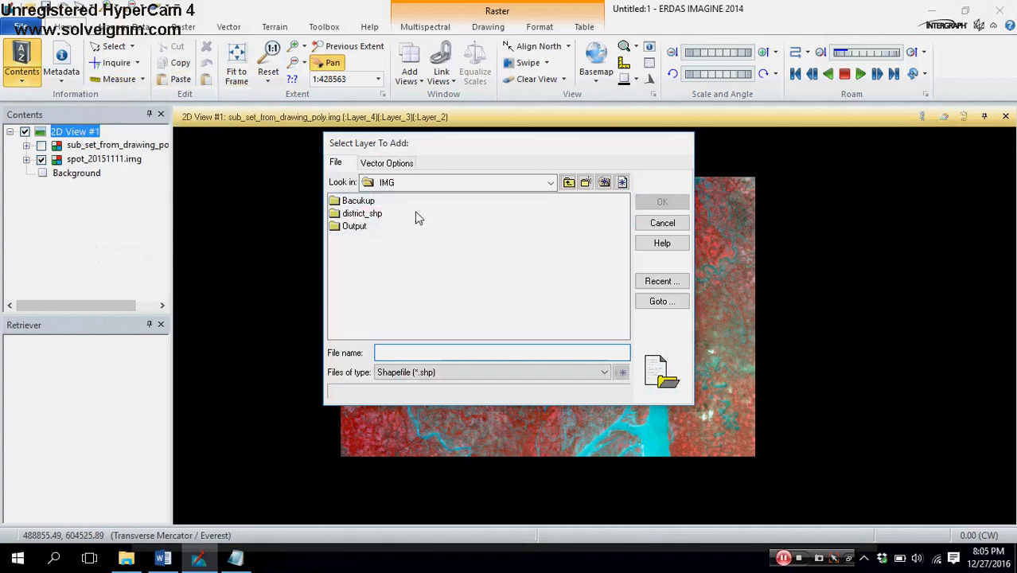
double_click(362, 214)
left_click(367, 201)
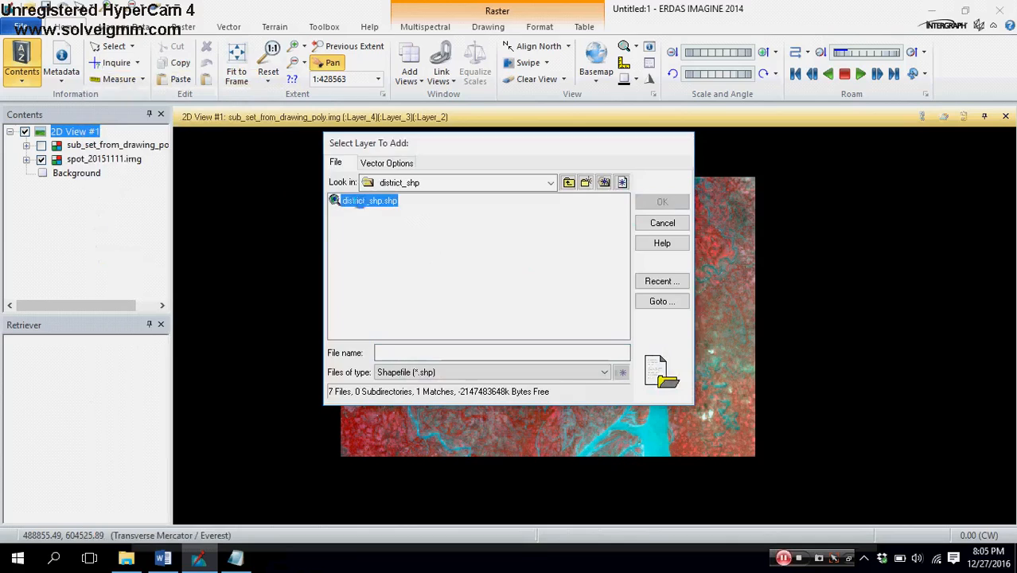
left_click(642, 205)
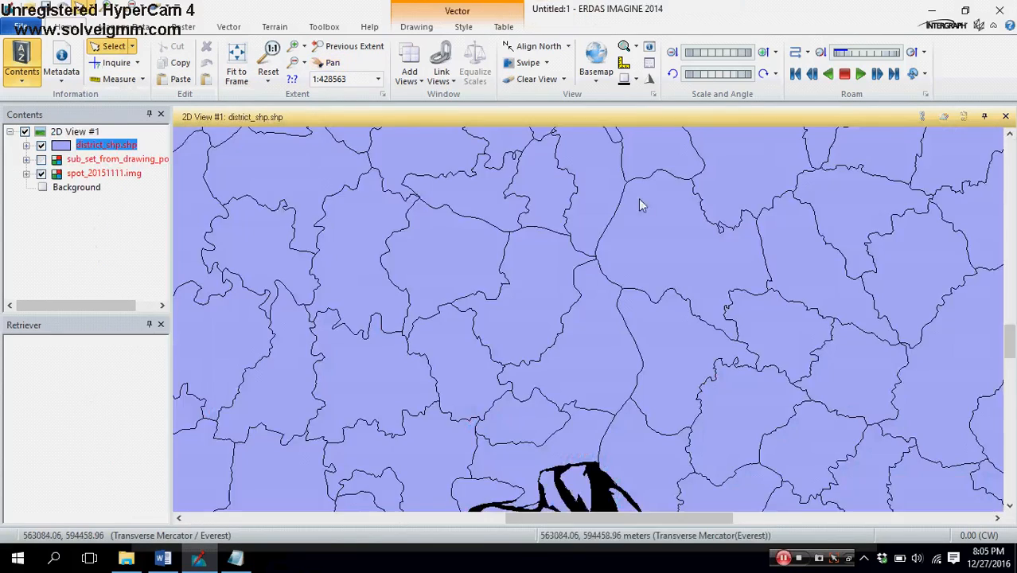
- Move spot_20151111.img above the district shapefile in the layer order
scroll(551, 322, "down", 3)
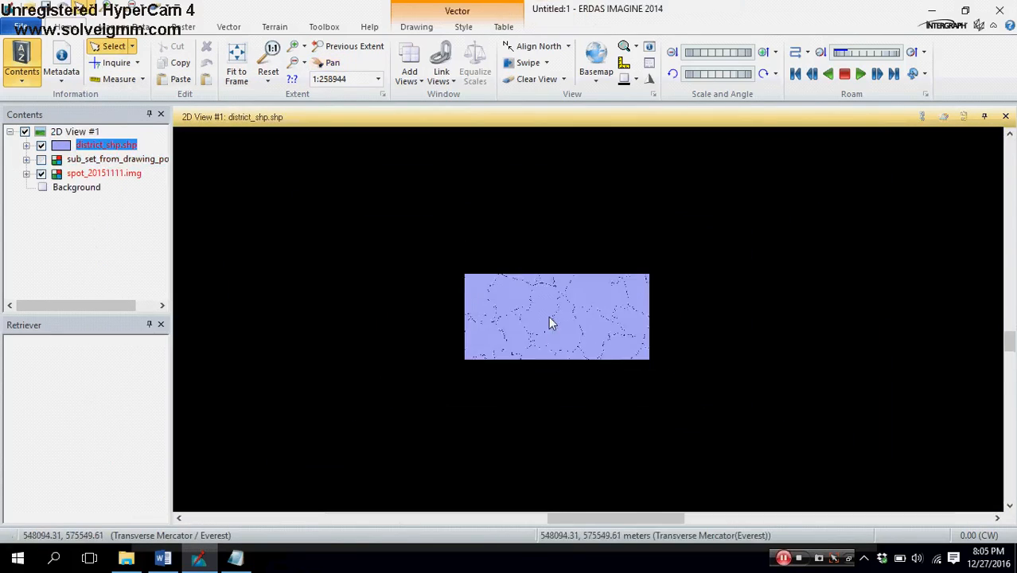
scroll(550, 322, "down", 2)
scroll(295, 273, "up", 1)
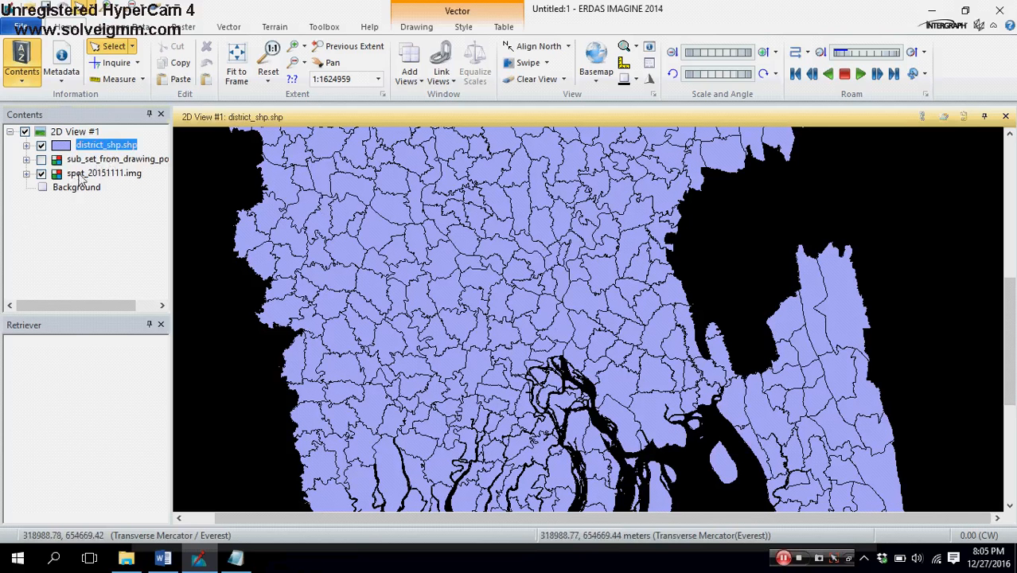
left_click_drag(80, 174, 80, 143)
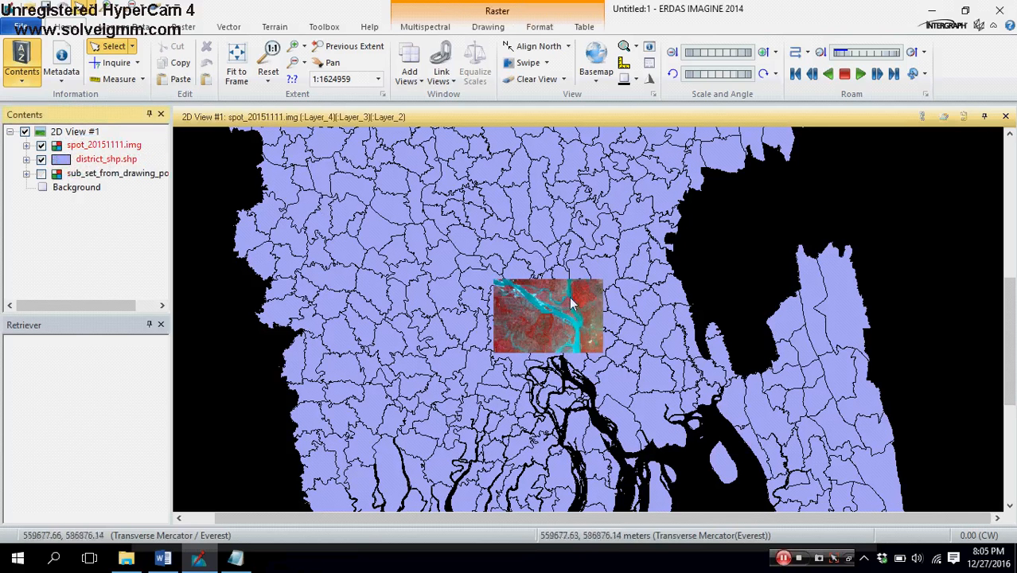
scroll(569, 302, "up", 2)
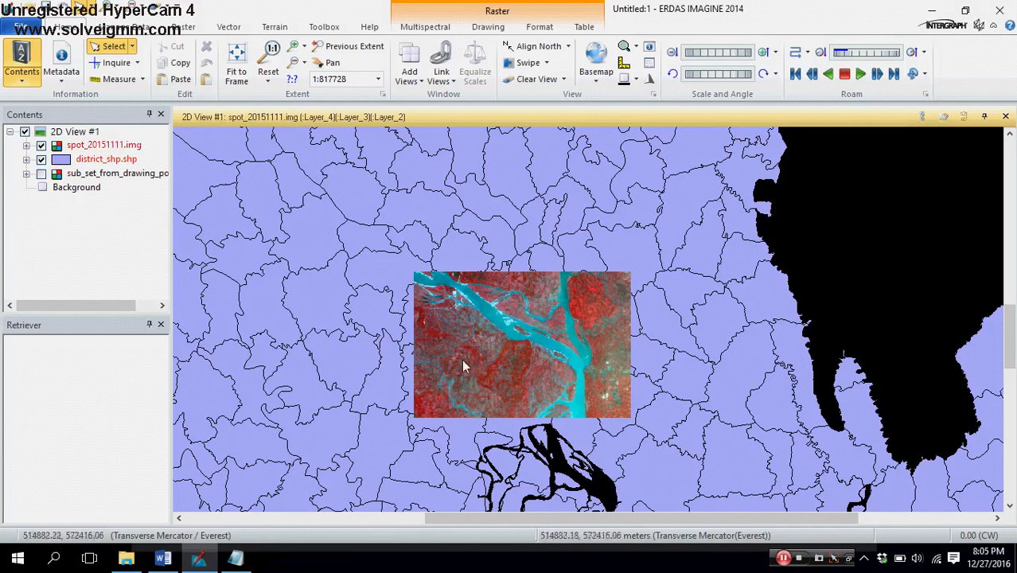
- Set the area fill of the district_shp.shp layer to No Fill
left_click(62, 163)
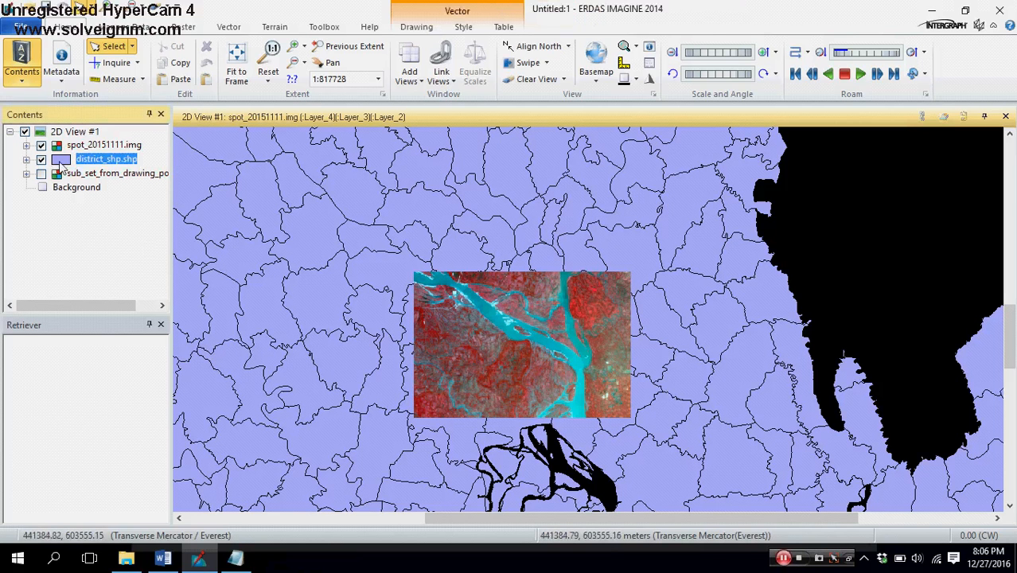
left_click(416, 26)
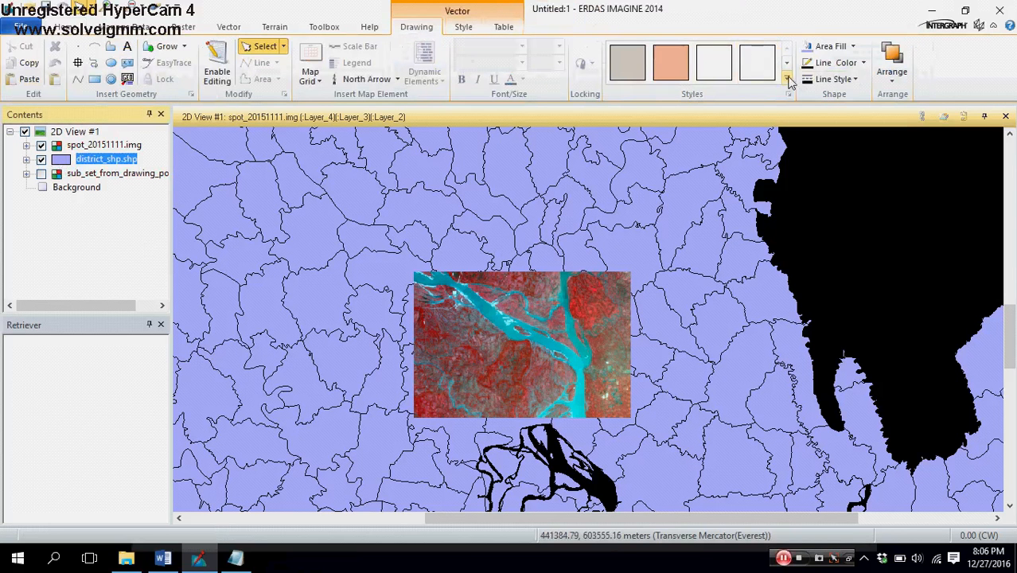
left_click(854, 47)
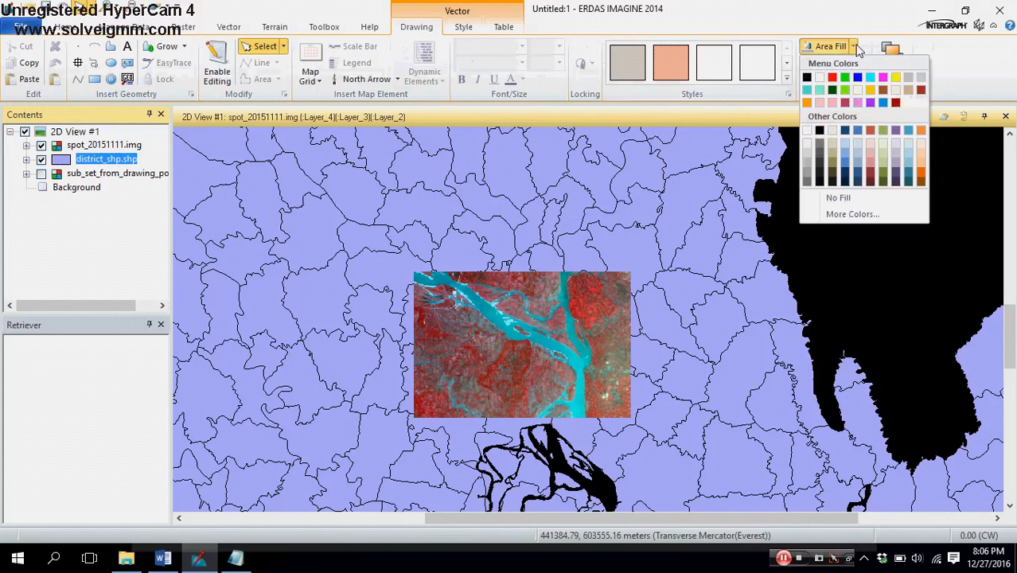
left_click(833, 200)
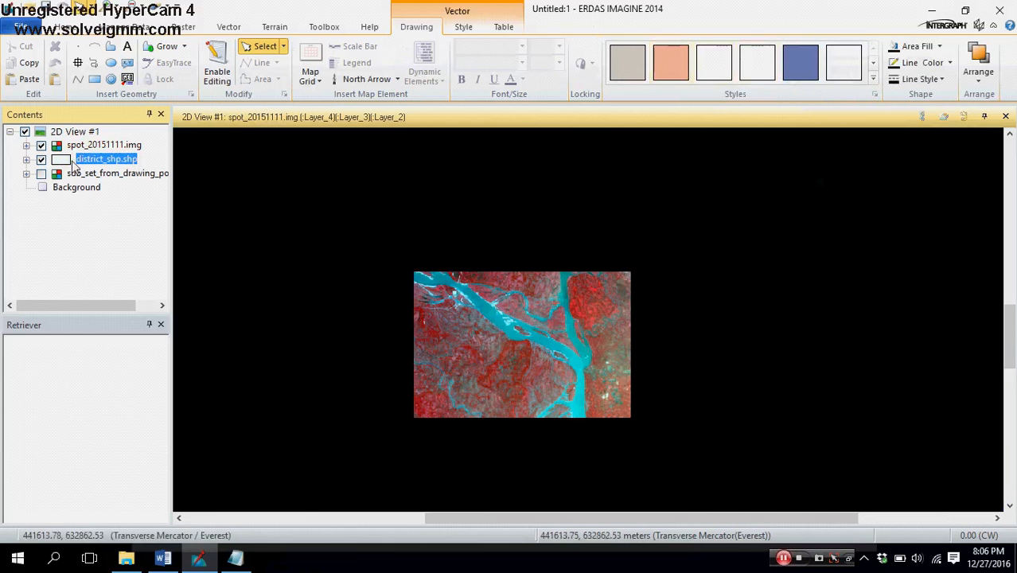
- Set the district layer's line color to use opacity instead of color, with an opacity of 0.590
left_click(920, 62)
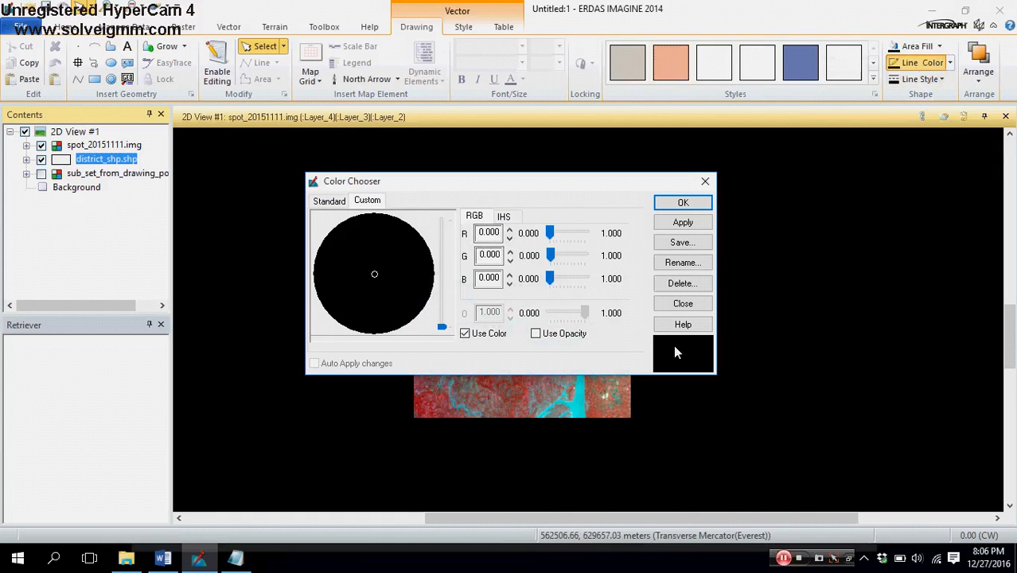
left_click(481, 336)
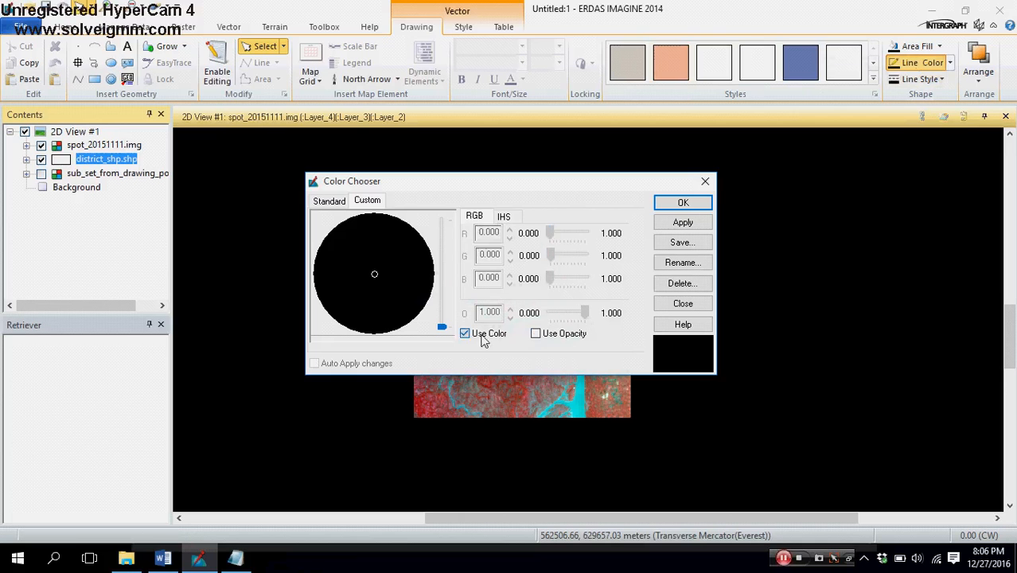
left_click(538, 334)
left_click_drag(585, 313, 568, 316)
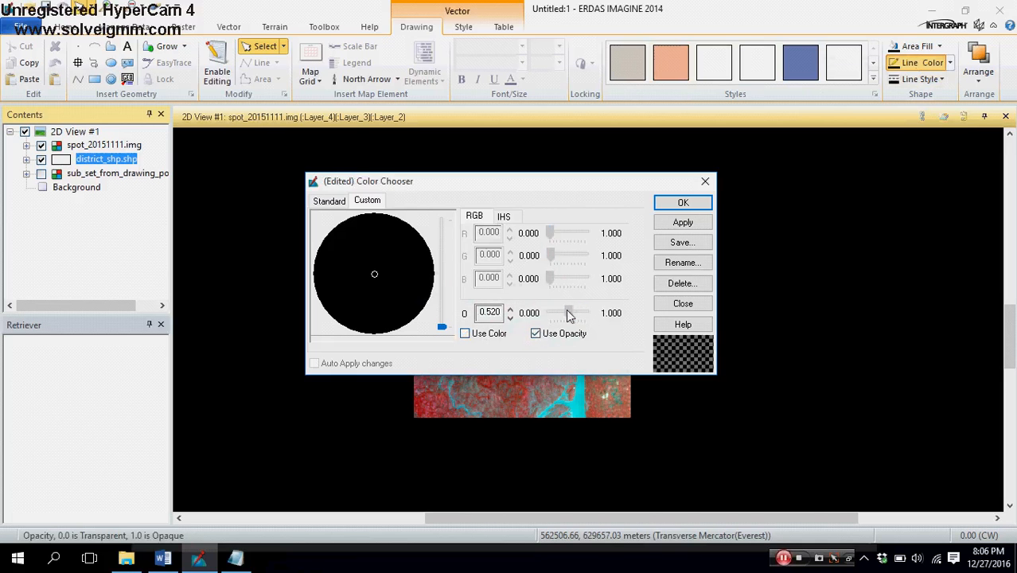
left_click(683, 204)
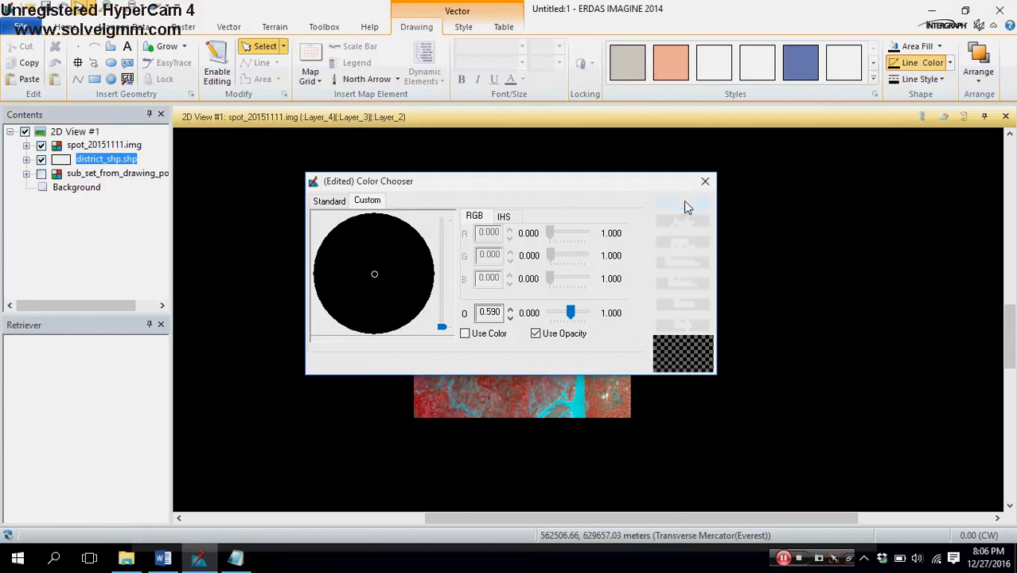
- Turn off opacity for the district_shp.shp line color and apply the standard Altitude color 0 - 75
double_click(59, 163)
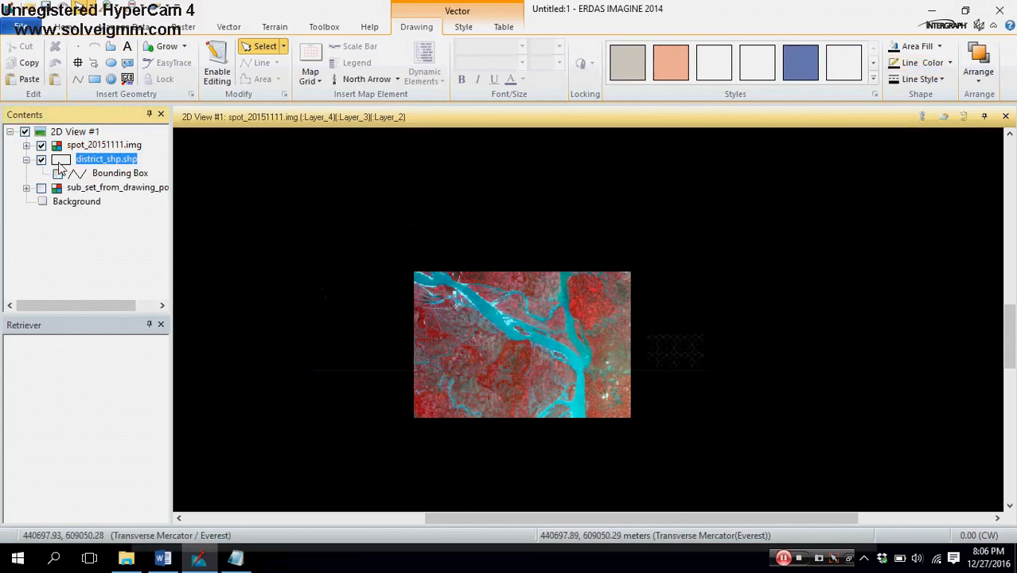
left_click(919, 62)
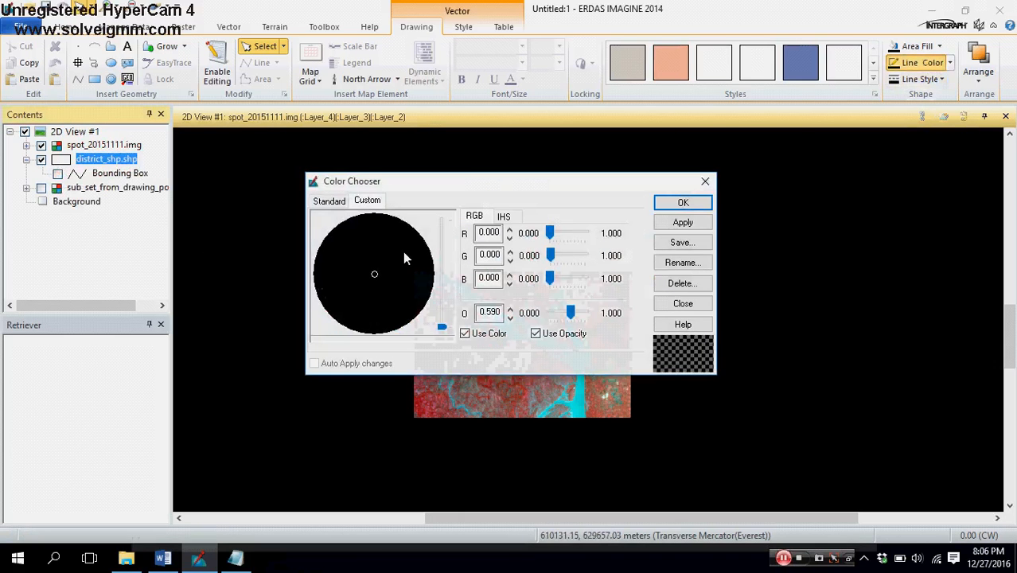
left_click(333, 203)
left_click(362, 203)
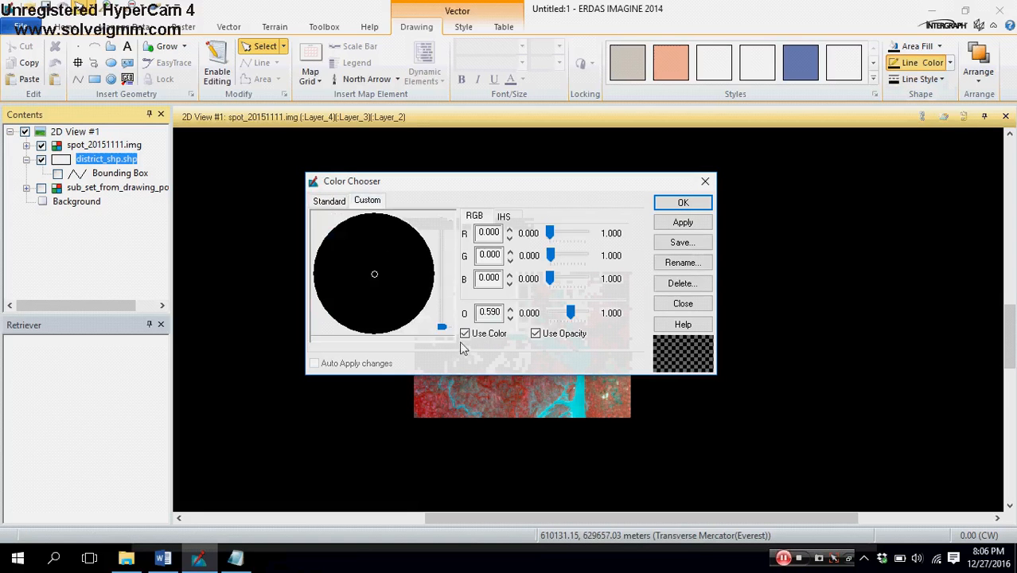
left_click(536, 334)
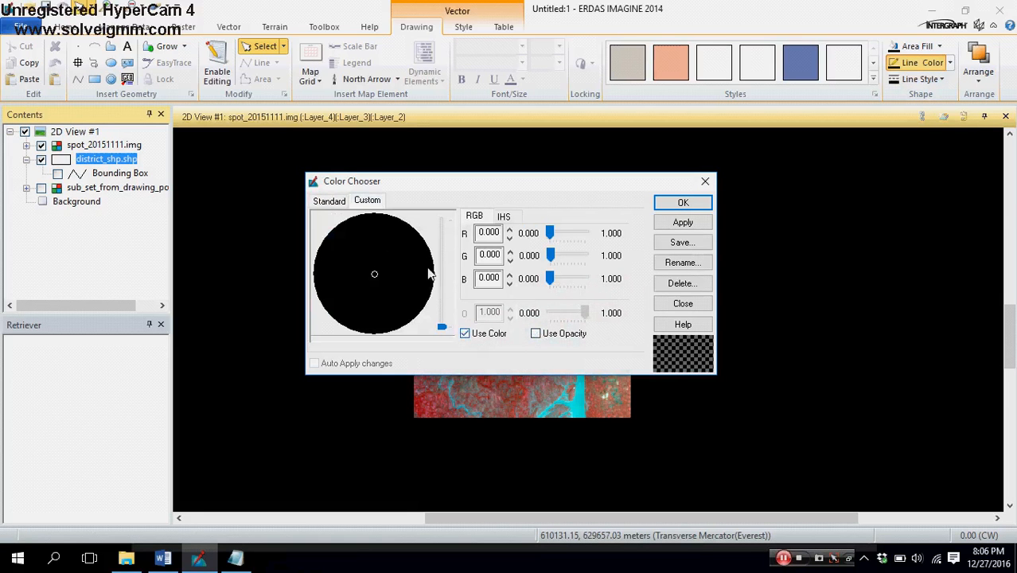
left_click(330, 201)
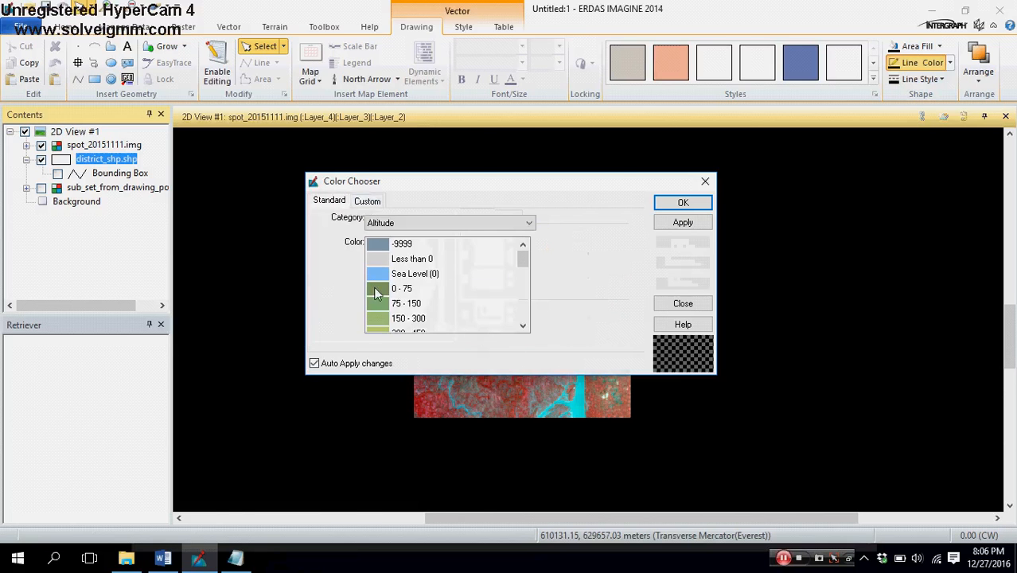
left_click(377, 293)
left_click(680, 203)
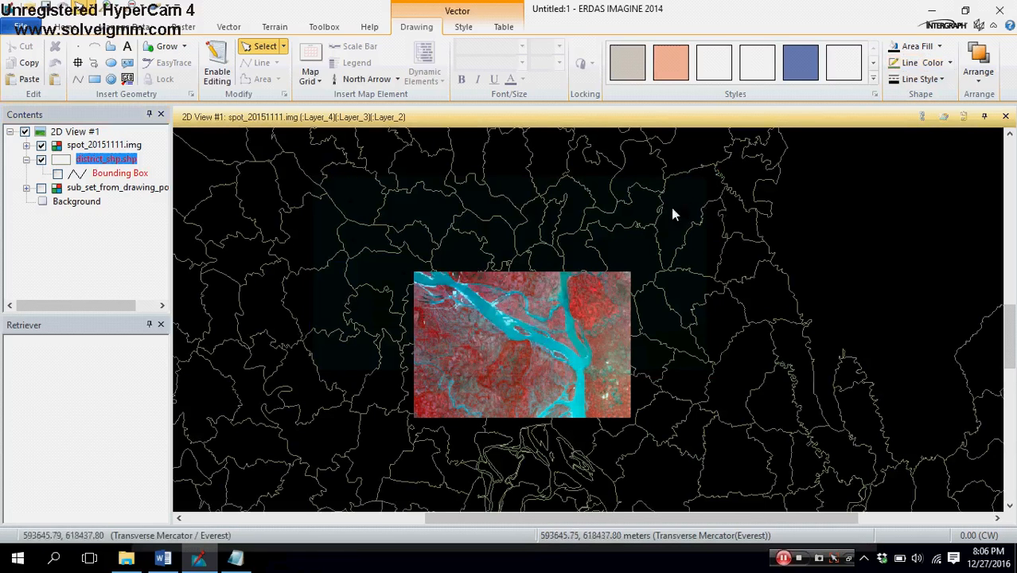
- Move spot_20151111.img to the bottom of the layer order, just above the background
scroll(500, 324, "up", 4)
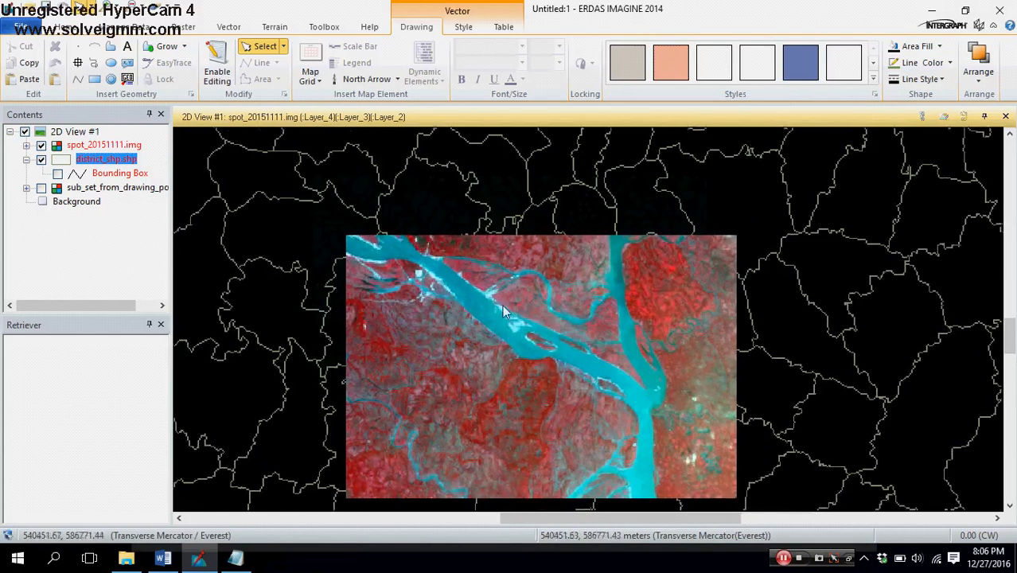
left_click_drag(90, 148, 87, 204)
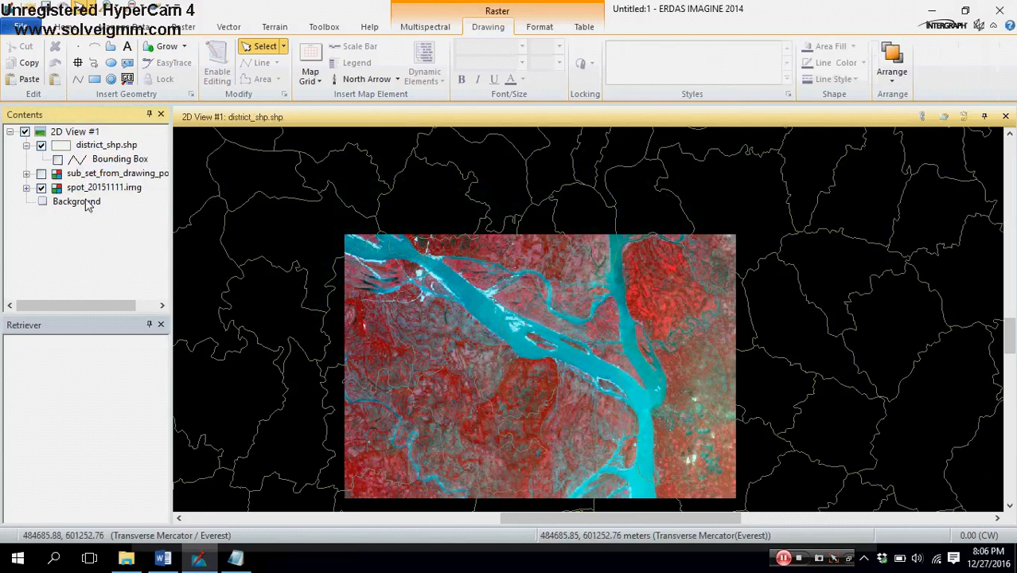
- Try selecting several boundary polygons over the image, ending with the one spanning the river in the image's northwest part
left_click(446, 315)
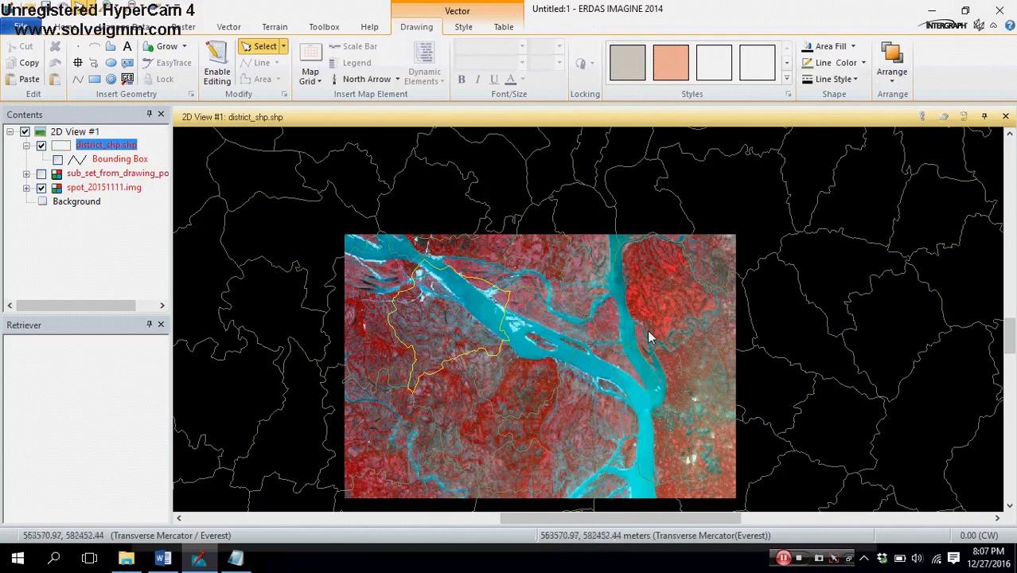
left_click(651, 285)
left_click(559, 269)
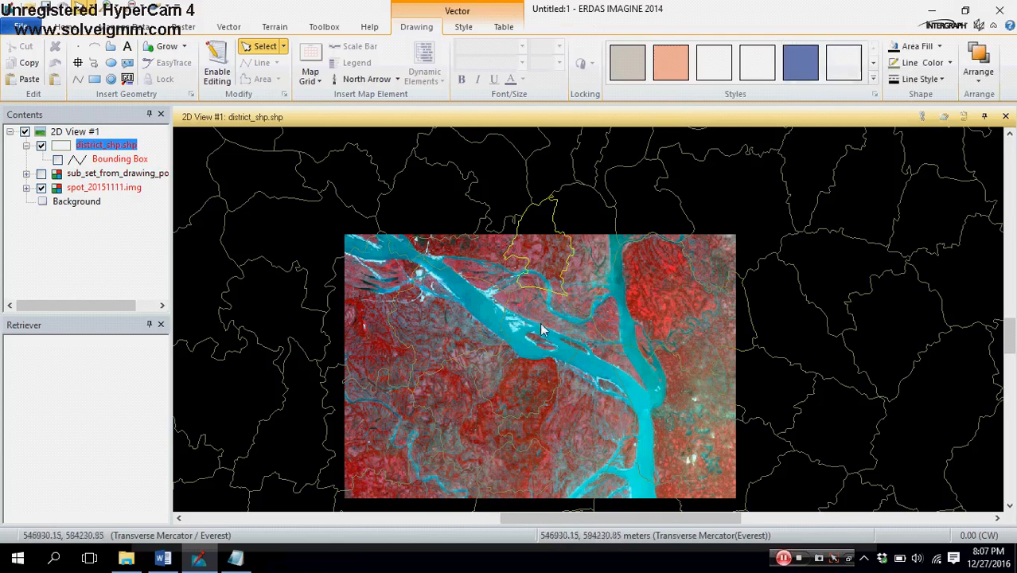
left_click(587, 394)
left_click(515, 382)
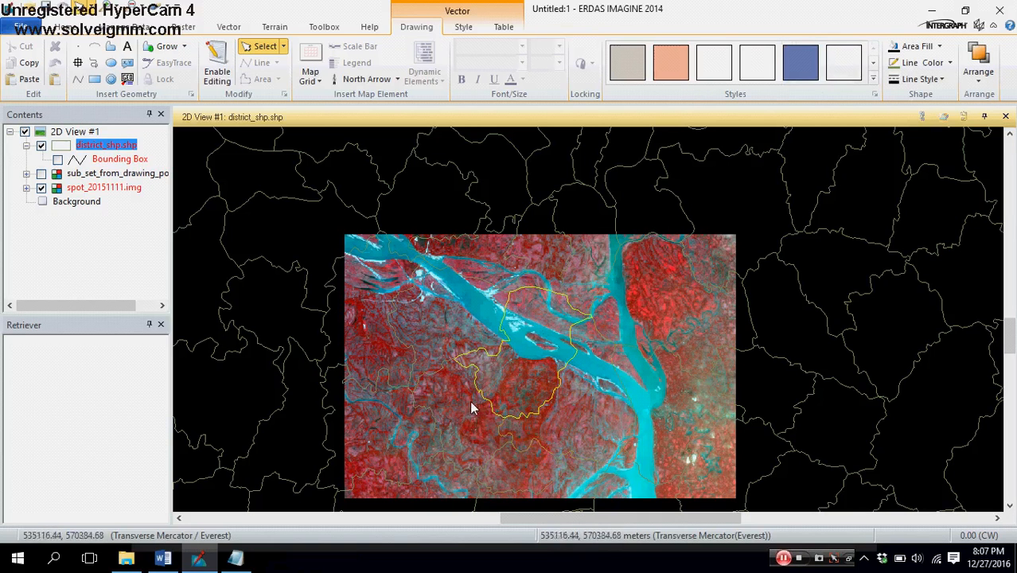
left_click(495, 452)
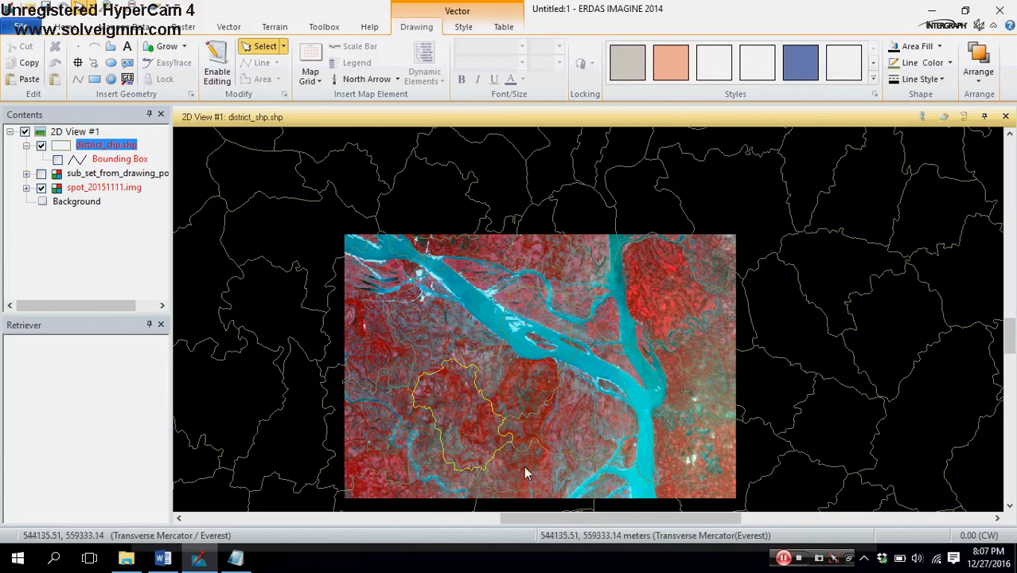
left_click(523, 470)
left_click(615, 411)
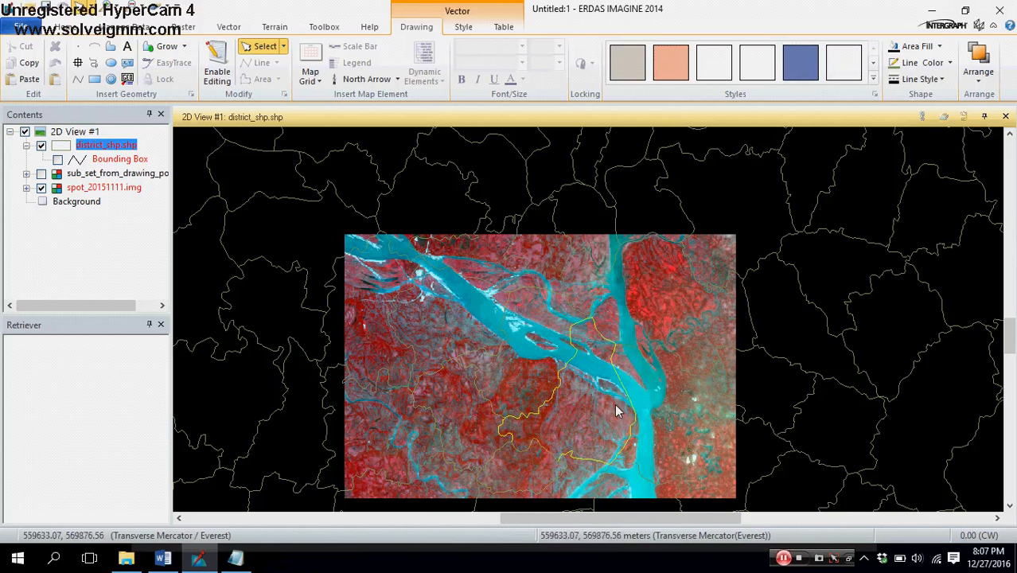
left_click(485, 354)
left_click(433, 319)
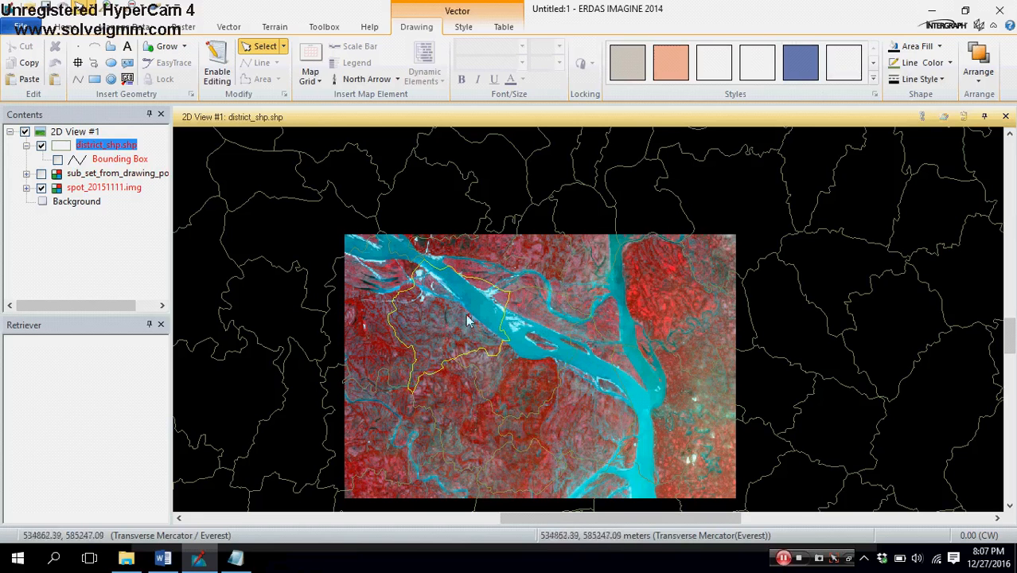
right_click(451, 312)
left_click(442, 311)
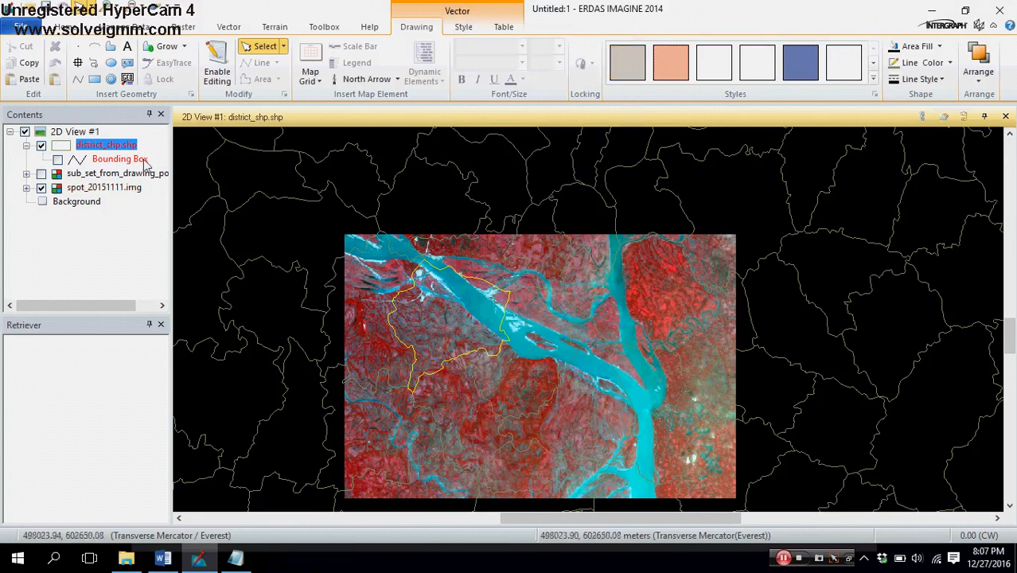
- Examine the selected polygon's record in the district_shp.shp attribute table, keeping the northwest polygon selected, and close the table
left_click(96, 148)
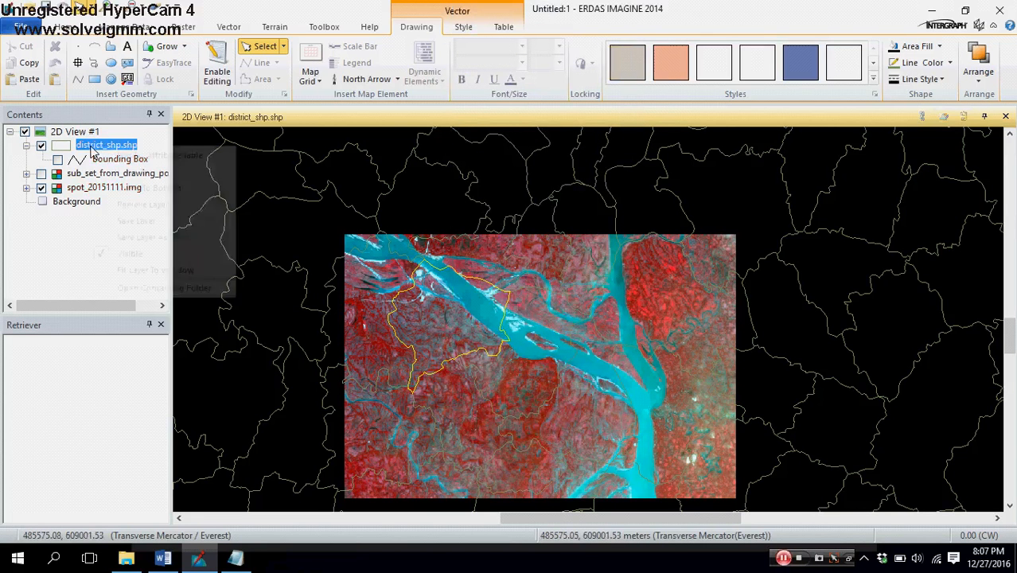
right_click(93, 150)
left_click(111, 153)
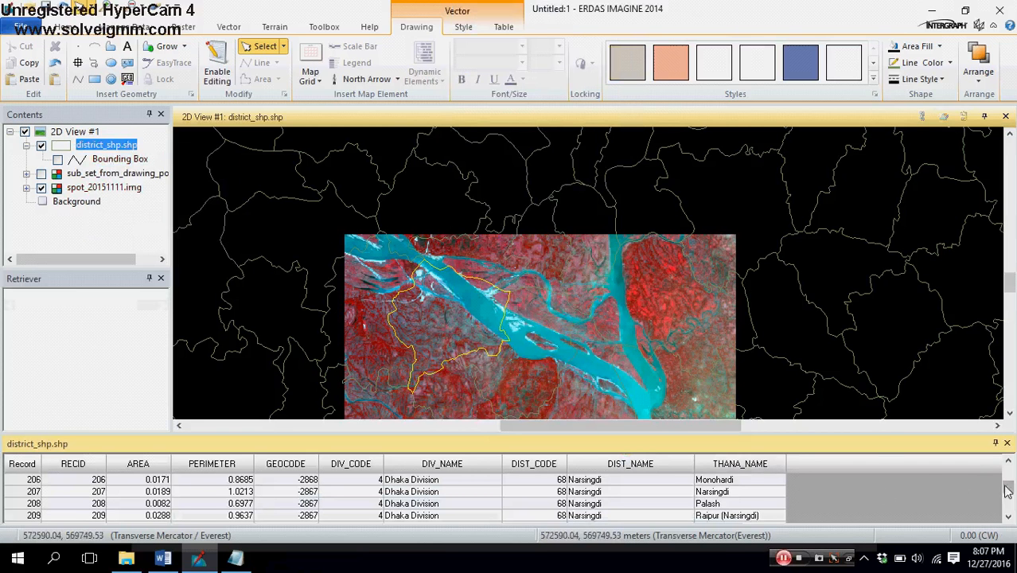
left_click_drag(1007, 491, 967, 501)
left_click(444, 332)
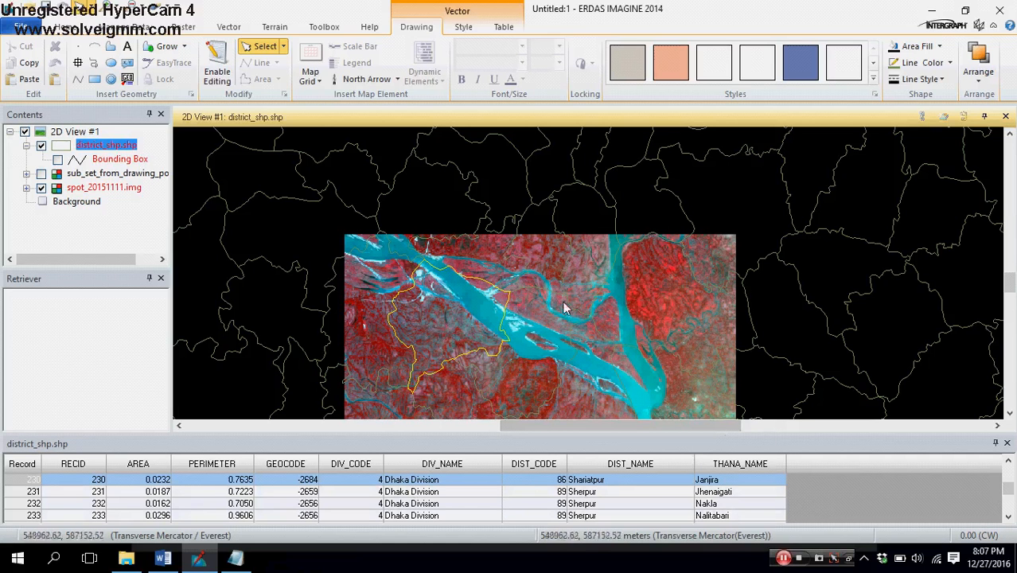
left_click(1007, 444)
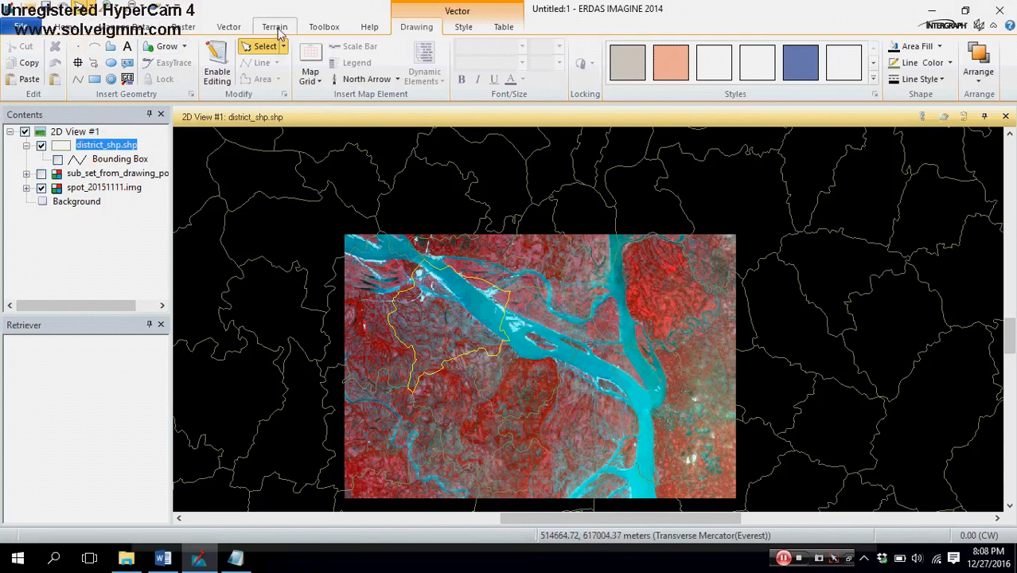
- Create an AOI from the selected boundary polygon using Paste from Selected Object
left_click(67, 28)
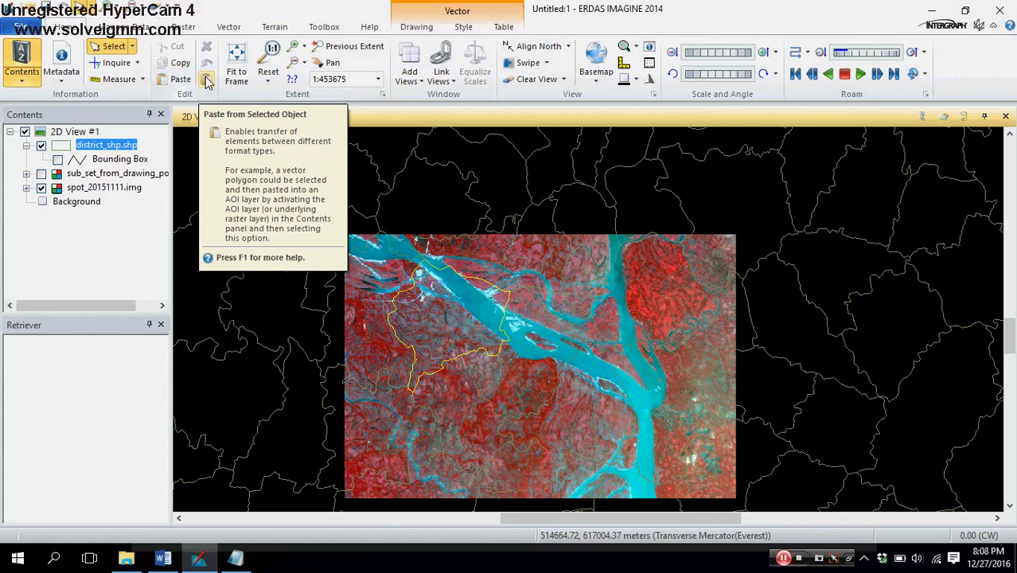
left_click(206, 82)
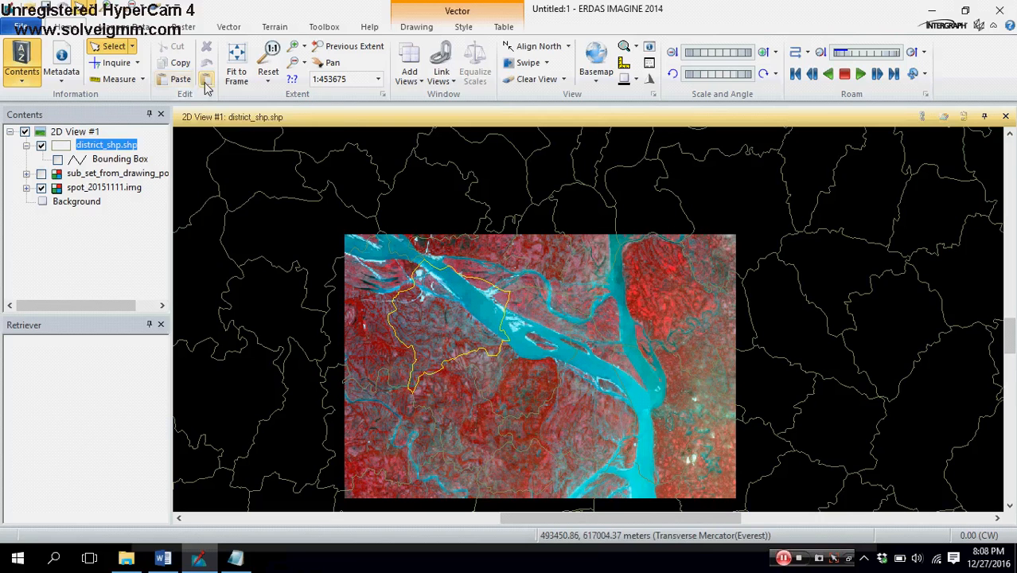
left_click(205, 82)
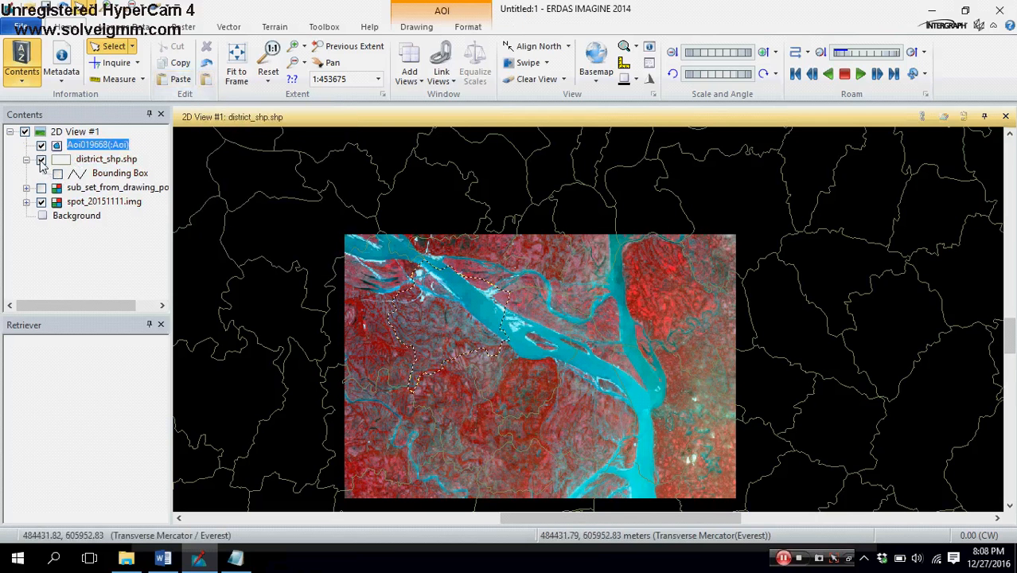
- Hide the district_shp.shp layer and select the pasted AOI polygon on the image
left_click(42, 160)
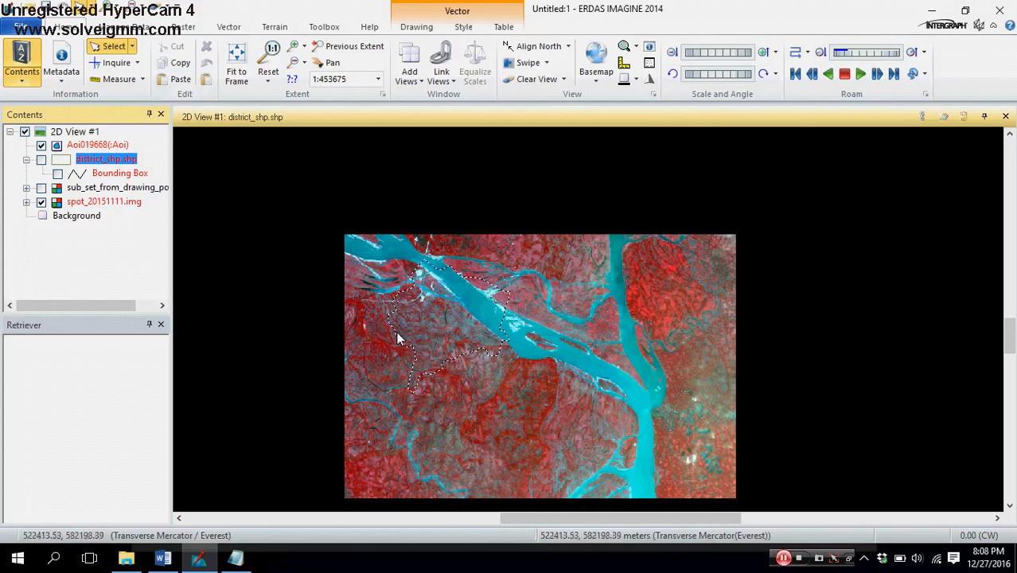
left_click(451, 313)
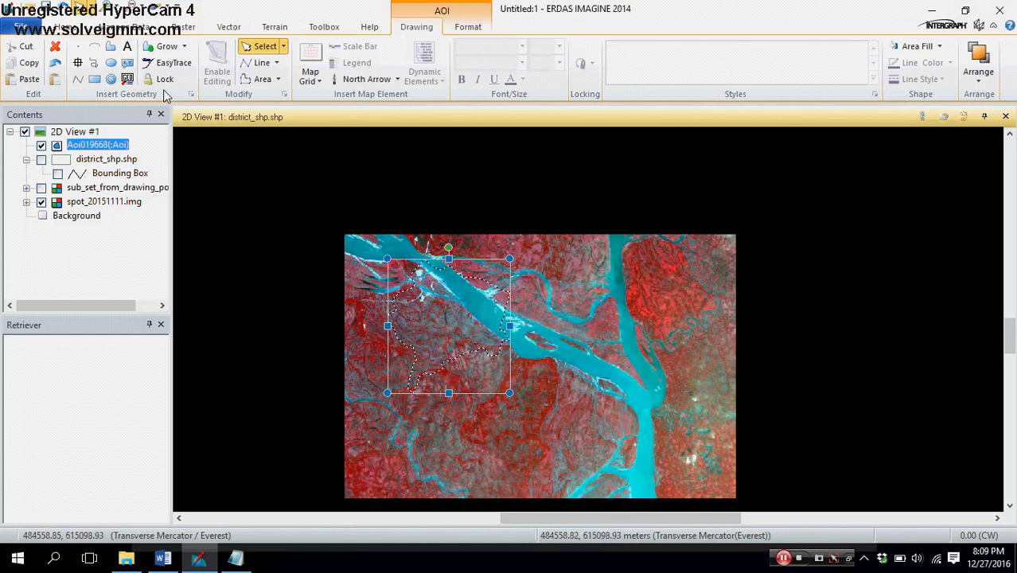
- Open the Create Subset Image tool and move its dialog clear of the layer list
left_click(190, 27)
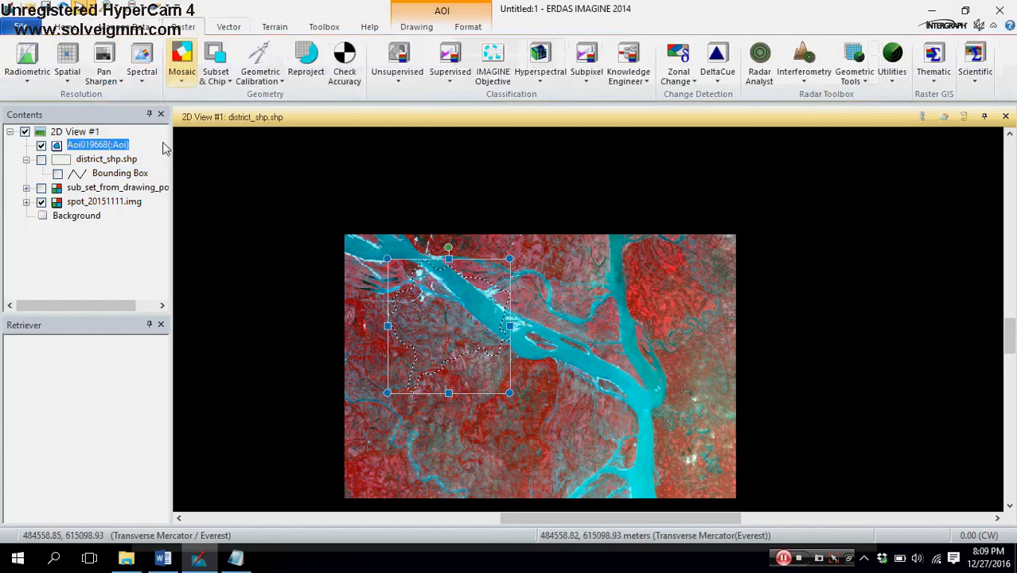
left_click(230, 82)
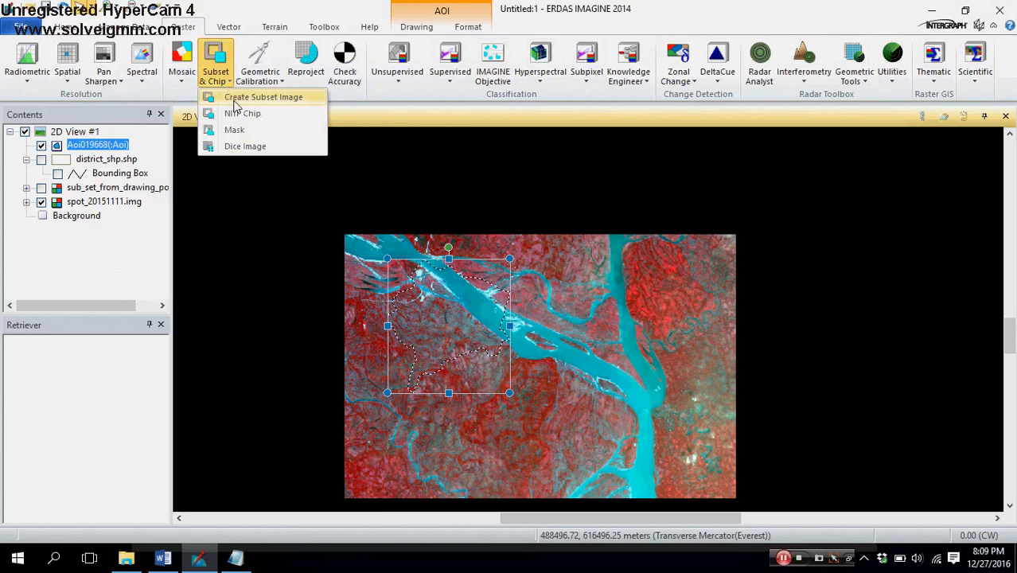
left_click(236, 99)
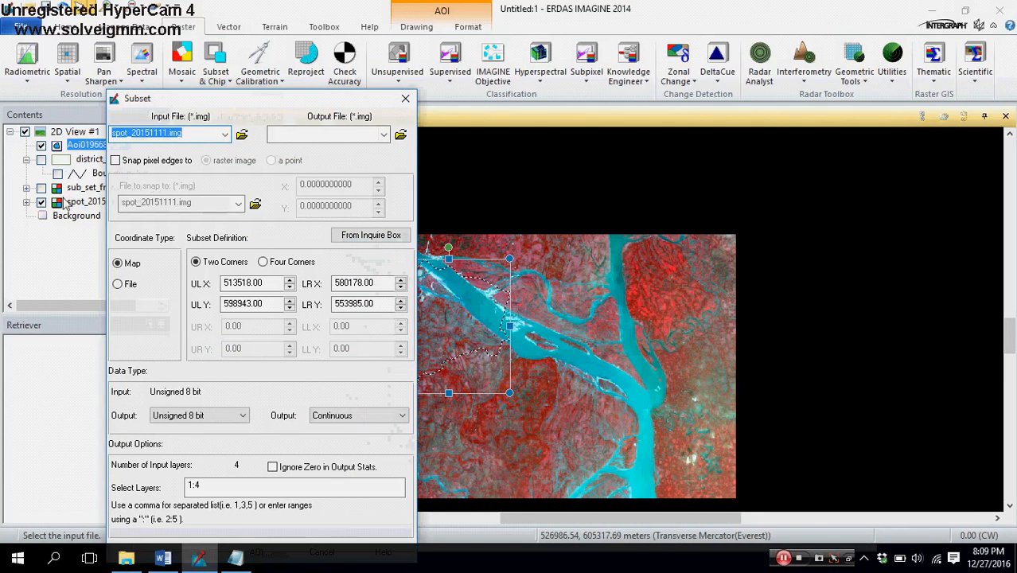
left_click_drag(205, 105, 334, 52)
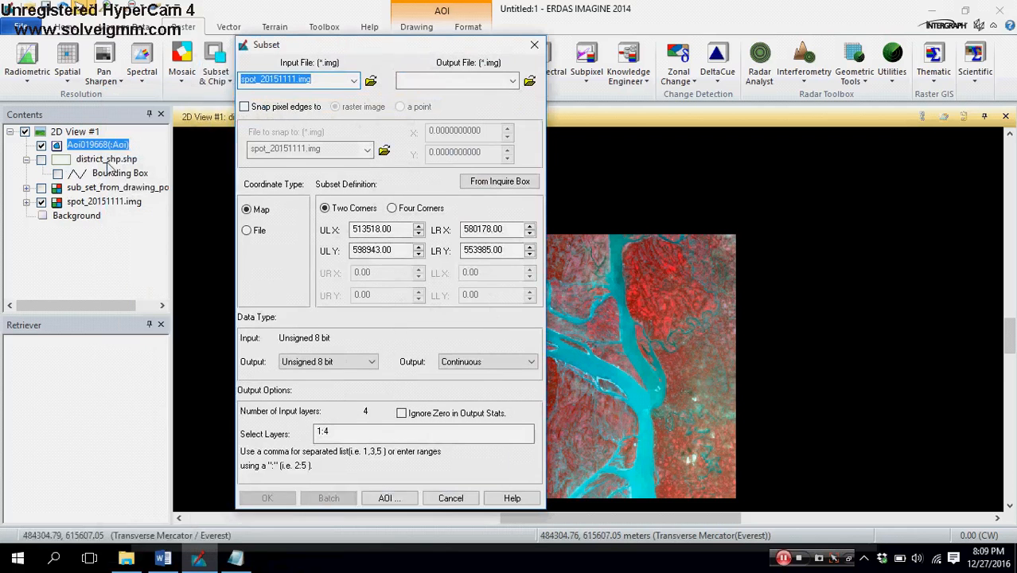
- Set the subset's output file to sub_set_from_district_shapefile_poly.img in the output folder, basing the name on sub_set_from_drawing_poly.img
left_click(530, 82)
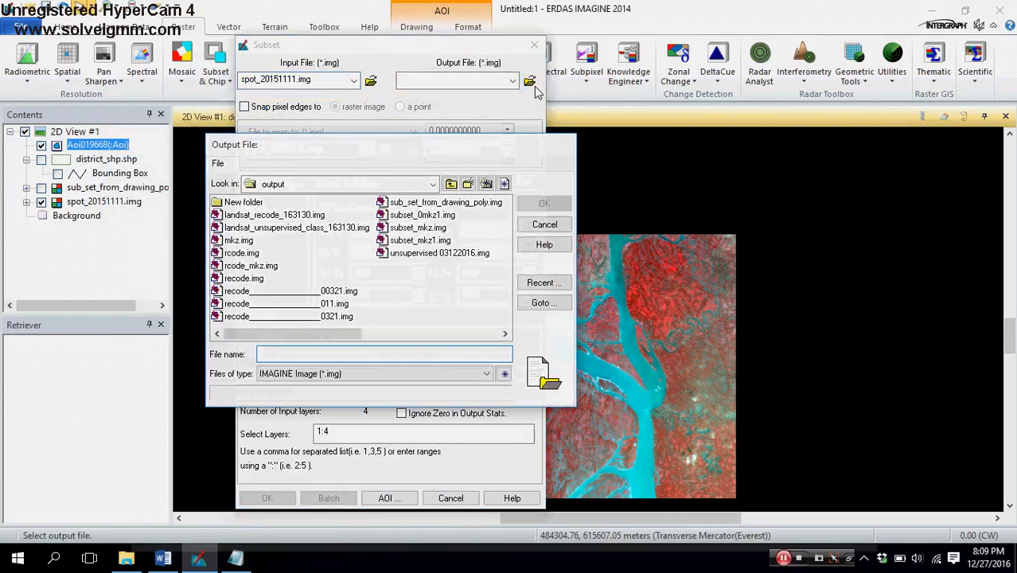
left_click(418, 206)
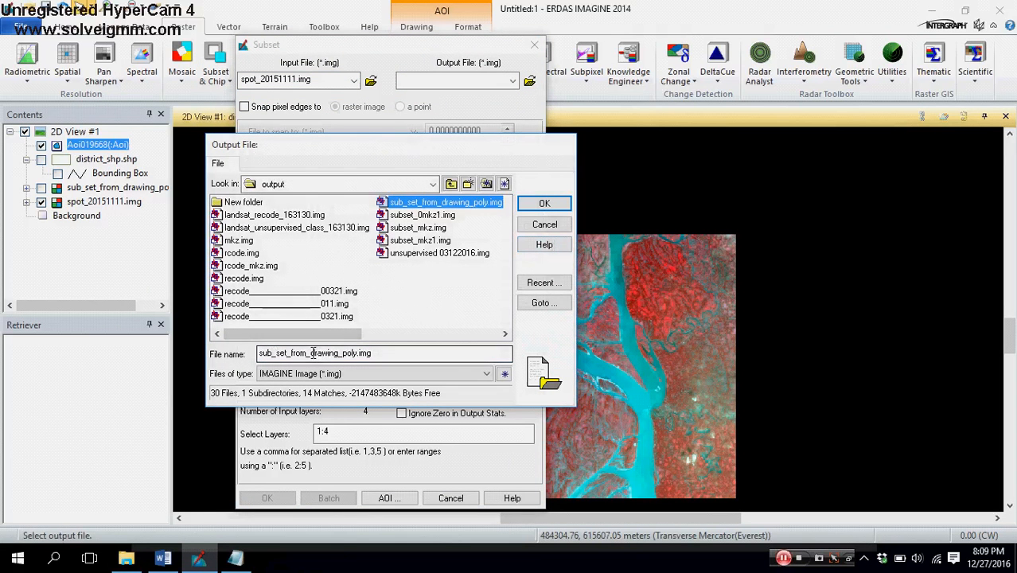
left_click_drag(310, 352, 339, 352)
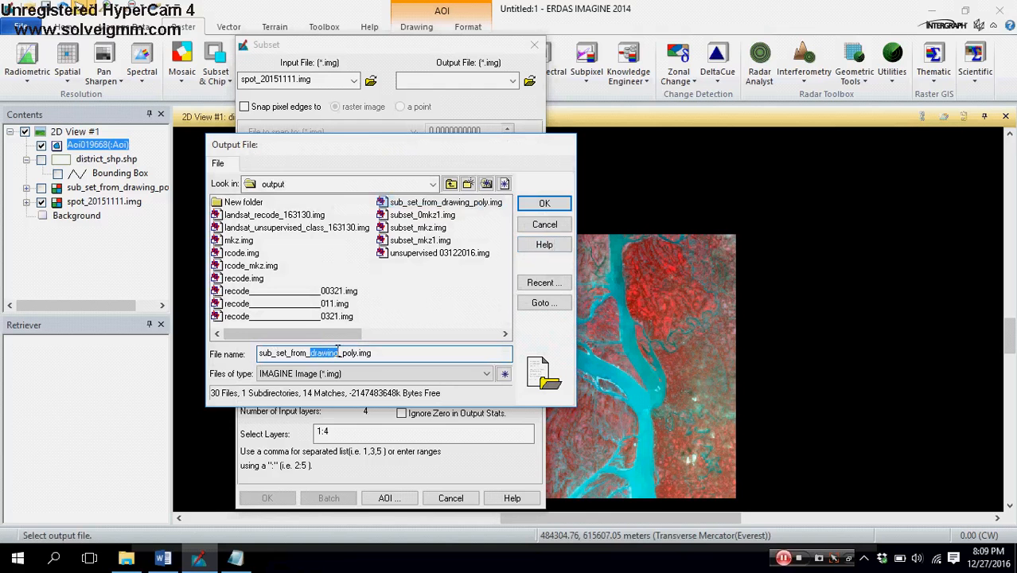
type("distri")
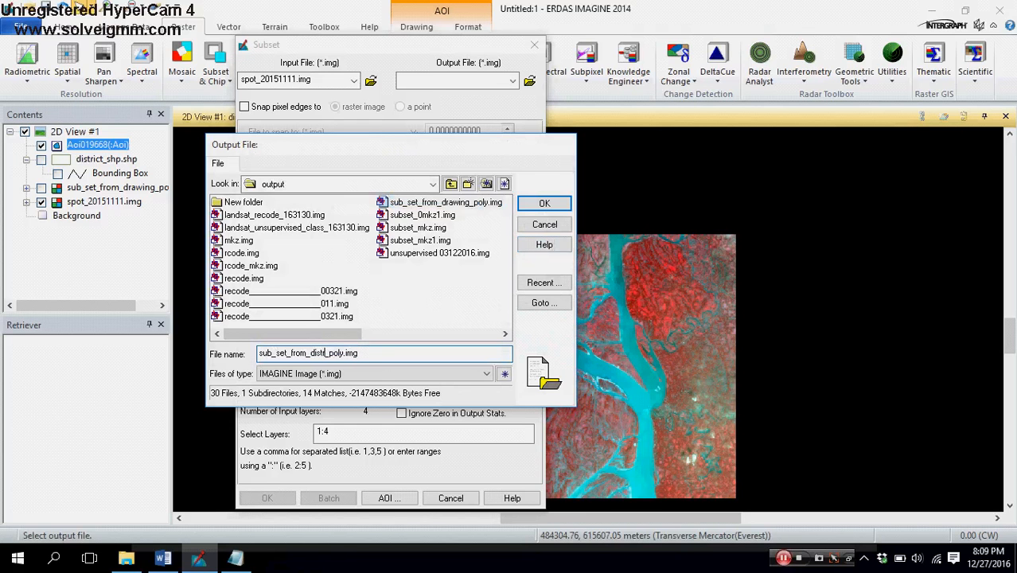
type("ct_shapefile")
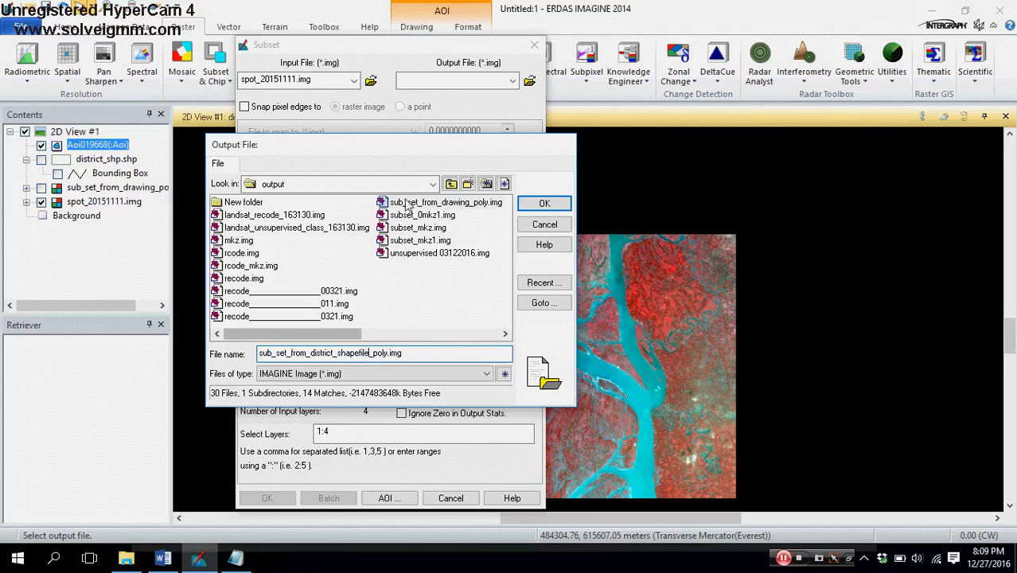
left_click(543, 205)
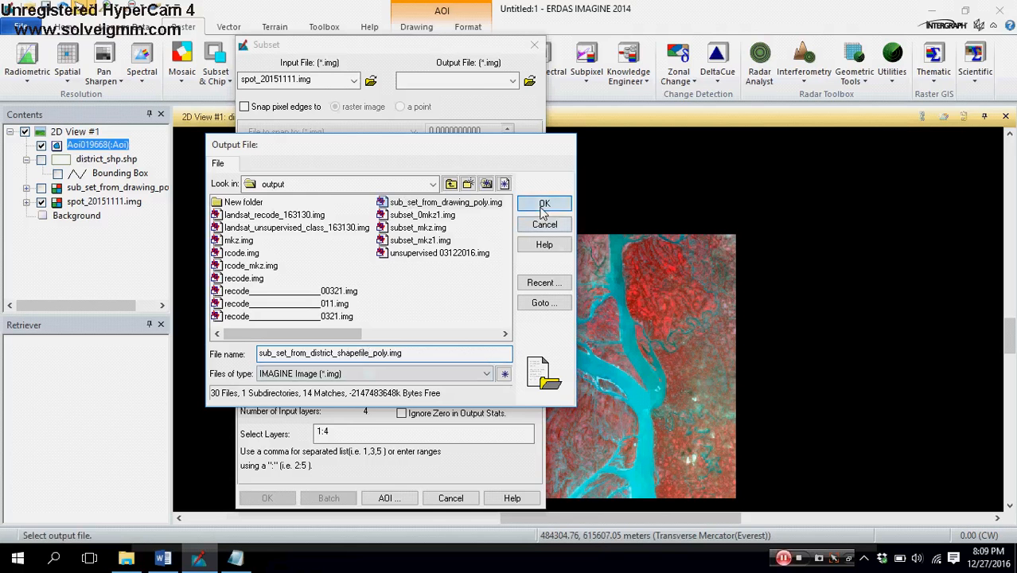
- Set the viewer's AOI as the subset boundary, run the subset and close the process list when it is done
left_click(388, 499)
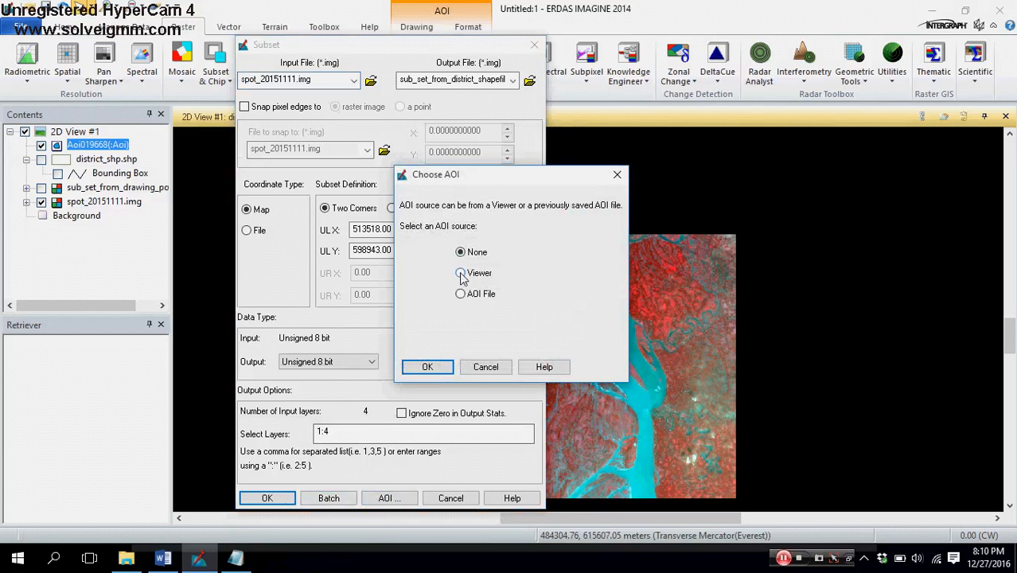
left_click(460, 274)
left_click(436, 369)
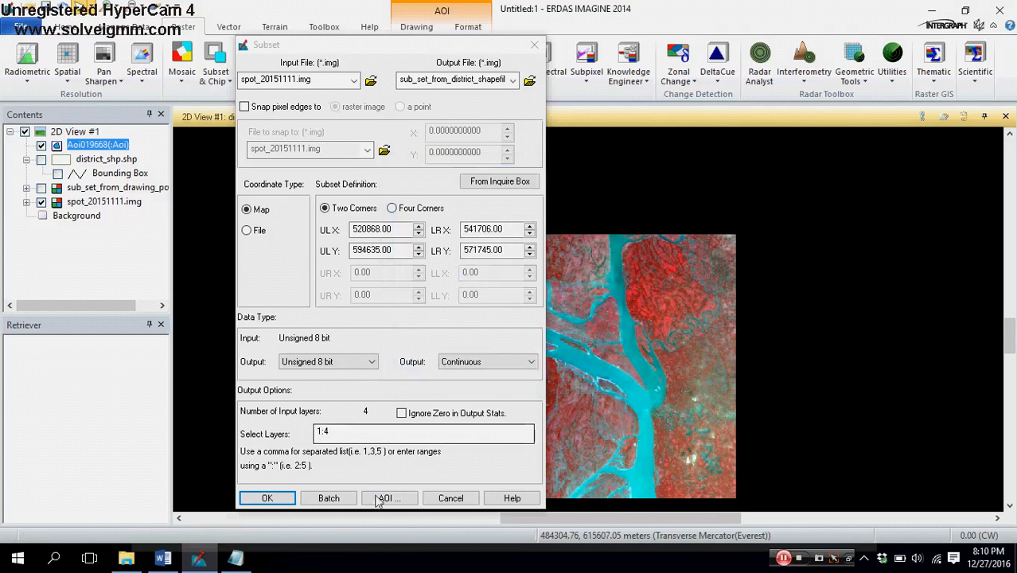
left_click(281, 501)
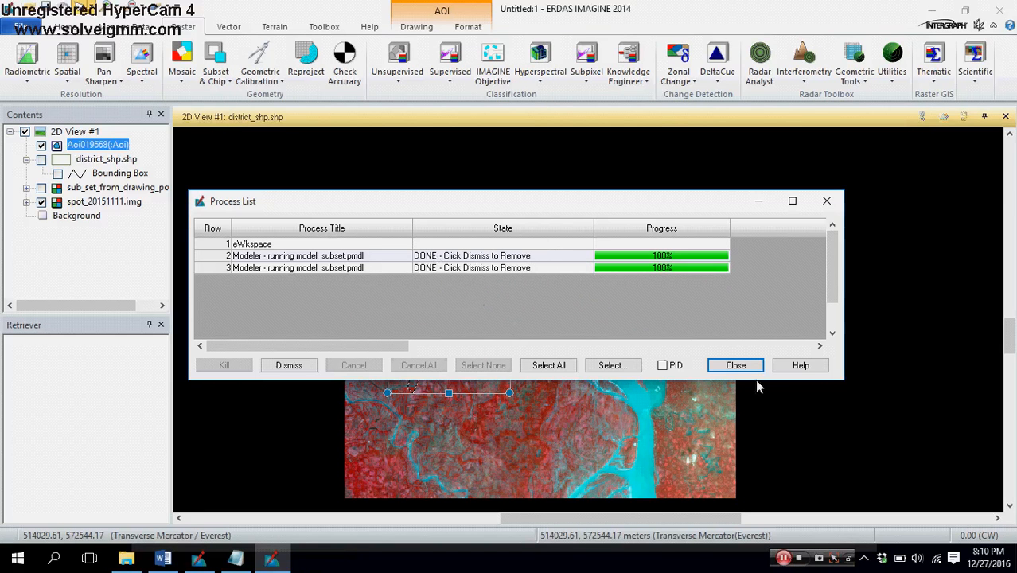
left_click(737, 368)
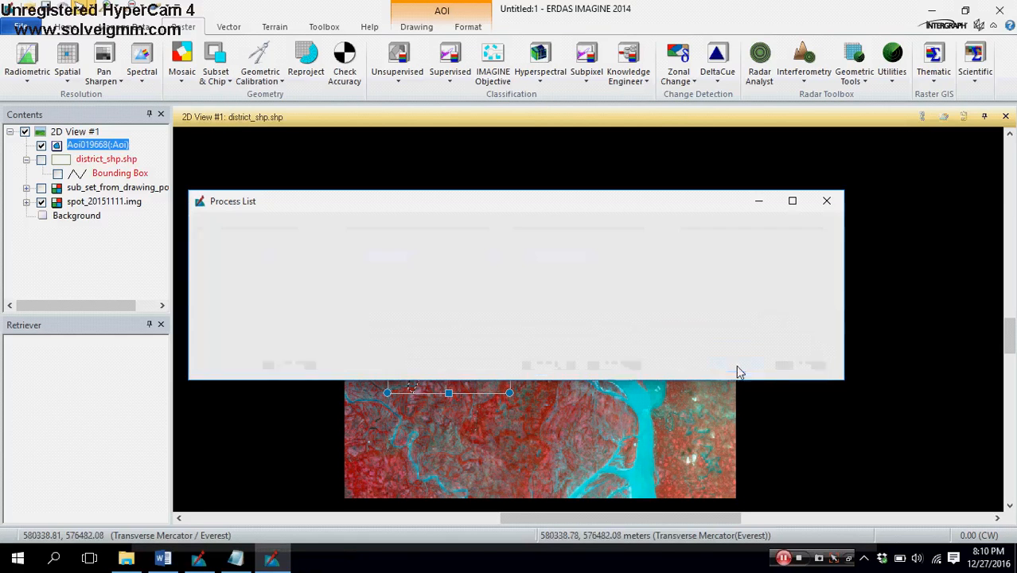
- Hide the spot_20151111.img layer and remove the AOI layer from the view without saving its changes
left_click(41, 147)
left_click(42, 202)
left_click(41, 203)
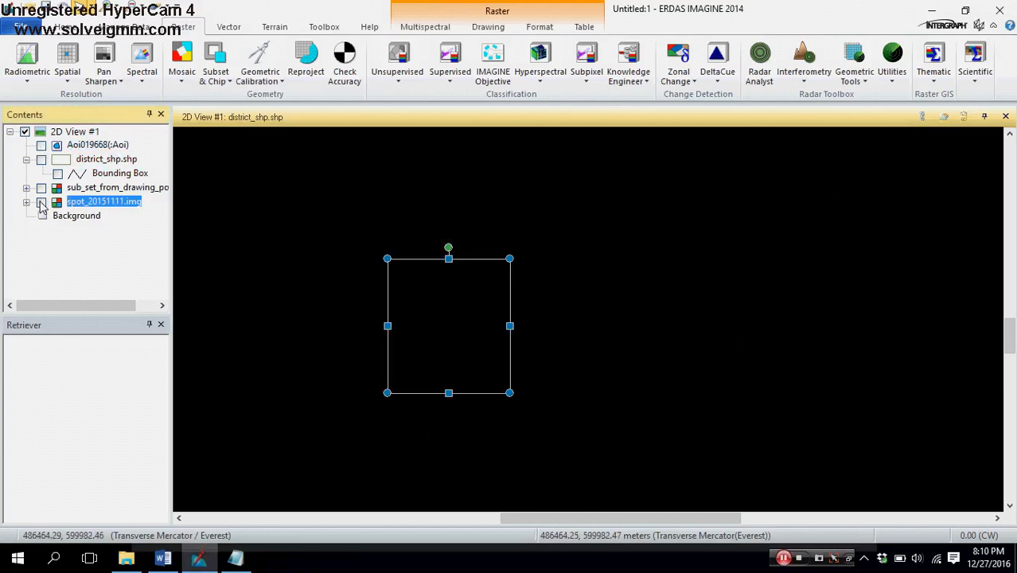
right_click(80, 148)
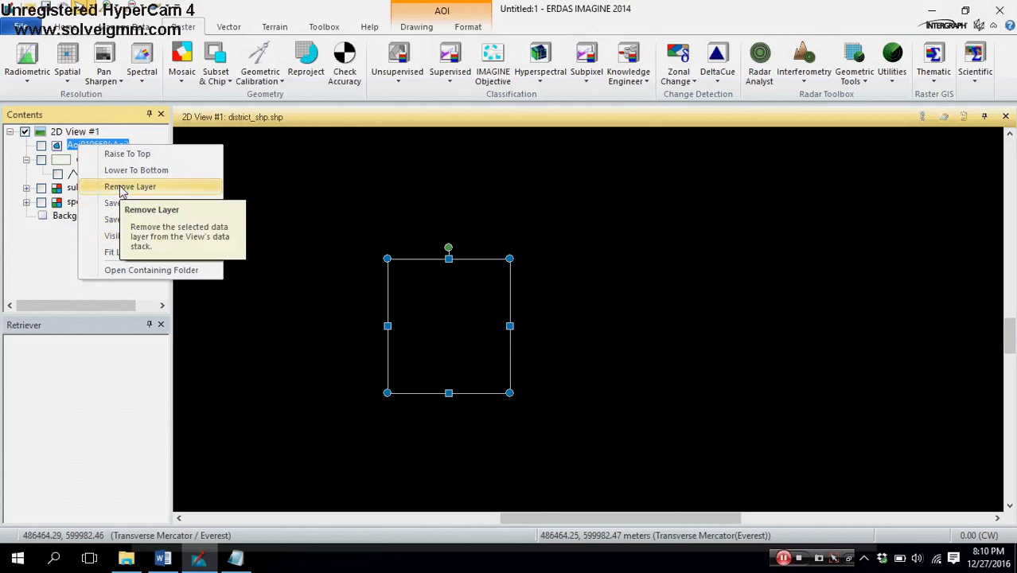
left_click(121, 188)
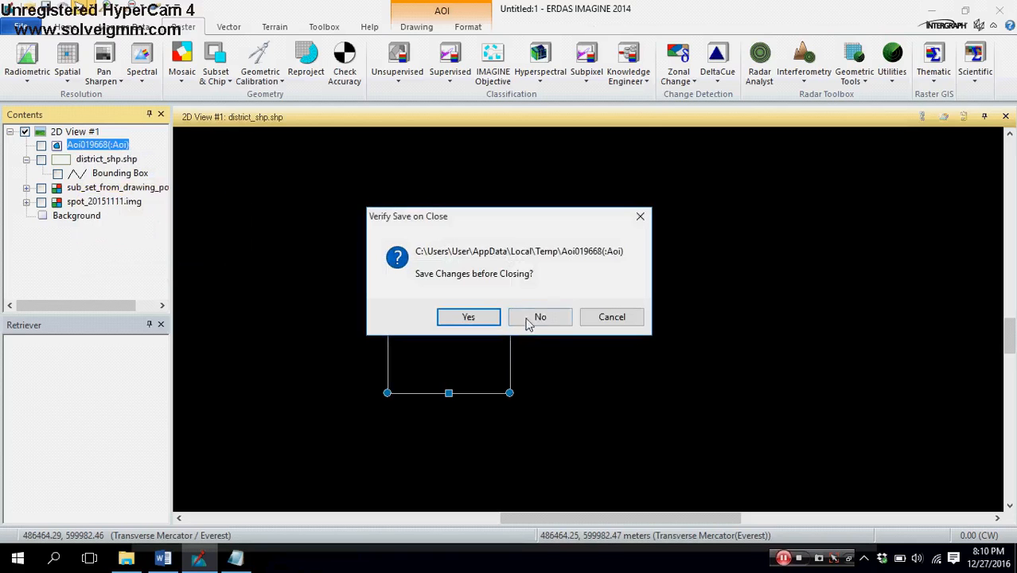
left_click(526, 319)
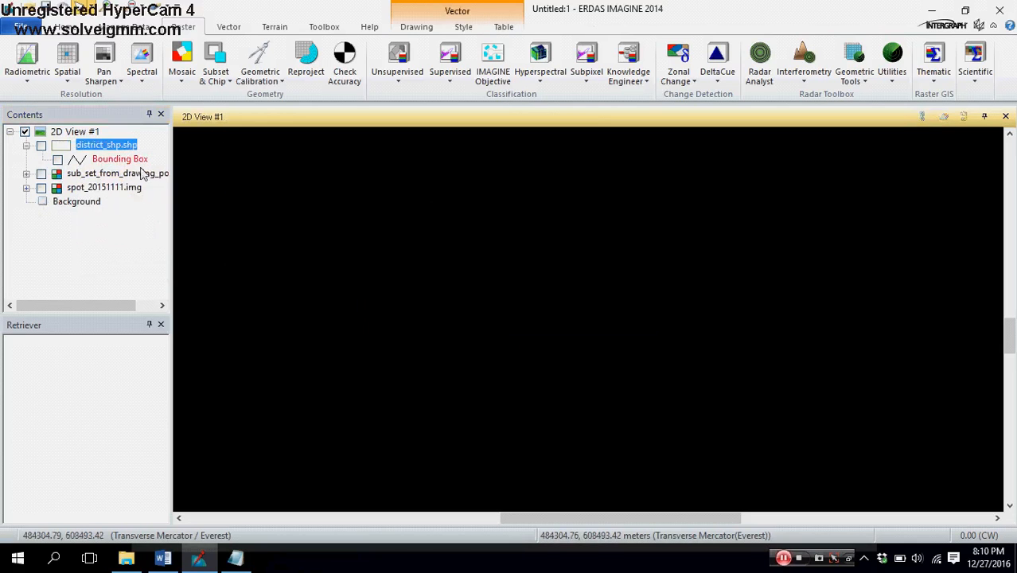
- Add sub_set_from_district_shapefile_poly.img from the Output folder to the 2D view as a raster layer
right_click(83, 131)
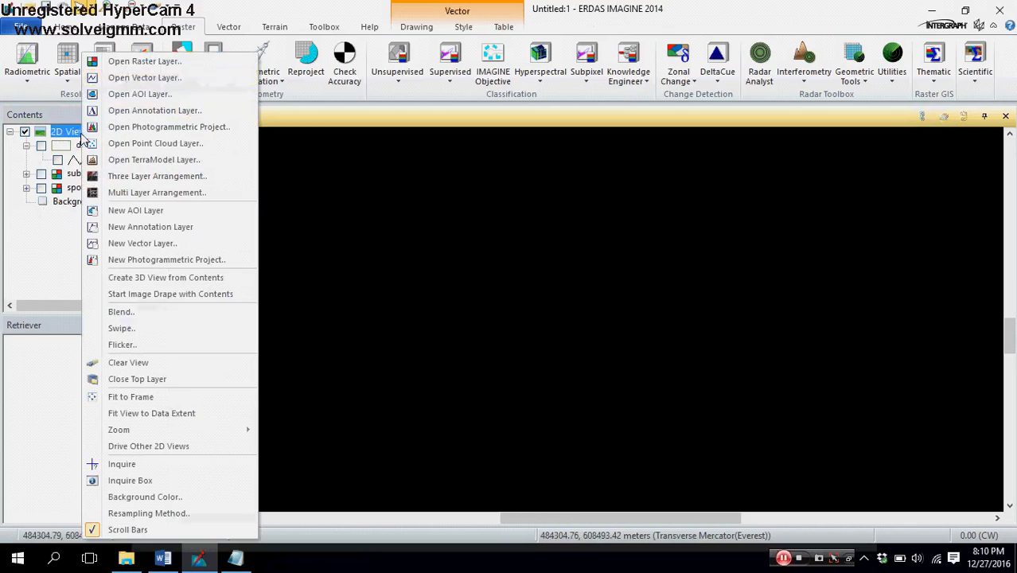
left_click(129, 61)
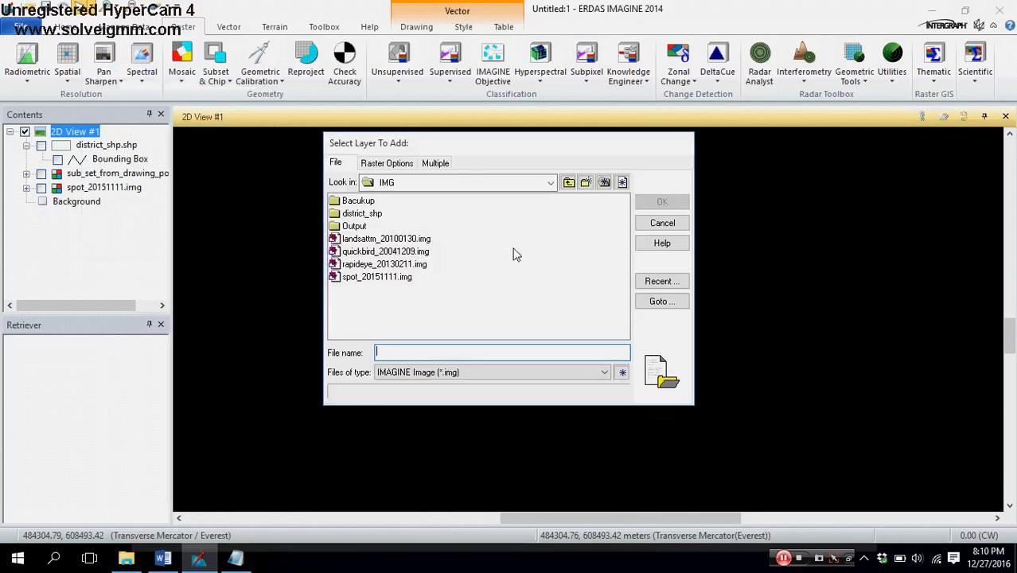
double_click(356, 226)
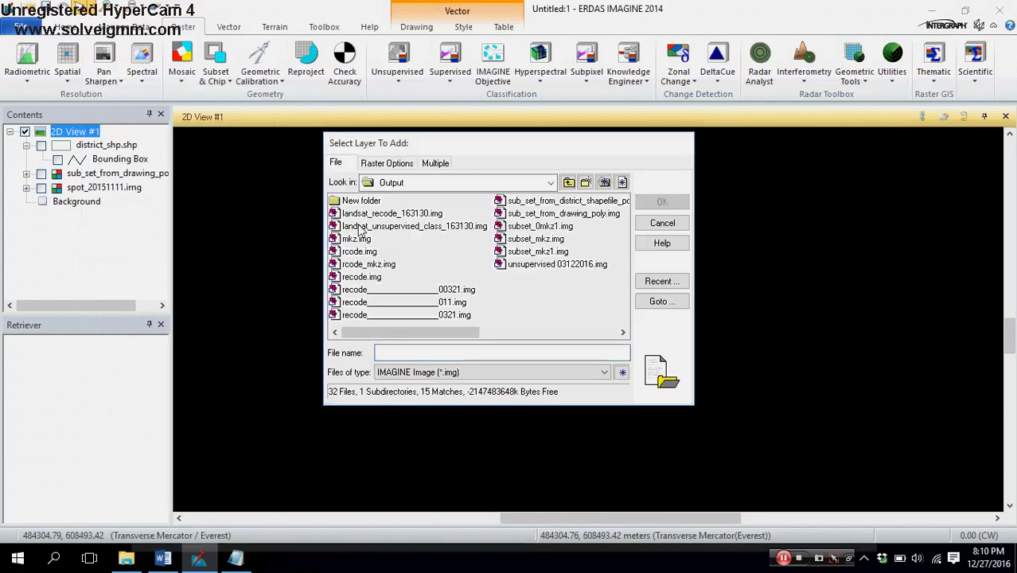
left_click(547, 204)
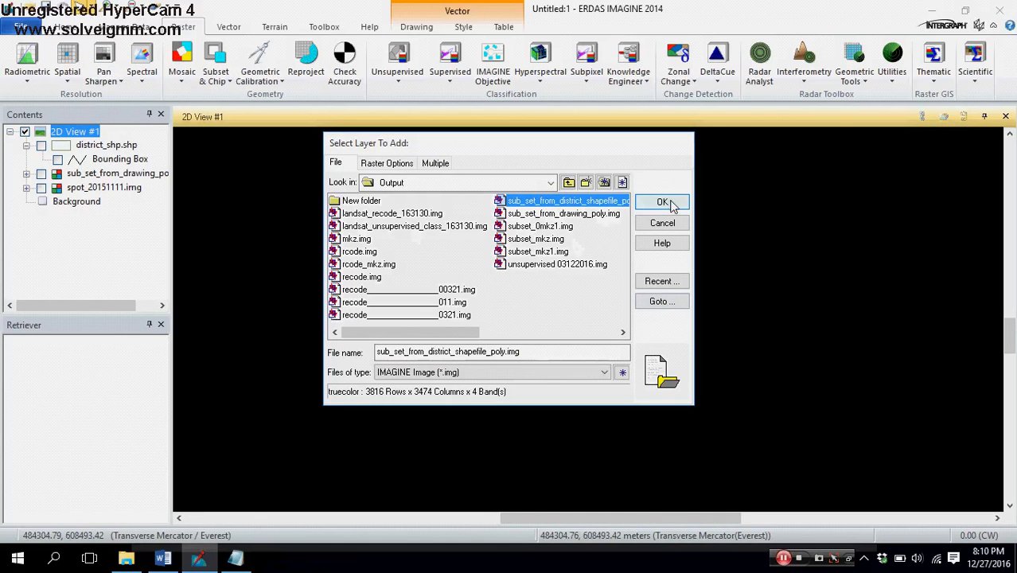
left_click(664, 202)
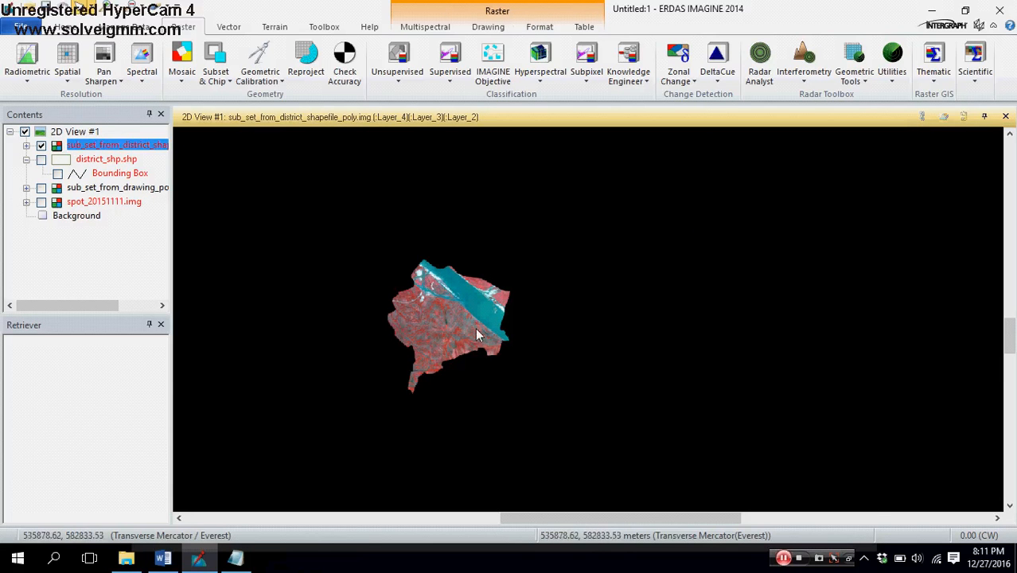
- Switch to the Notepad notes, review the line on subsetting by an existing shapefile, and return to ERDAS IMAGINE
left_click(235, 557)
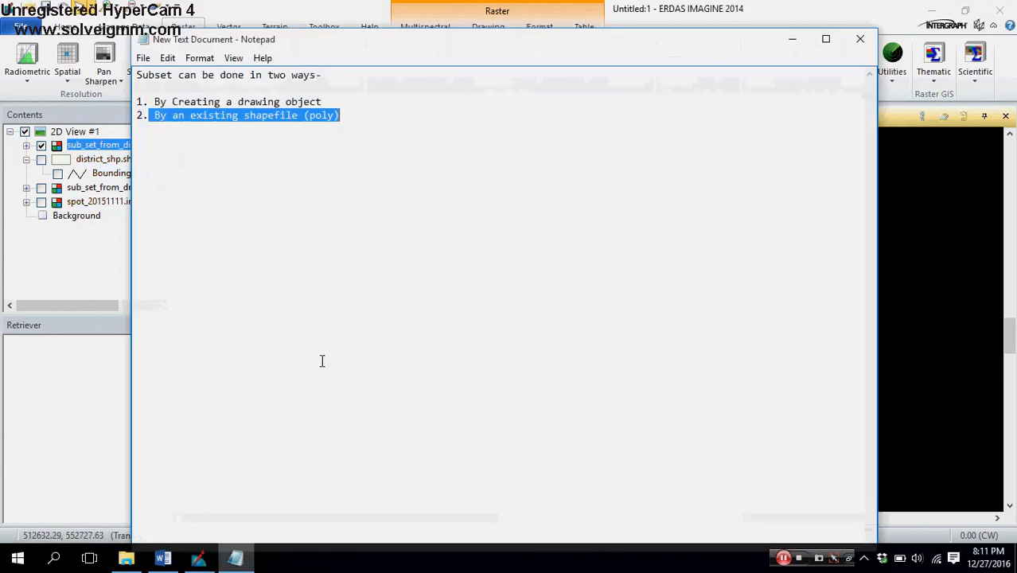
left_click(219, 155)
left_click_drag(156, 115, 343, 116)
left_click(357, 121)
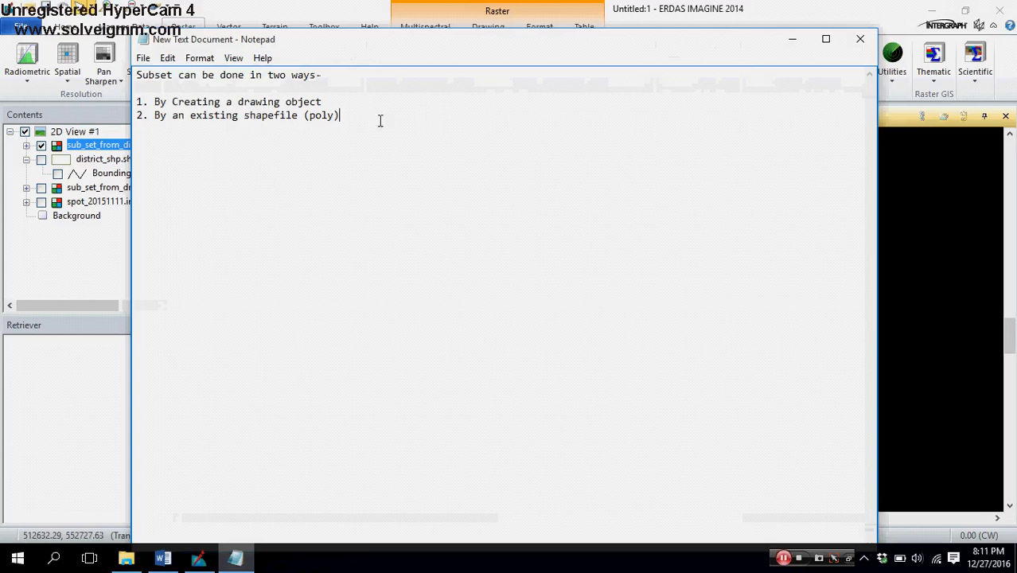
left_click(326, 8)
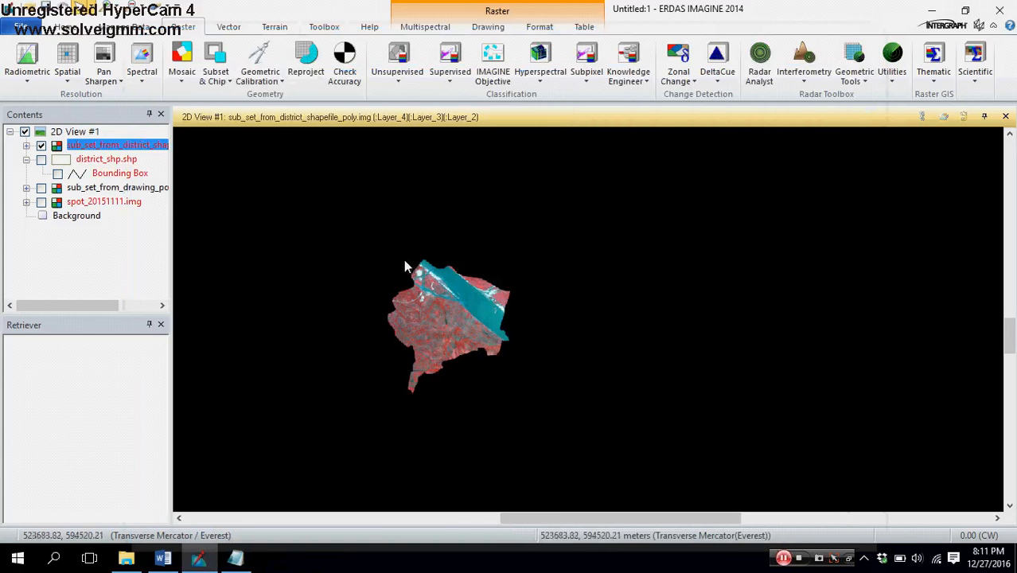
- Pan the clipped district image towards the middle of the 2D view
left_click(61, 28)
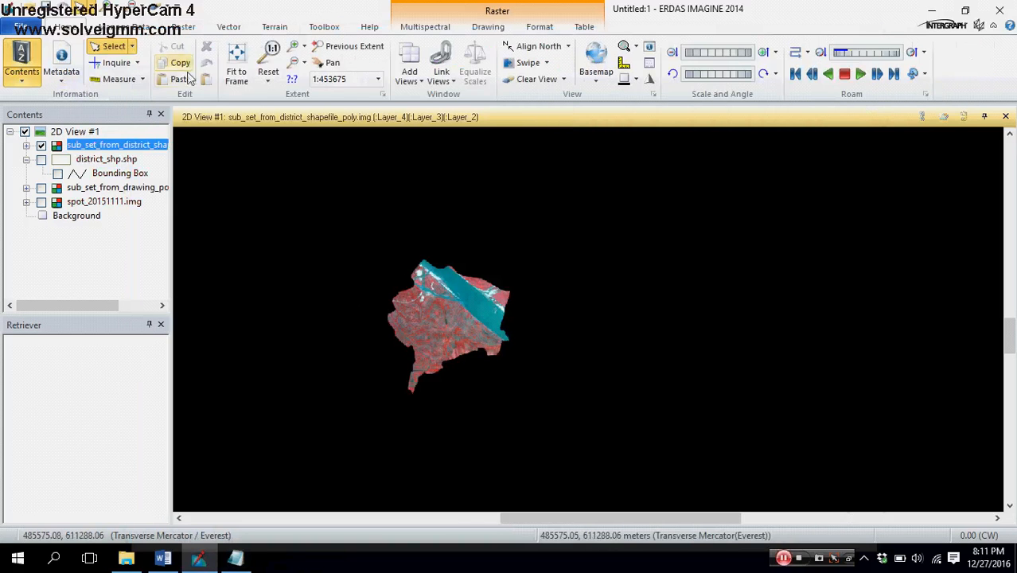
left_click(328, 64)
left_click_drag(436, 275, 535, 261)
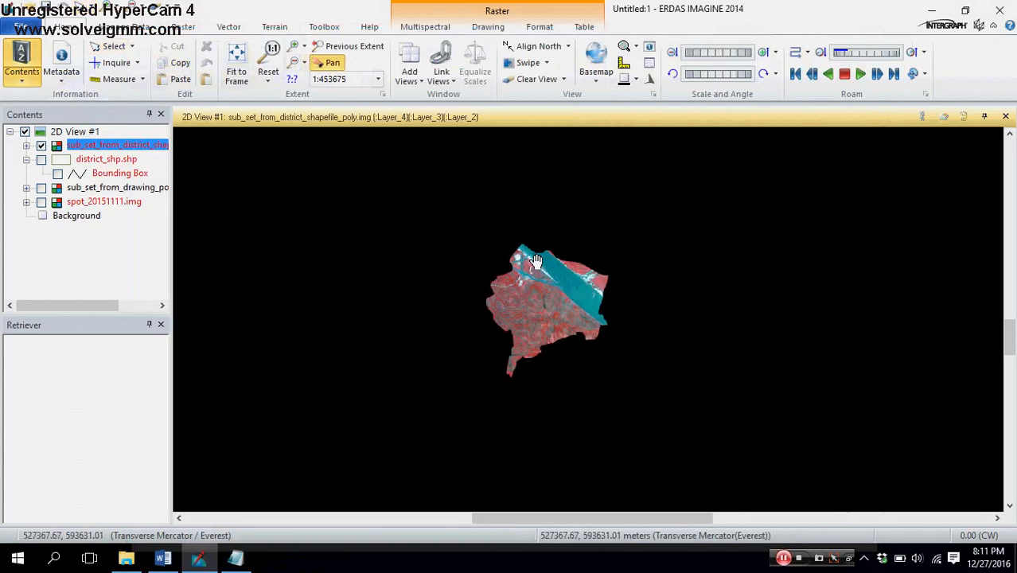